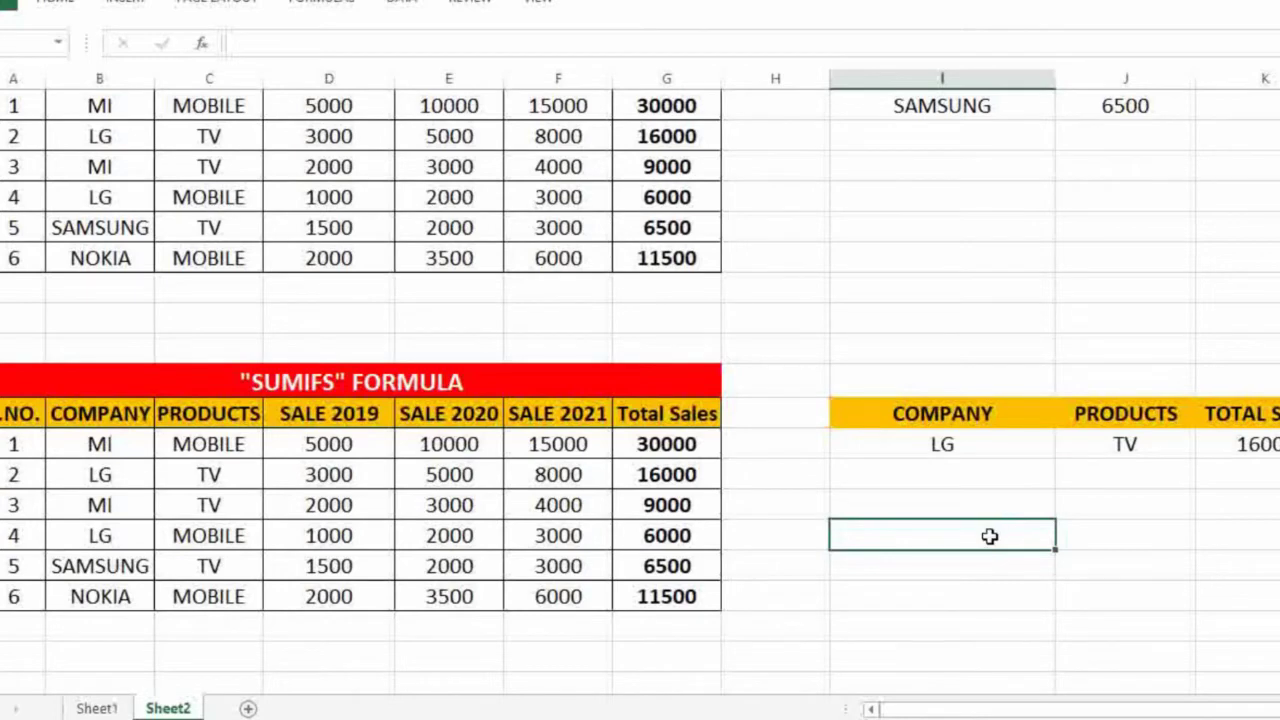
Highlight the SUMIFS entry in the function list on Sheet1 with a yellow fill.
{"action": "scroll", "coordinate": [1124, 544], "scroll_direction": "down", "scroll_amount": 1}
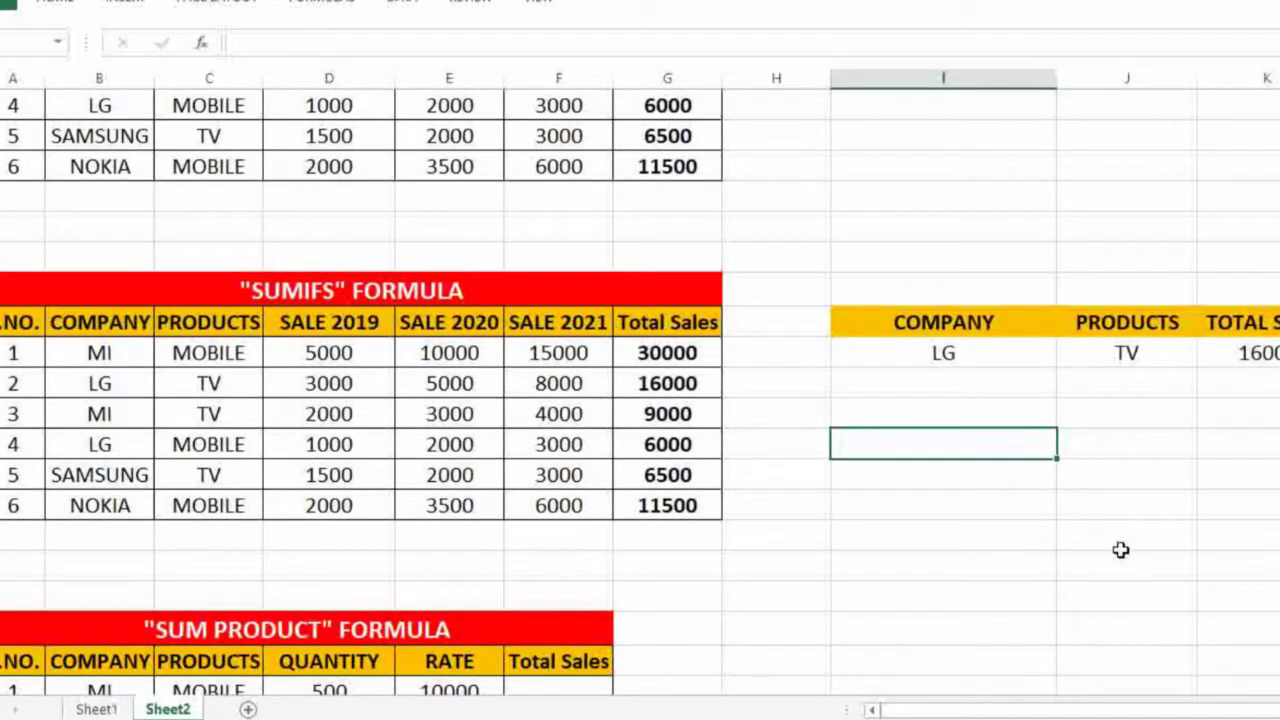
{"action": "scroll", "coordinate": [1121, 550], "scroll_direction": "down", "scroll_amount": 2}
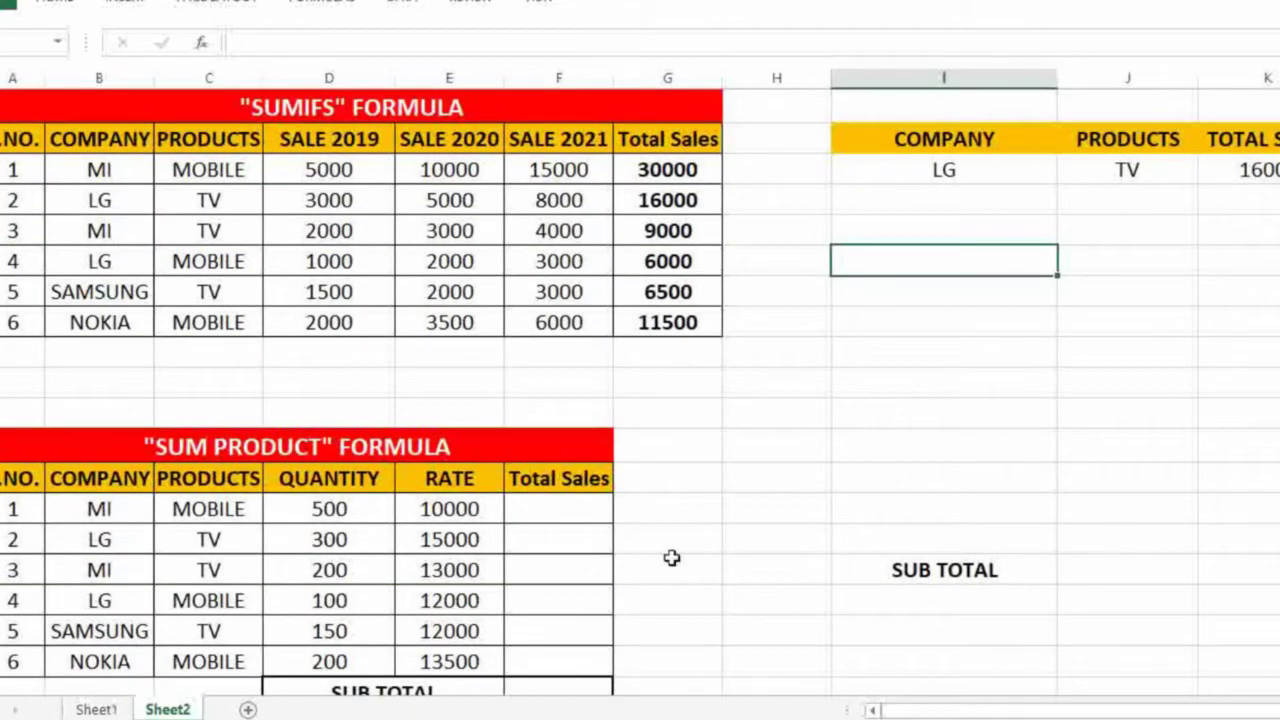
{"action": "left_click", "coordinate": [96, 709]}
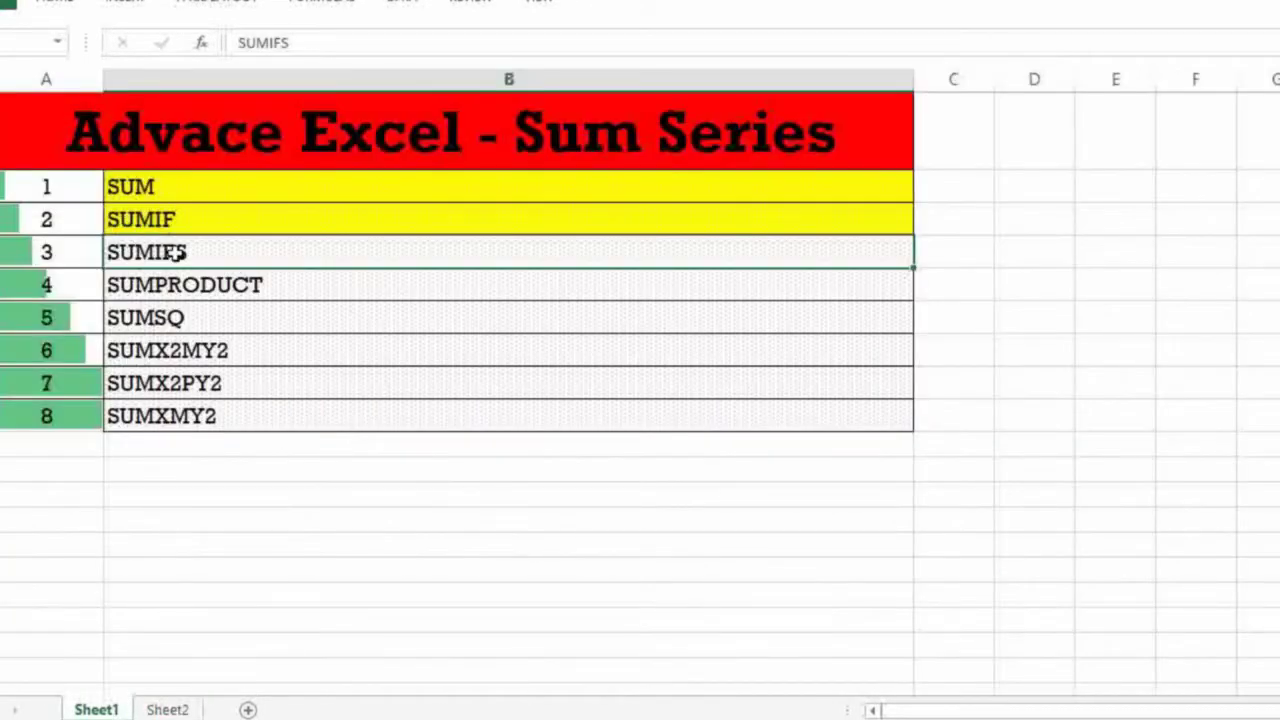
{"action": "left_click", "coordinate": [72, 10]}
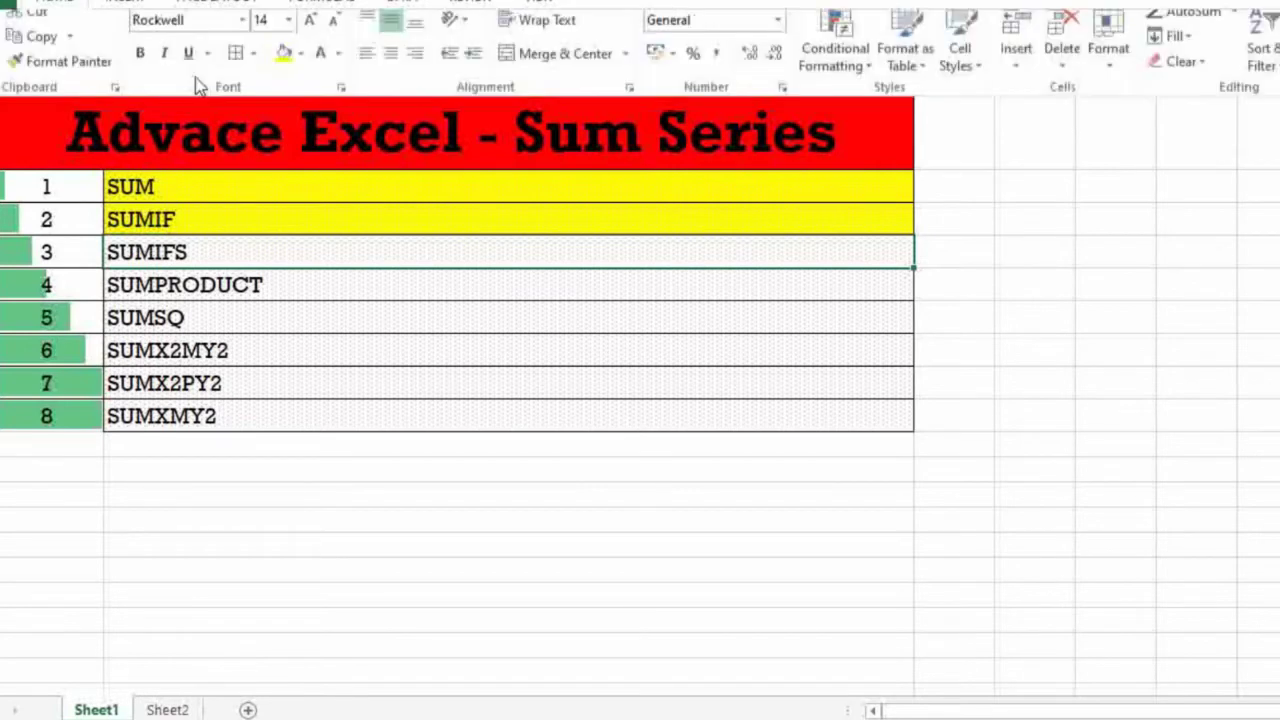
{"action": "left_click", "coordinate": [284, 67]}
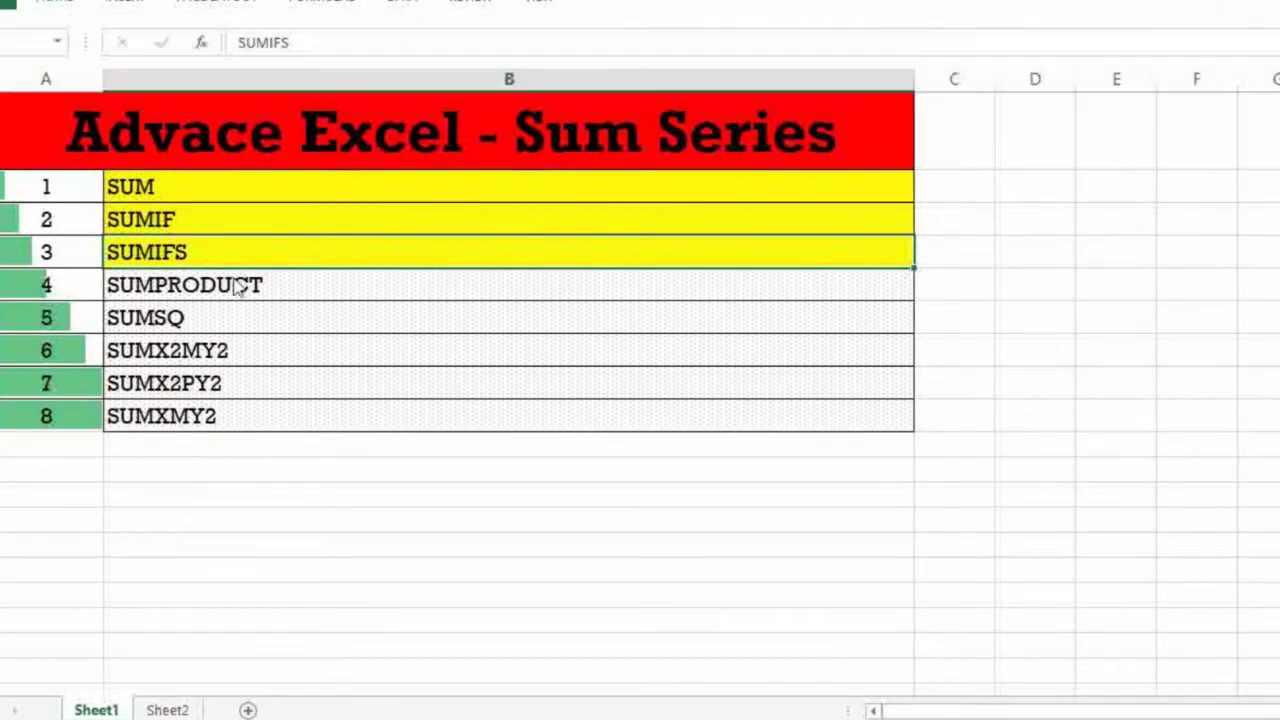
Select SUMPRODUCT in the function list and go to the "SUM PRODUCT" table and separate SUB TOTAL label on Sheet2.
{"action": "left_click", "coordinate": [244, 287]}
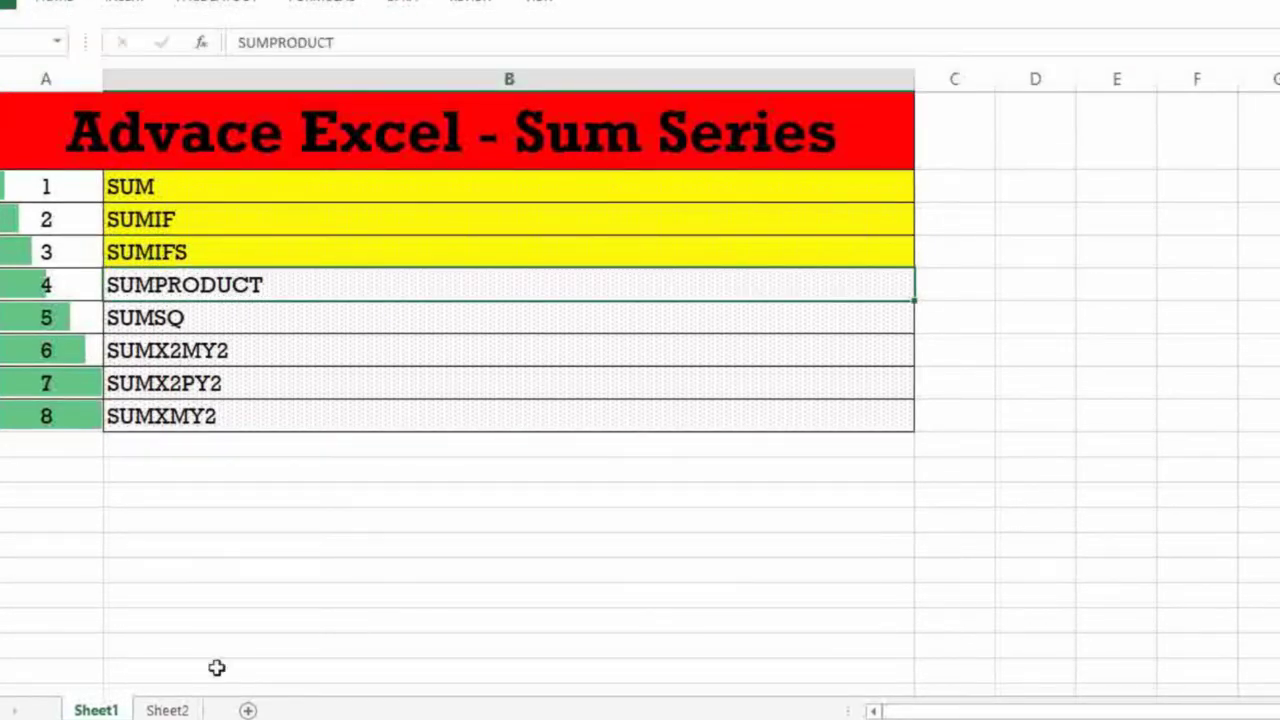
{"action": "left_click", "coordinate": [168, 709]}
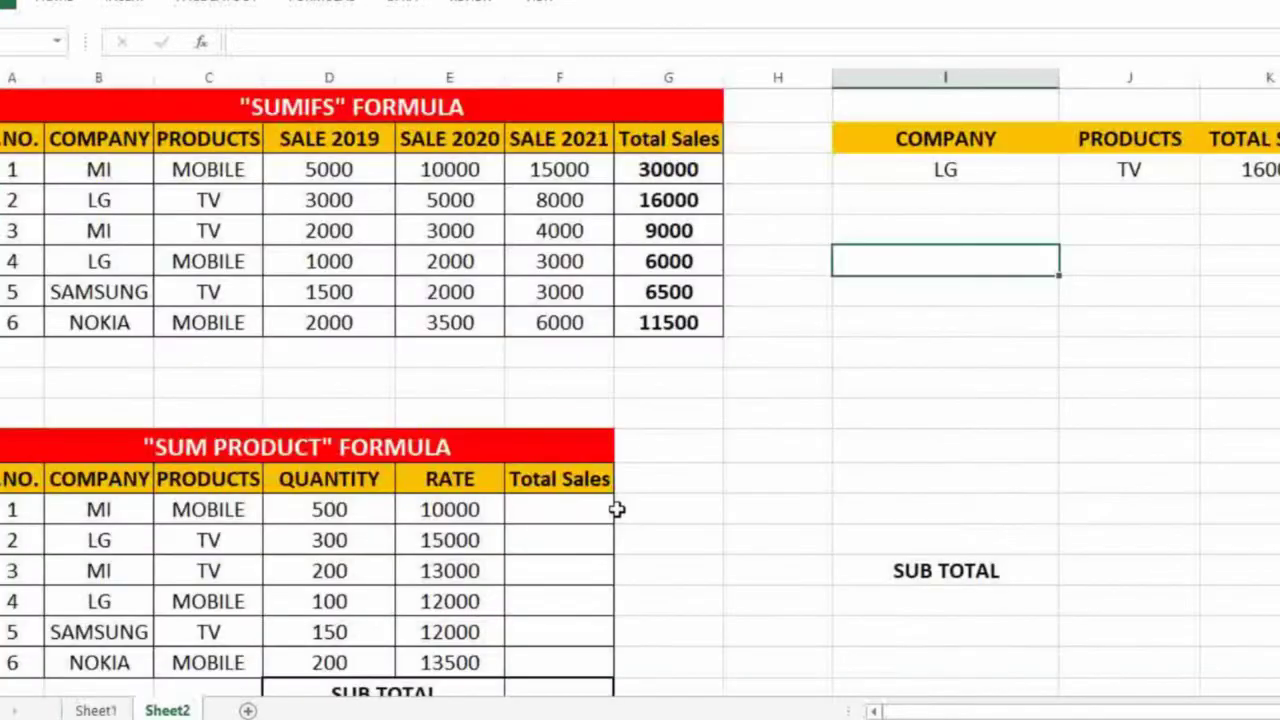
{"action": "scroll", "coordinate": [792, 542], "scroll_direction": "down", "scroll_amount": 1}
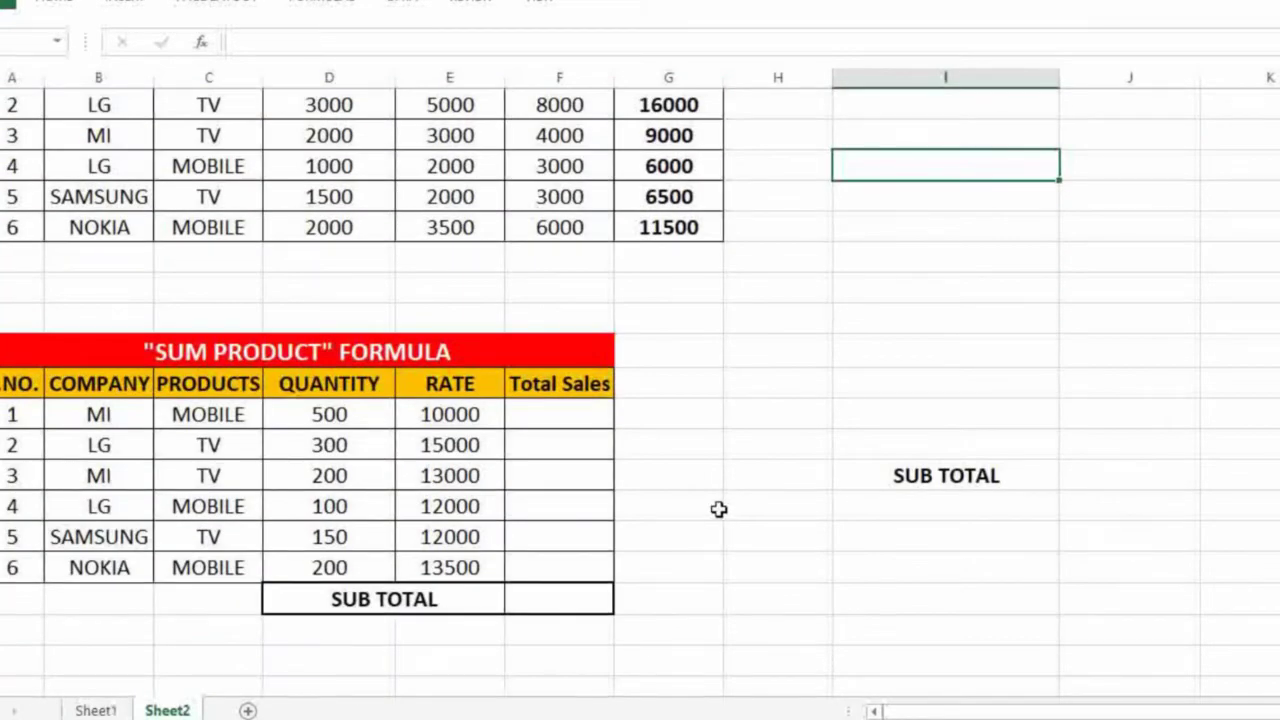
{"action": "left_click", "coordinate": [946, 474]}
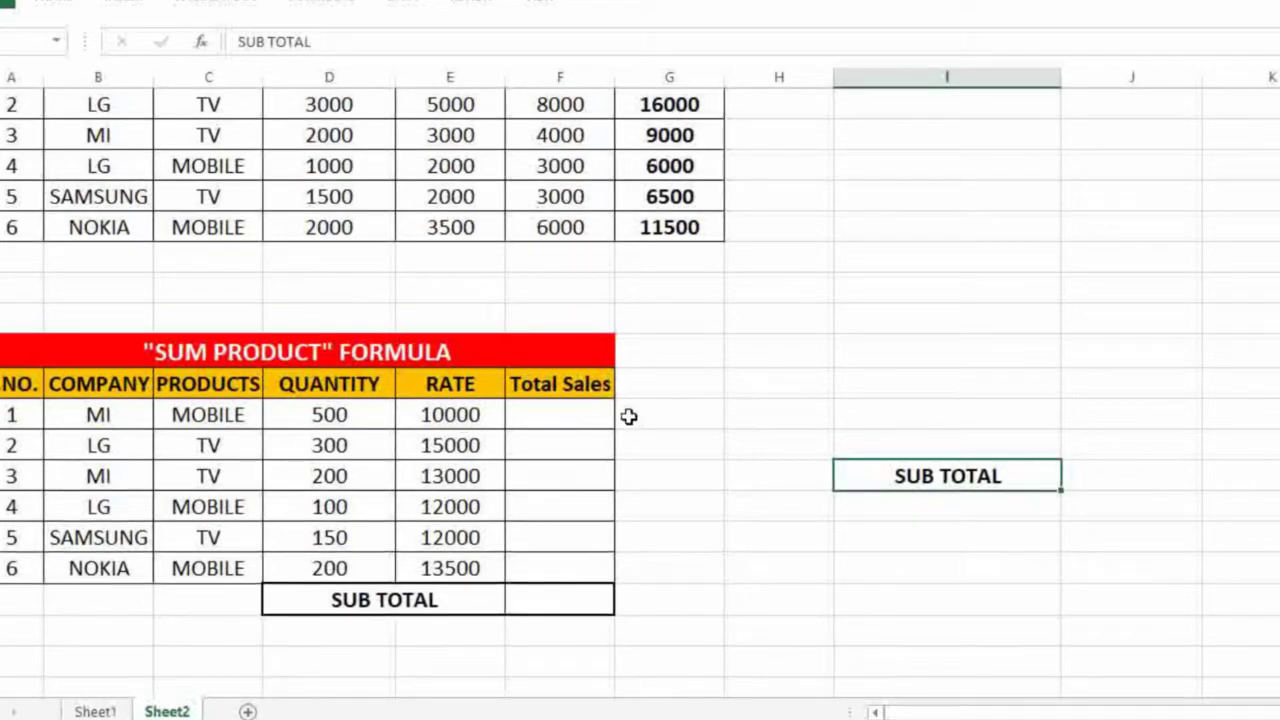
Enter =D35*E35 as the Total Sales of the first MI row in the "SUM PRODUCT" table.
{"action": "left_click", "coordinate": [592, 418]}
{"action": "type", "text": "=S"}
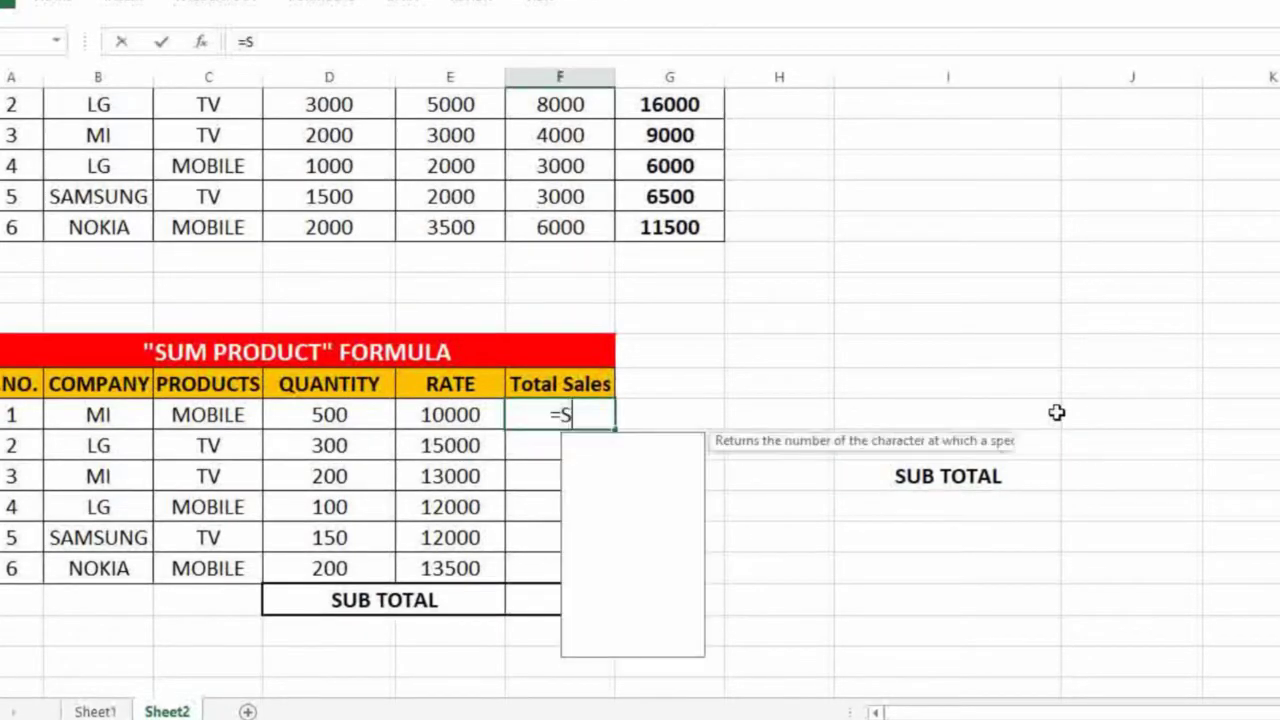
{"action": "type", "text": "UM"}
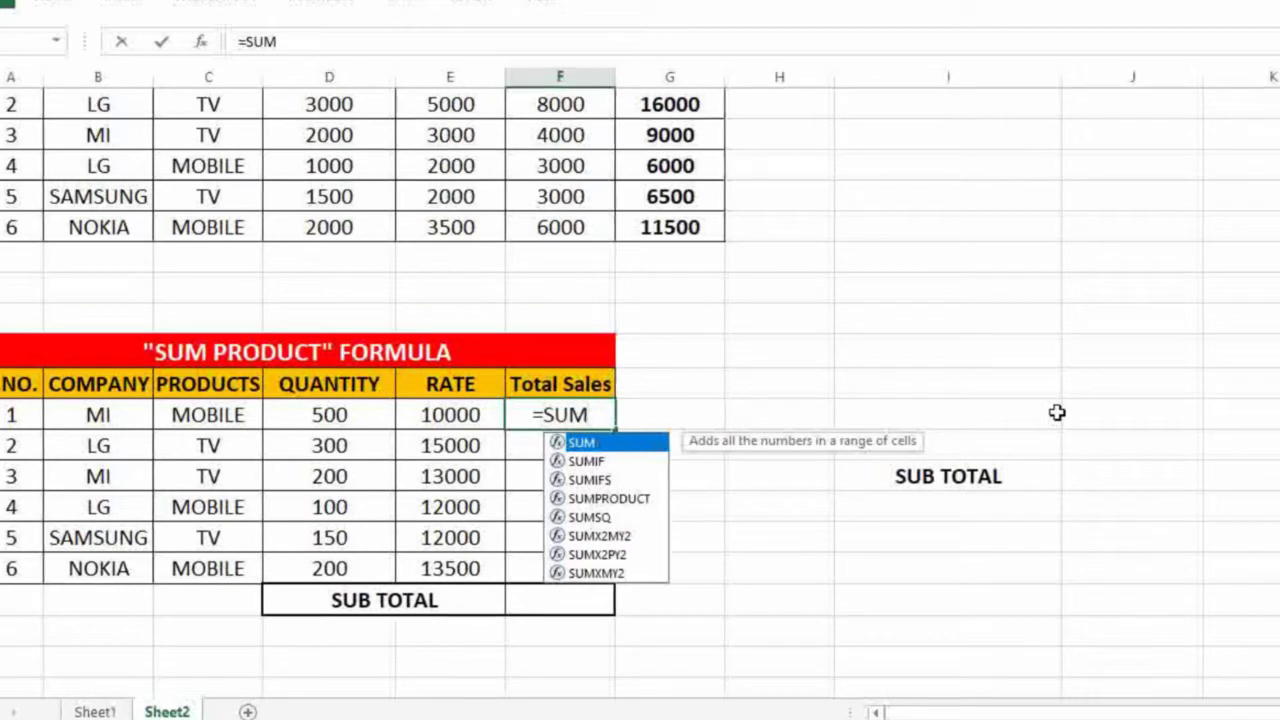
{"action": "key", "text": "BackSpace"}
{"action": "key", "text": "BackSpace"}
{"action": "key", "text": "BackSpace"}
{"action": "key", "text": "BackSpace"}
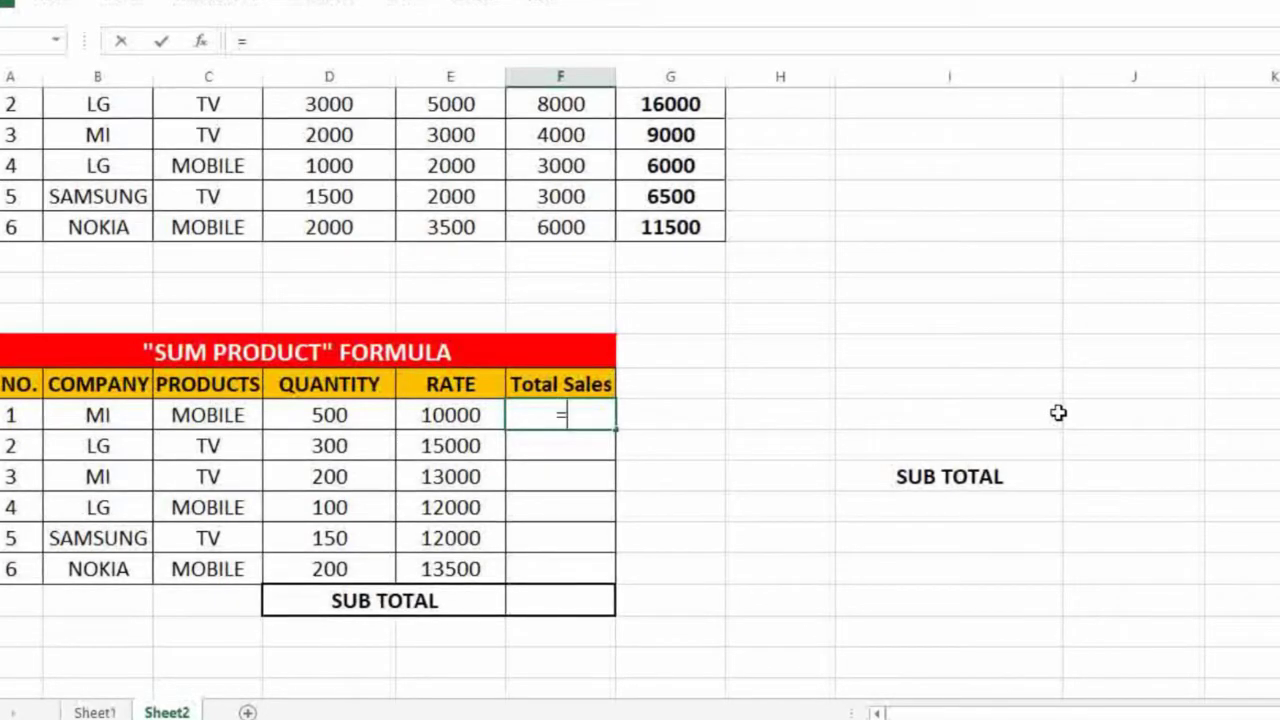
{"action": "key", "text": "Left"}
{"action": "key", "text": "Left"}
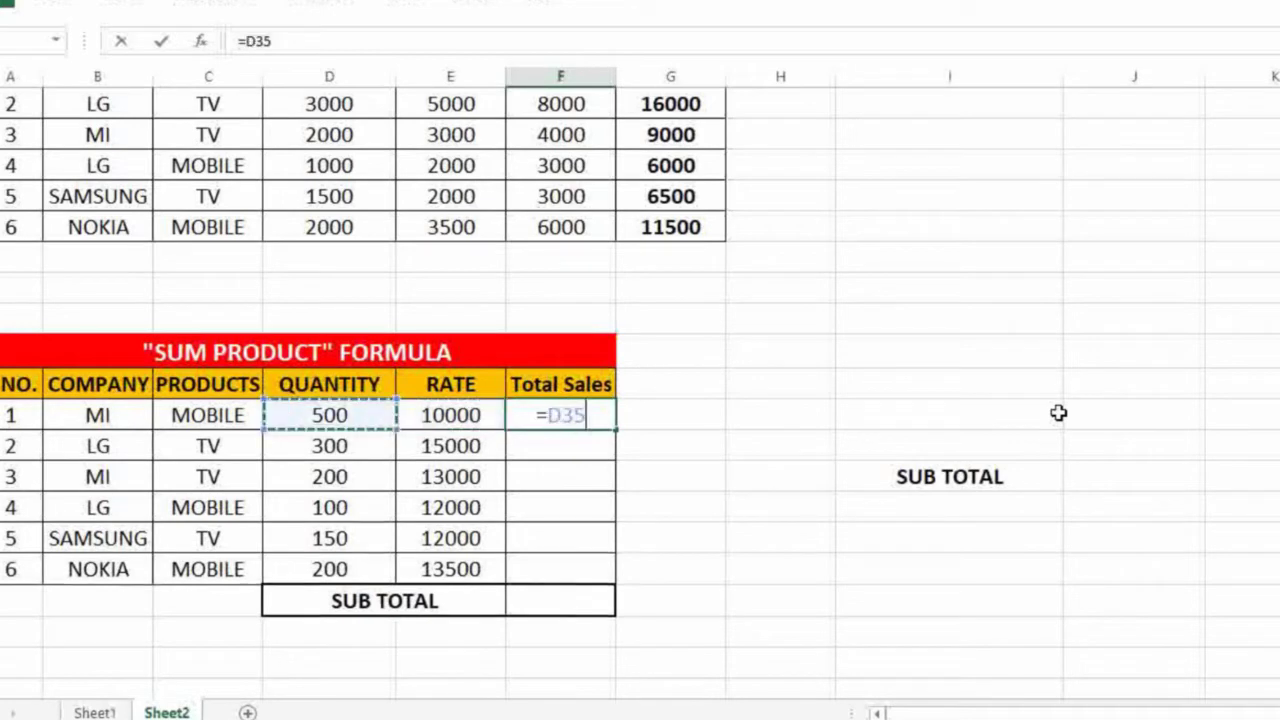
{"action": "type", "text": "*"}
{"action": "key", "text": "Left"}
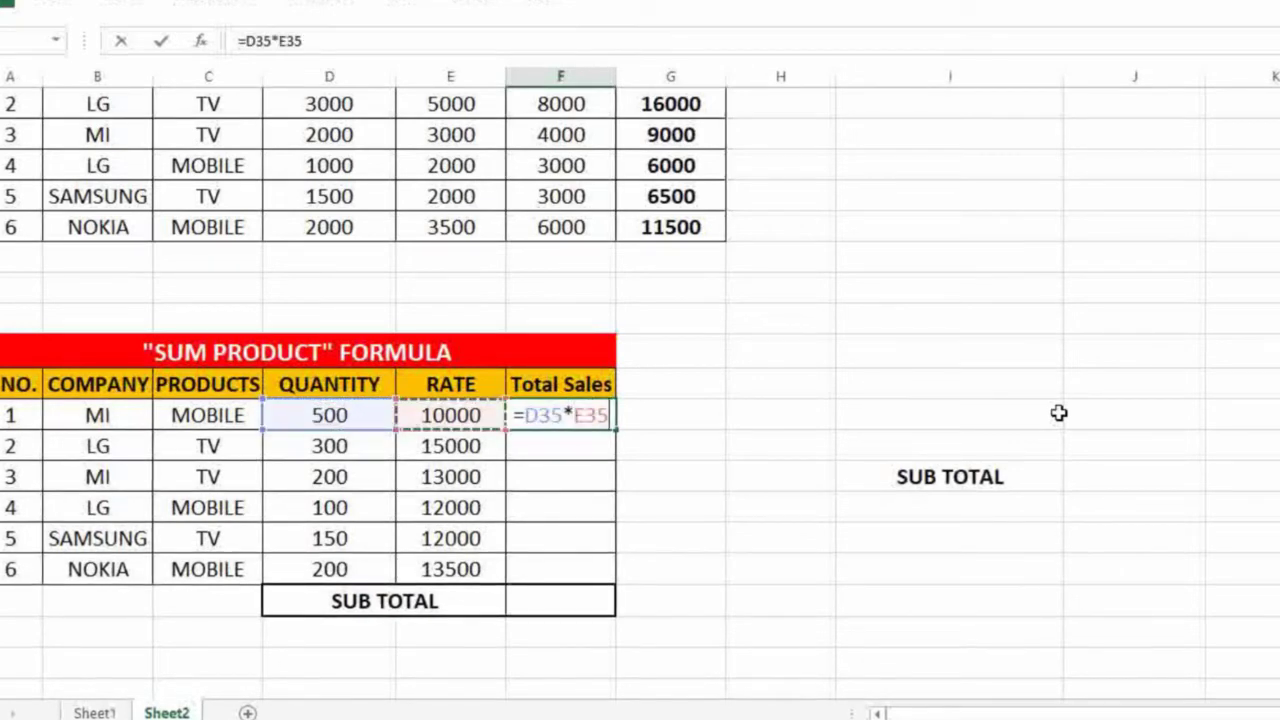
{"action": "key", "text": "Return"}
{"action": "key", "text": "Up"}
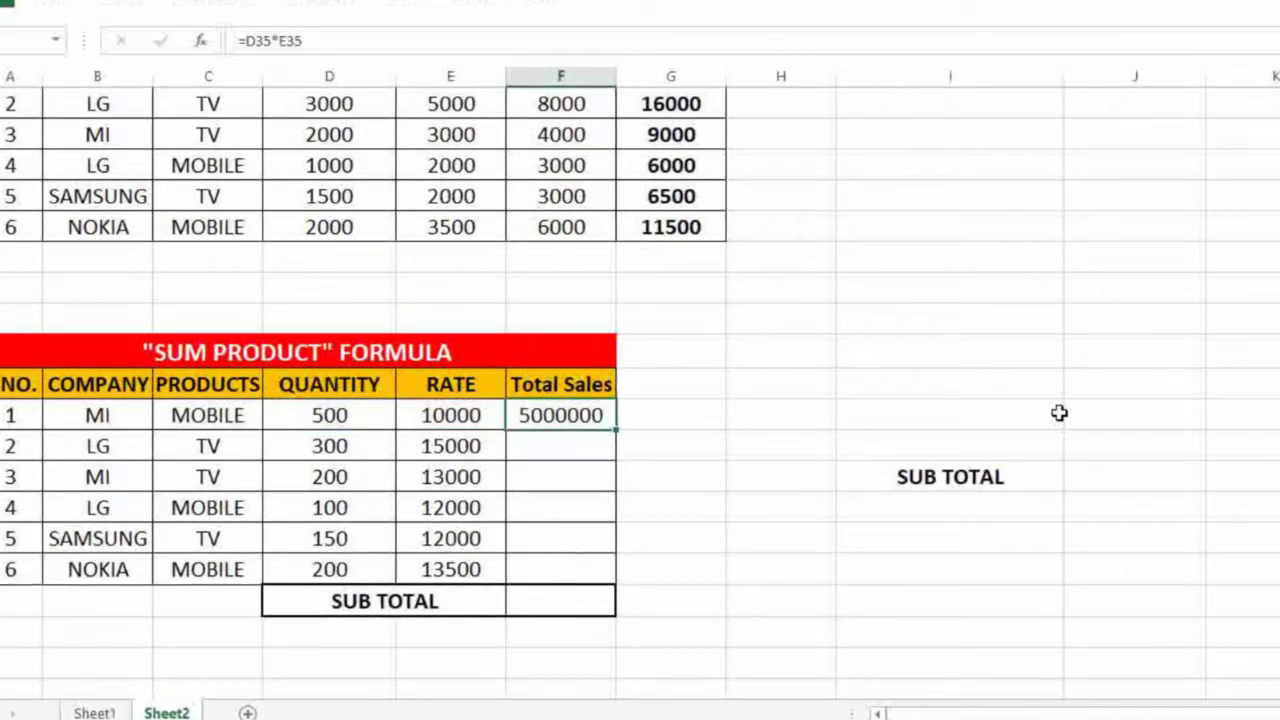
Fill the Total Sales formula down from the first row through the NOKIA row.
{"action": "key", "text": "shift+Down"}
{"action": "key", "text": "shift+Down"}
{"action": "key", "text": "shift+Down"}
{"action": "key", "text": "shift+Down"}
{"action": "key", "text": "shift+Down"}
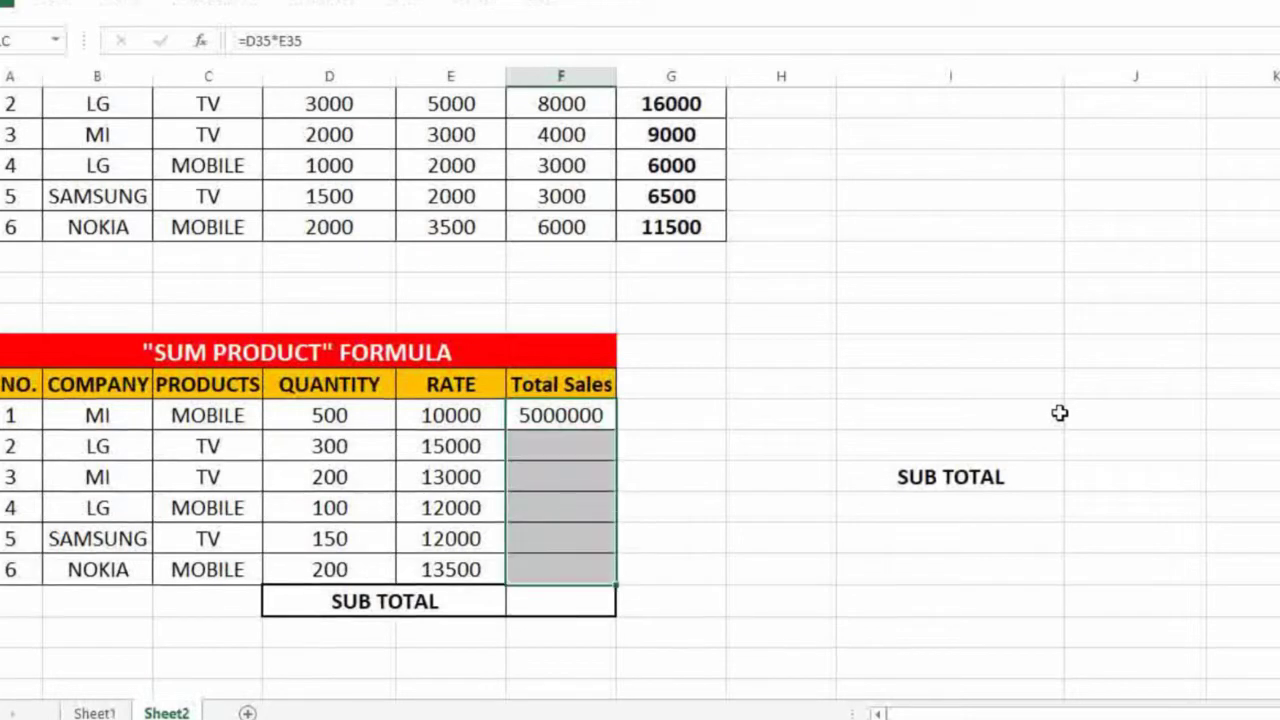
{"action": "key", "text": "ctrl+d"}
Enter =SUM(F35:F40) as the Total Sales subtotal under the "SUM PRODUCT" table and make it bold.
{"action": "key", "text": "Down"}
{"action": "key", "text": "Down"}
{"action": "key", "text": "Down"}
{"action": "key", "text": "Down"}
{"action": "key", "text": "Down"}
{"action": "key", "text": "Down"}
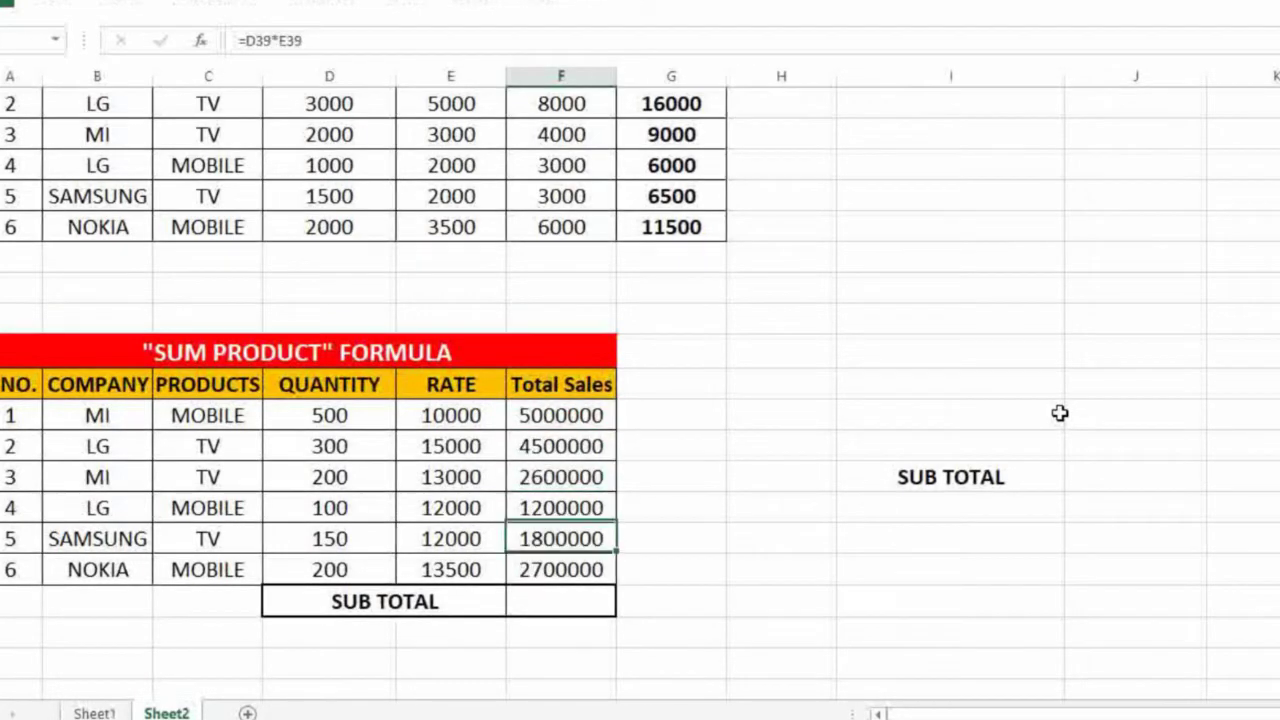
{"action": "type", "text": "=SUM("}
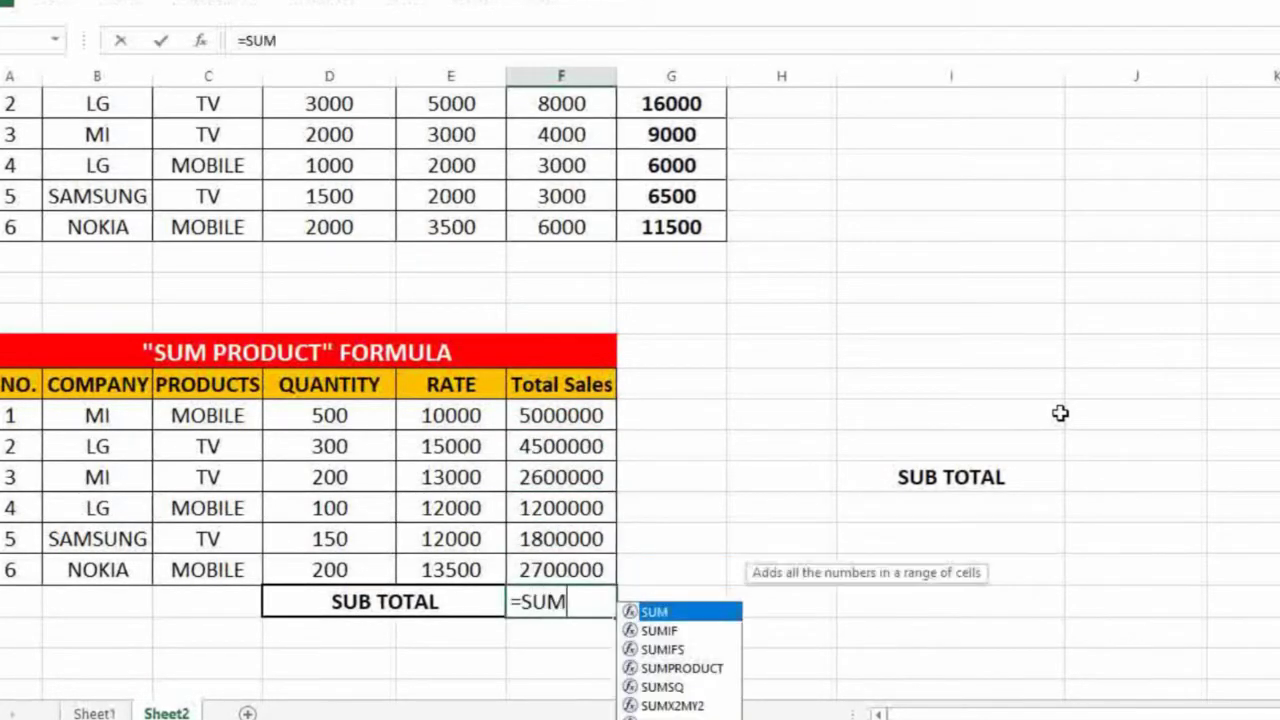
{"action": "key", "text": "Up"}
{"action": "key", "text": "shift+Up"}
{"action": "key", "text": "shift+Up"}
{"action": "key", "text": "shift+Up"}
{"action": "key", "text": "shift+Up"}
{"action": "key", "text": "shift+Up"}
{"action": "key", "text": "shift+Up"}
{"action": "key", "text": "shift+Down"}
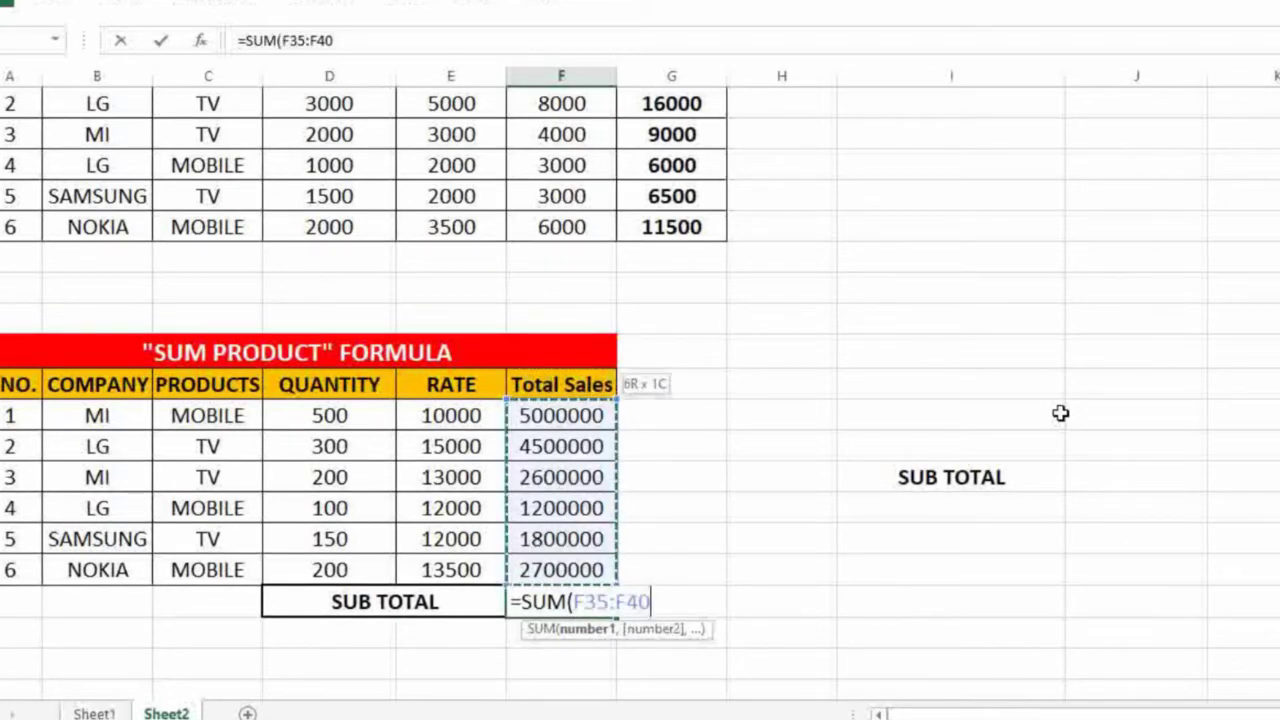
{"action": "key", "text": "Return"}
{"action": "key", "text": "Up"}
{"action": "key", "text": "ctrl+b"}
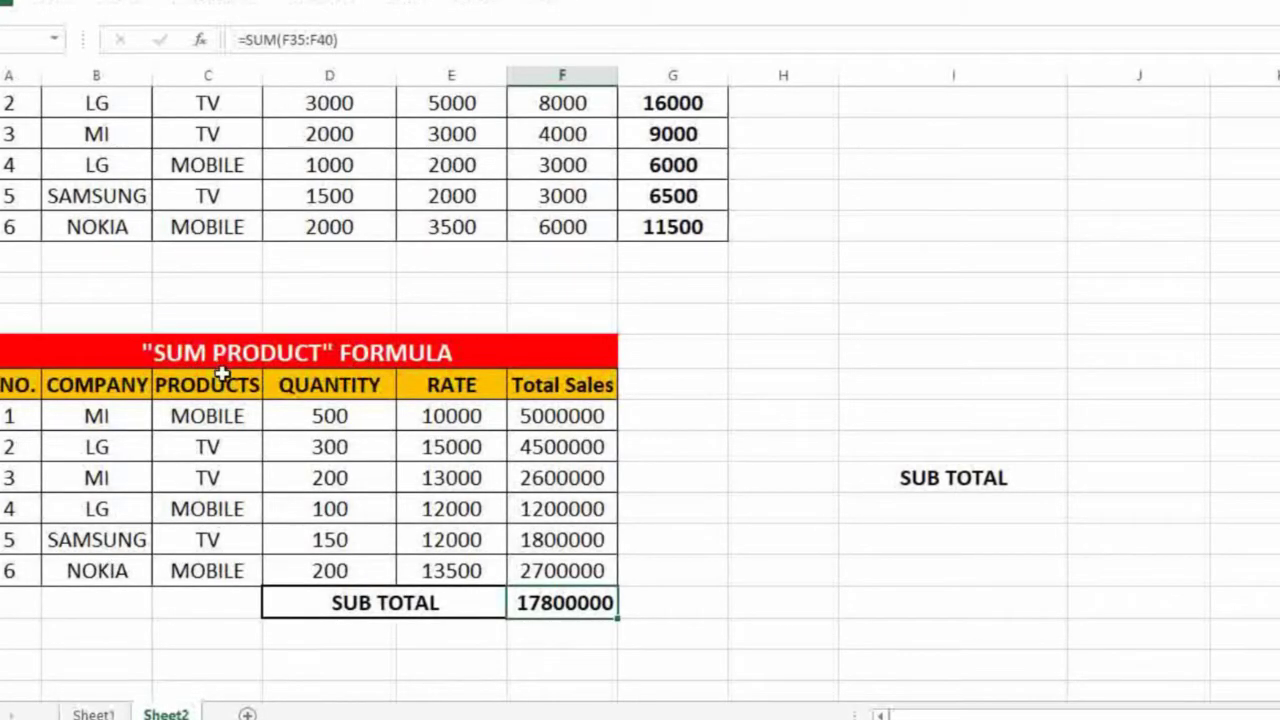
Enter =SUMPRODUCT(D35:D40,E35:E40) in column J beside the separate SUB TOTAL label.
{"action": "left_click", "coordinate": [1090, 479]}
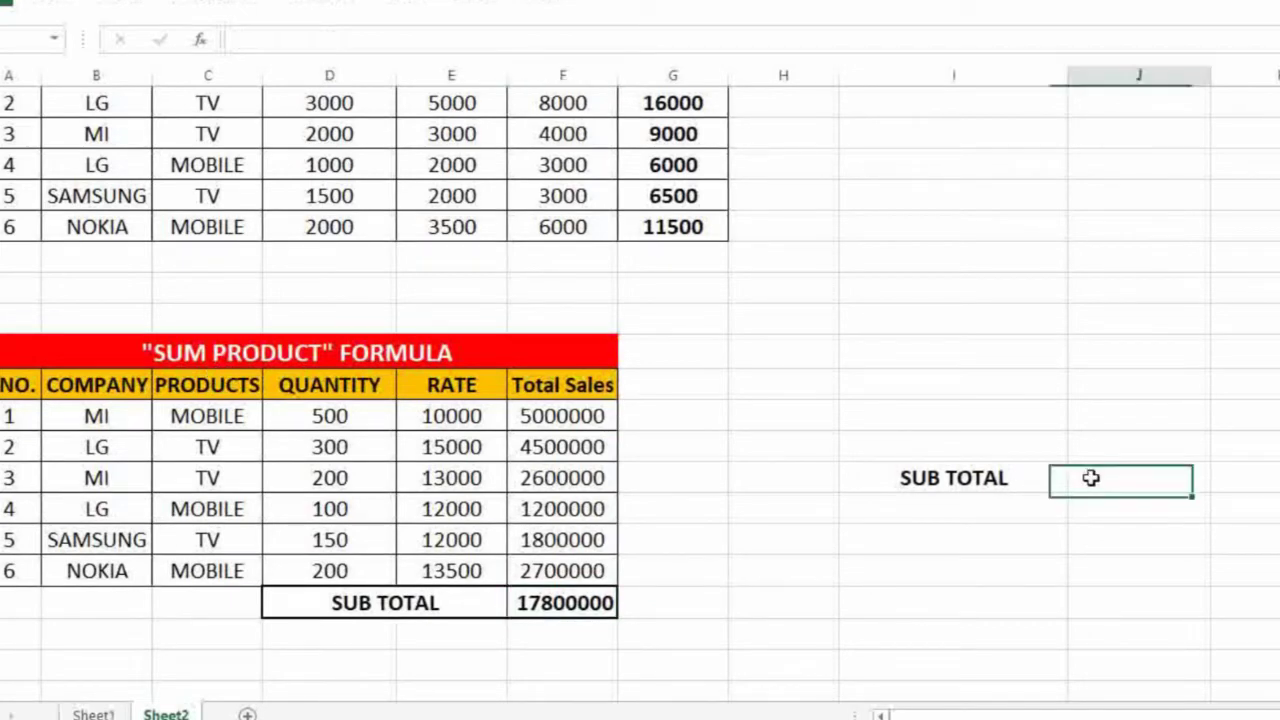
{"action": "type", "text": "=SUM"}
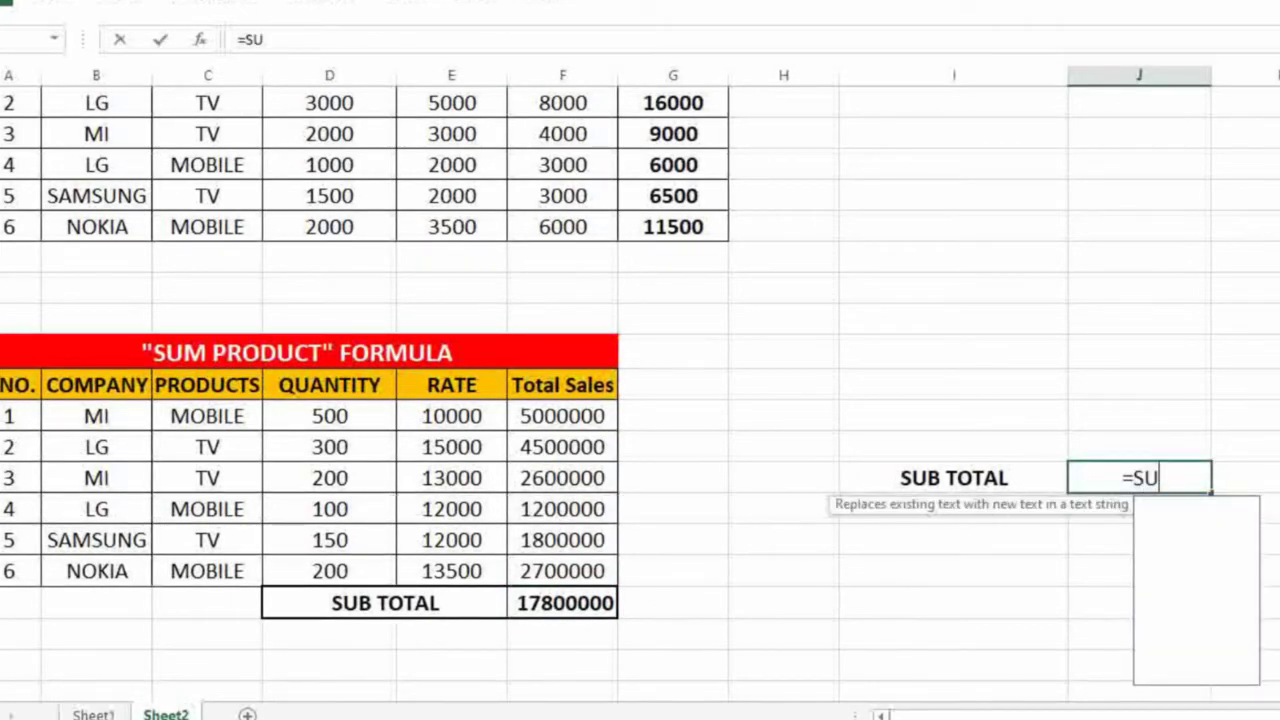
{"action": "key", "text": "Down"}
{"action": "key", "text": "Down"}
{"action": "key", "text": "Down"}
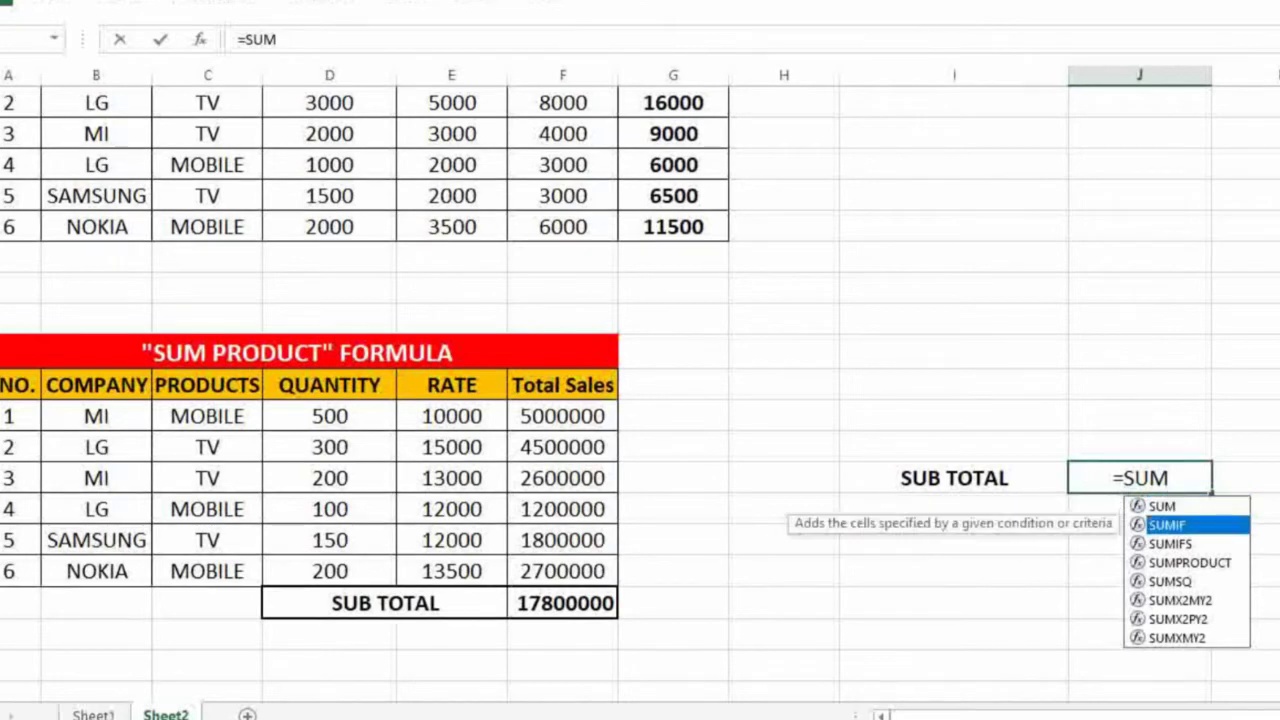
{"action": "key", "text": "Tab"}
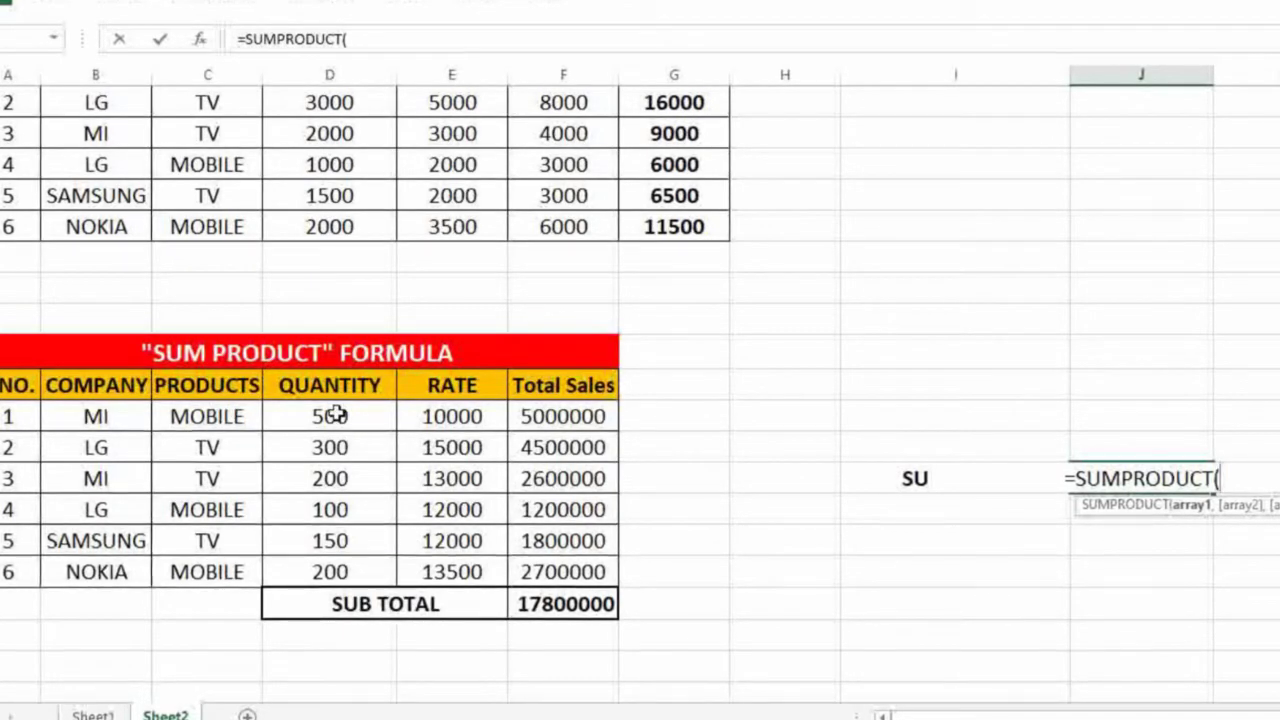
{"action": "left_click_drag", "start_coordinate": [335, 414], "coordinate": [412, 590]}
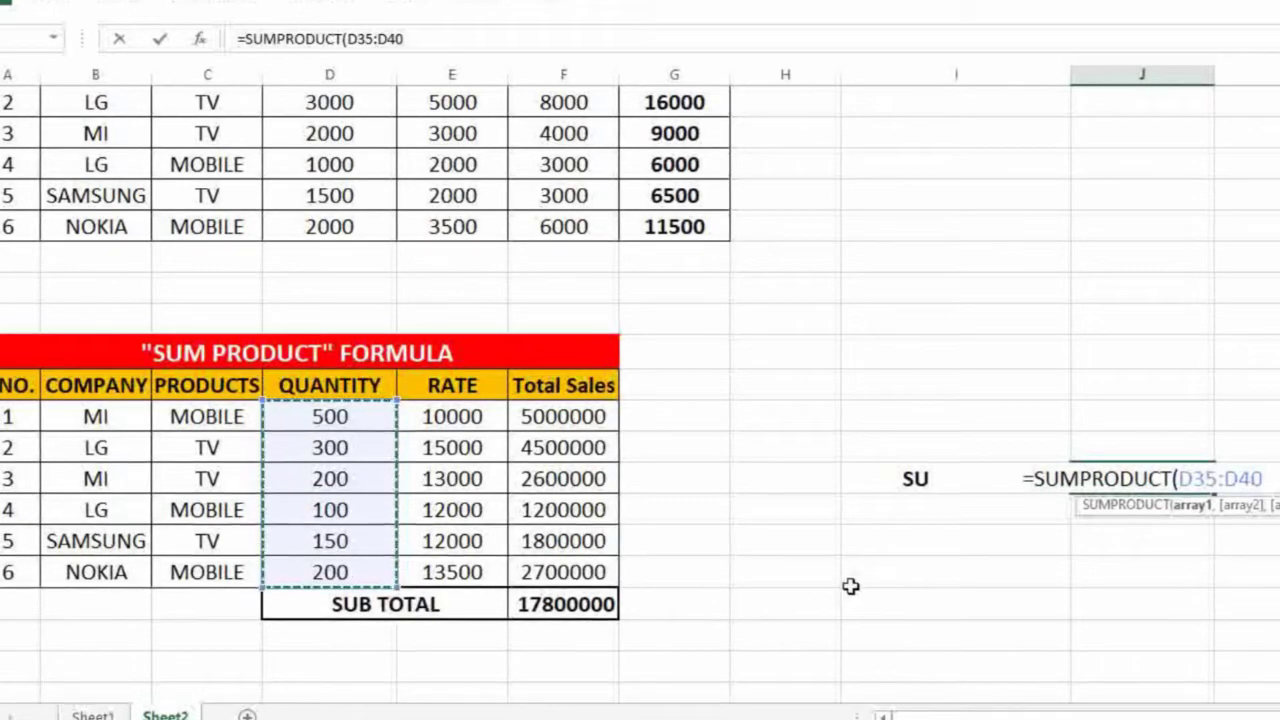
{"action": "type", "text": ","}
{"action": "left_click_drag", "start_coordinate": [466, 420], "coordinate": [487, 576]}
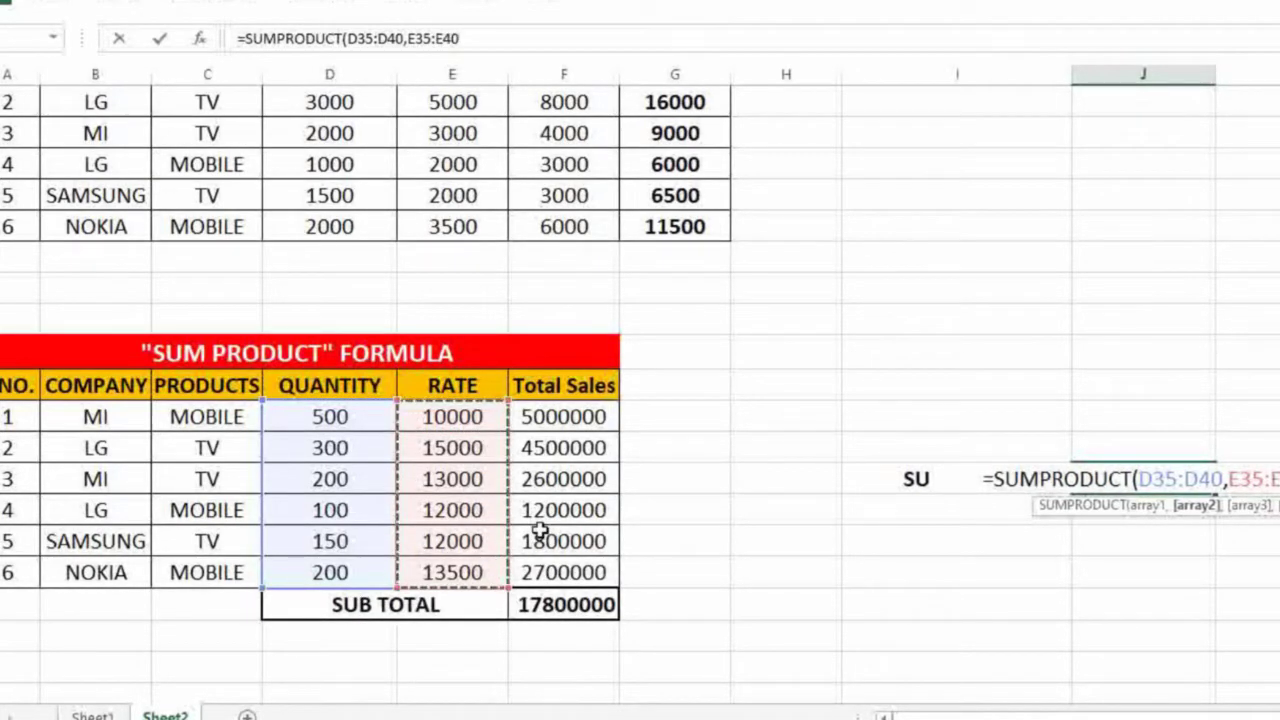
{"action": "key", "text": "Return"}
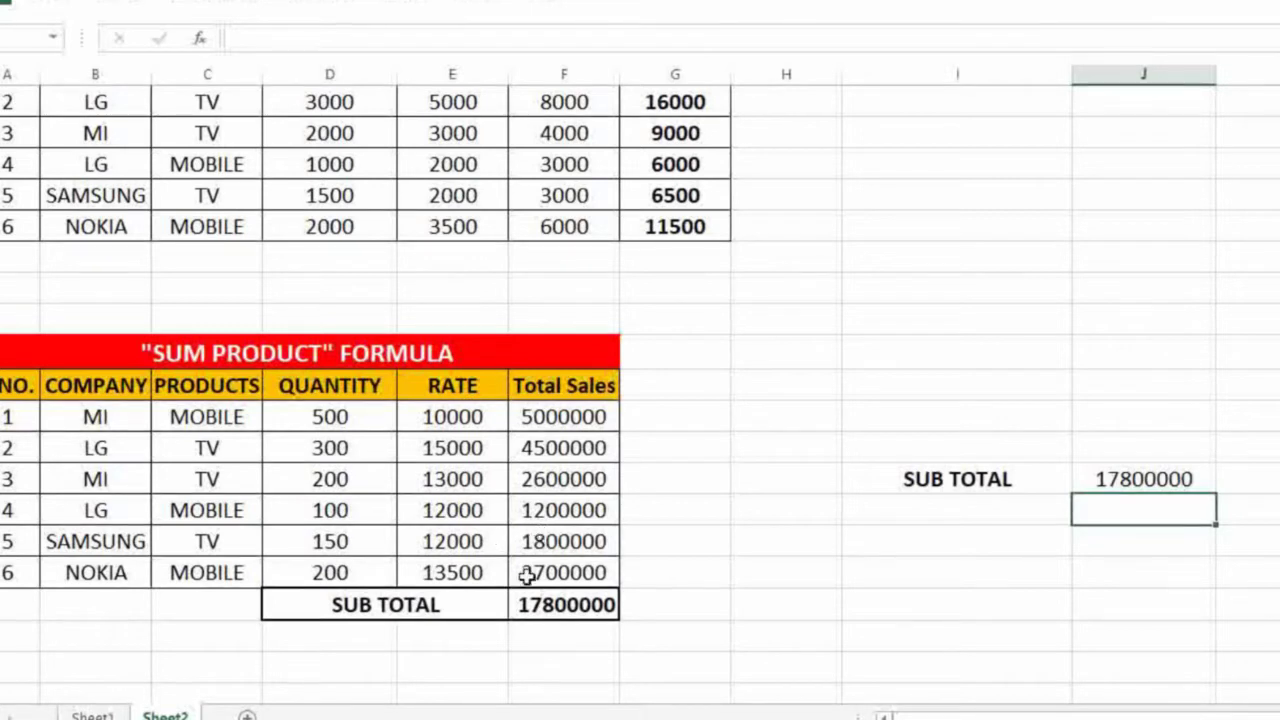
Compare the table's subtotal with the SUMPRODUCT result and make the SUMPRODUCT result bold.
{"action": "left_click", "coordinate": [546, 600]}
{"action": "left_click", "coordinate": [1143, 481]}
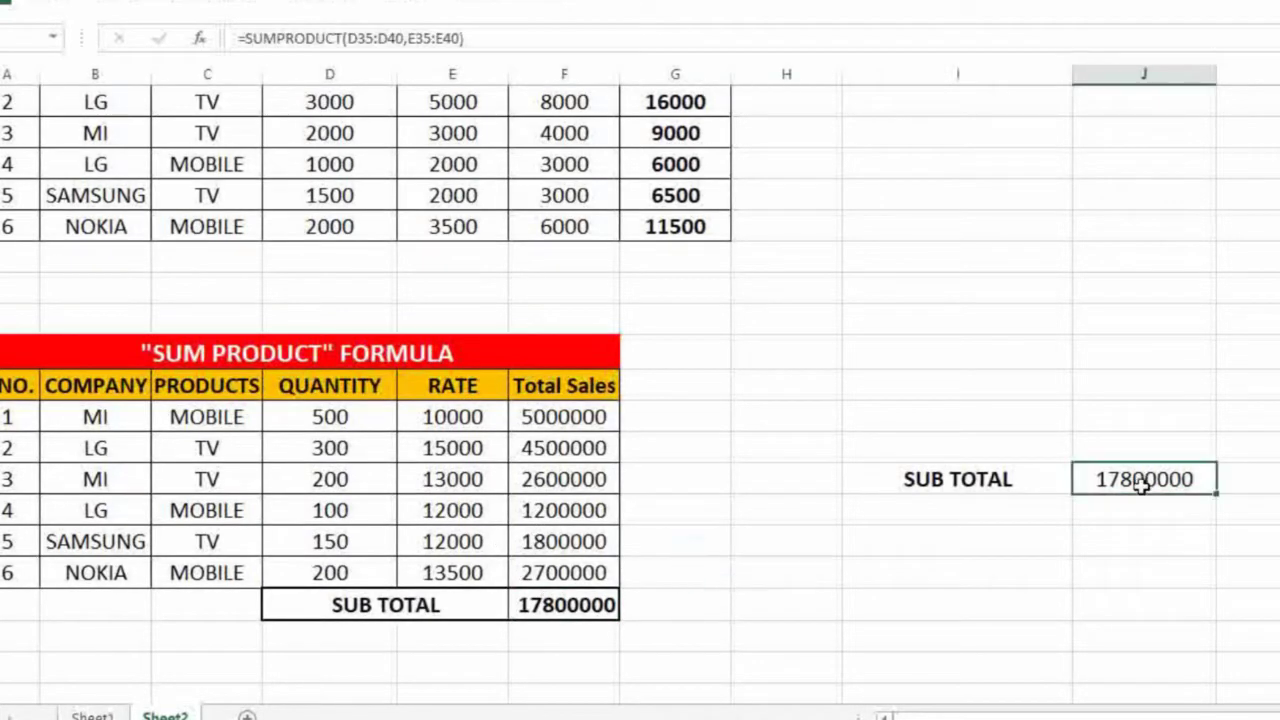
{"action": "left_click", "coordinate": [359, 414]}
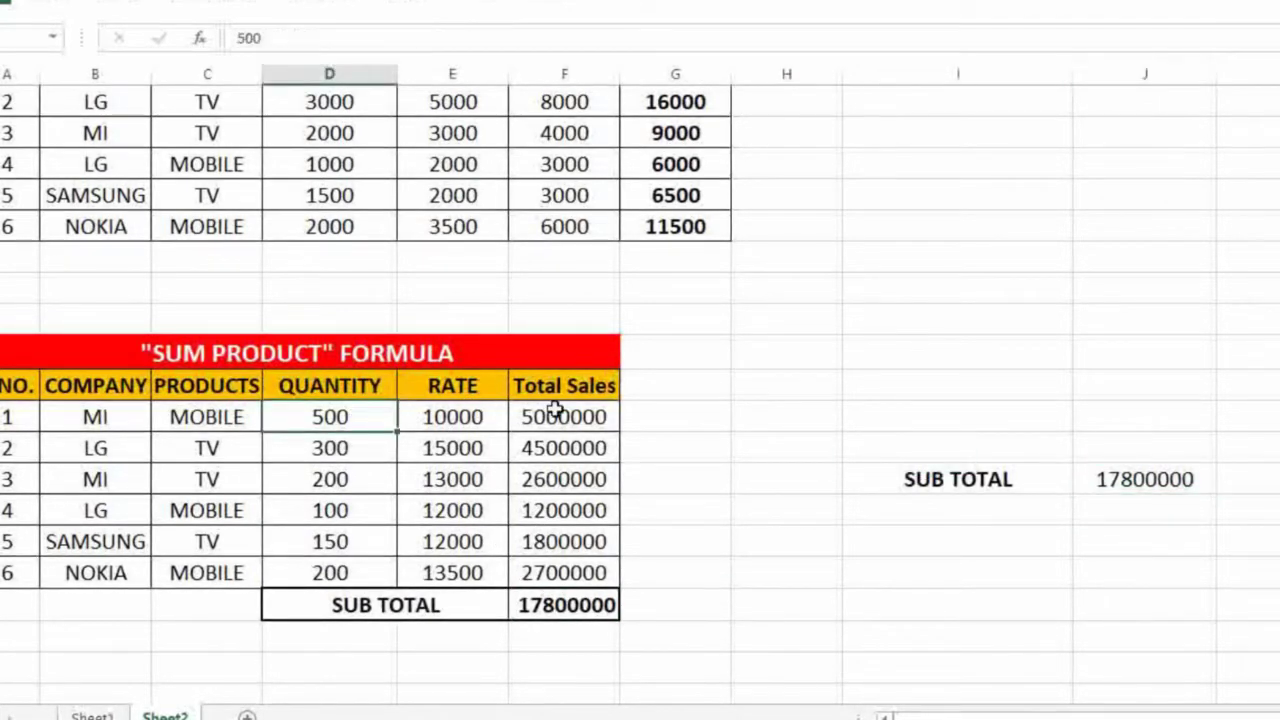
{"action": "left_click", "coordinate": [1148, 480]}
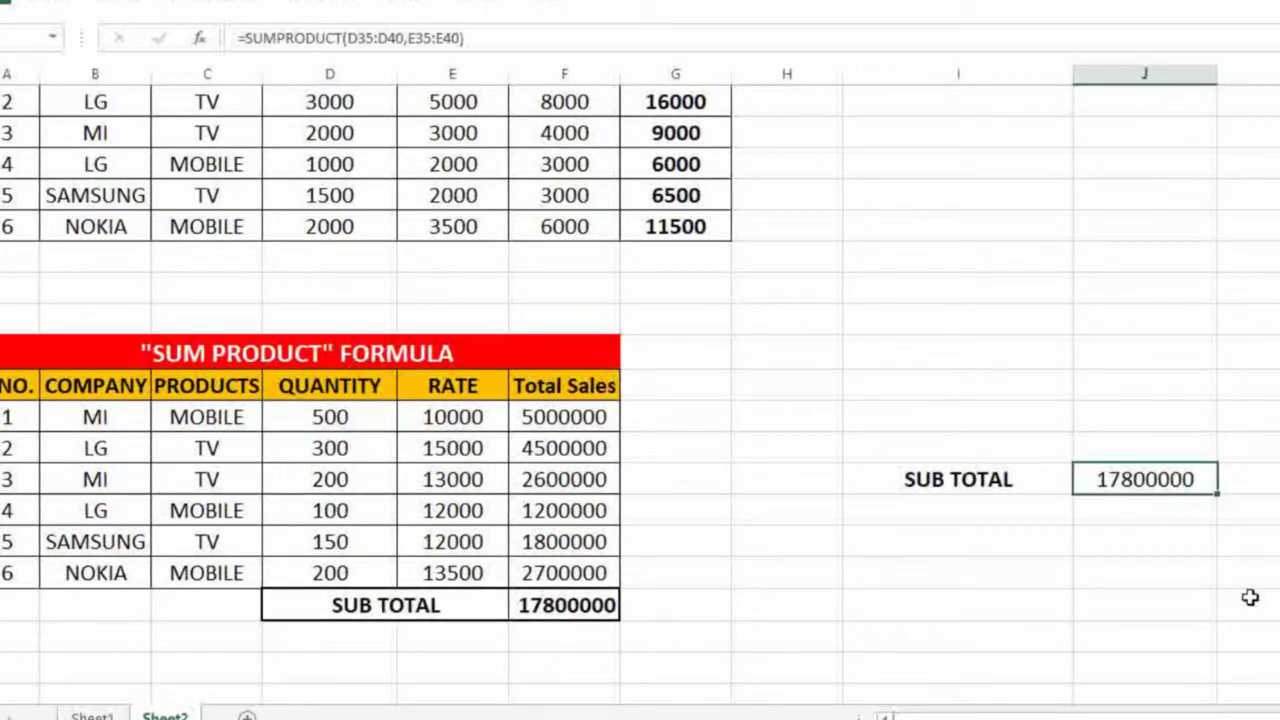
{"action": "key", "text": "ctrl+b"}
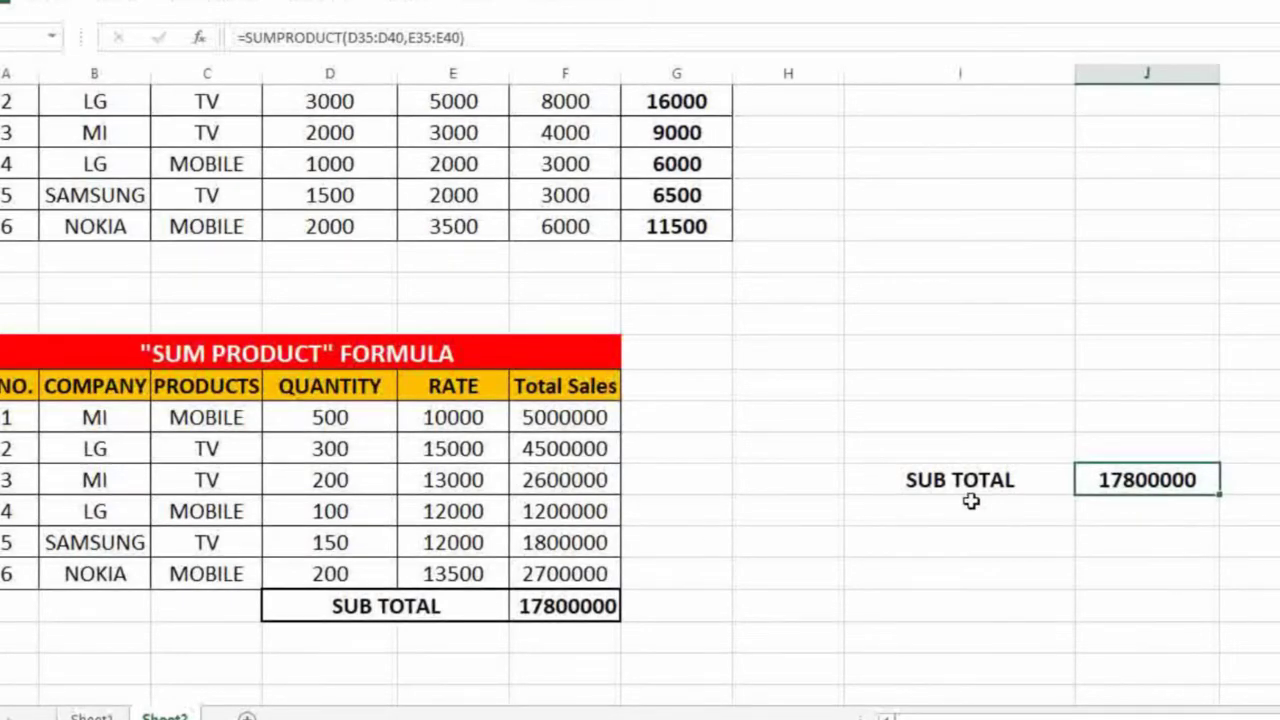
Highlight the SUMPRODUCT entry in the Sheet1 function list with yellow fill.
{"action": "scroll", "coordinate": [972, 500], "scroll_direction": "down", "scroll_amount": 2}
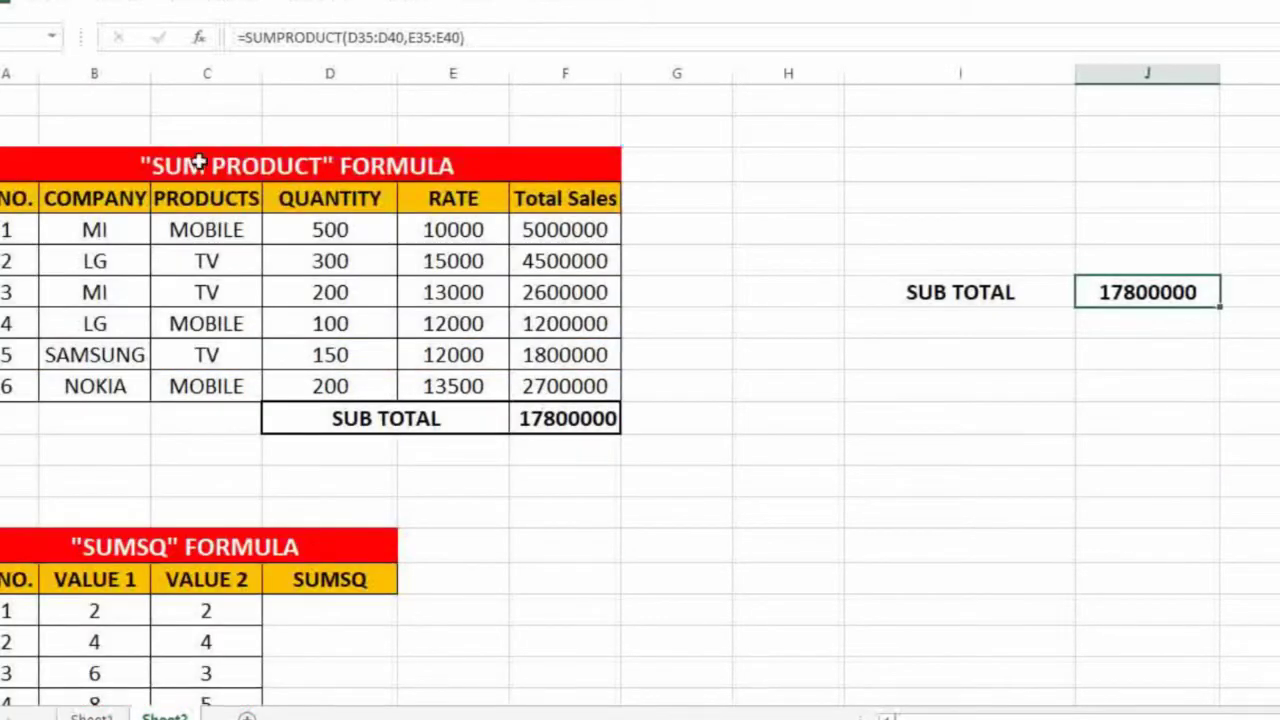
{"action": "scroll", "coordinate": [963, 420], "scroll_direction": "down", "scroll_amount": 2}
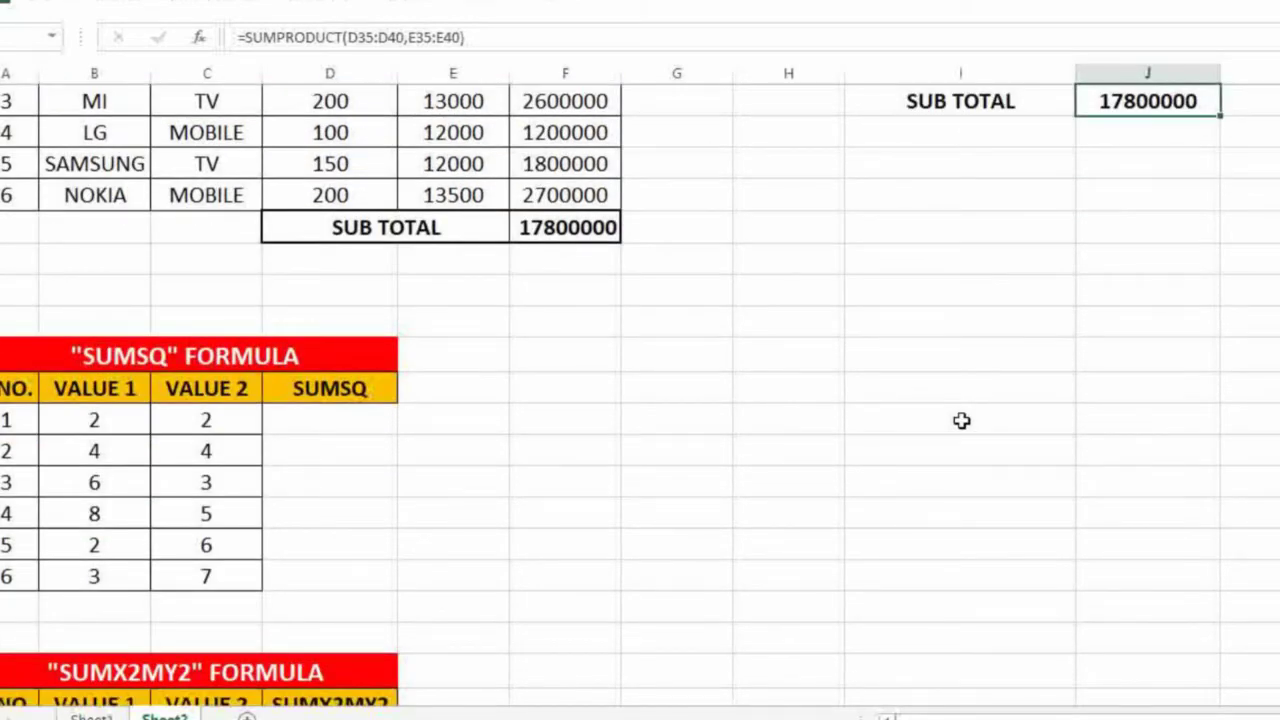
{"action": "scroll", "coordinate": [961, 421], "scroll_direction": "down", "scroll_amount": 1}
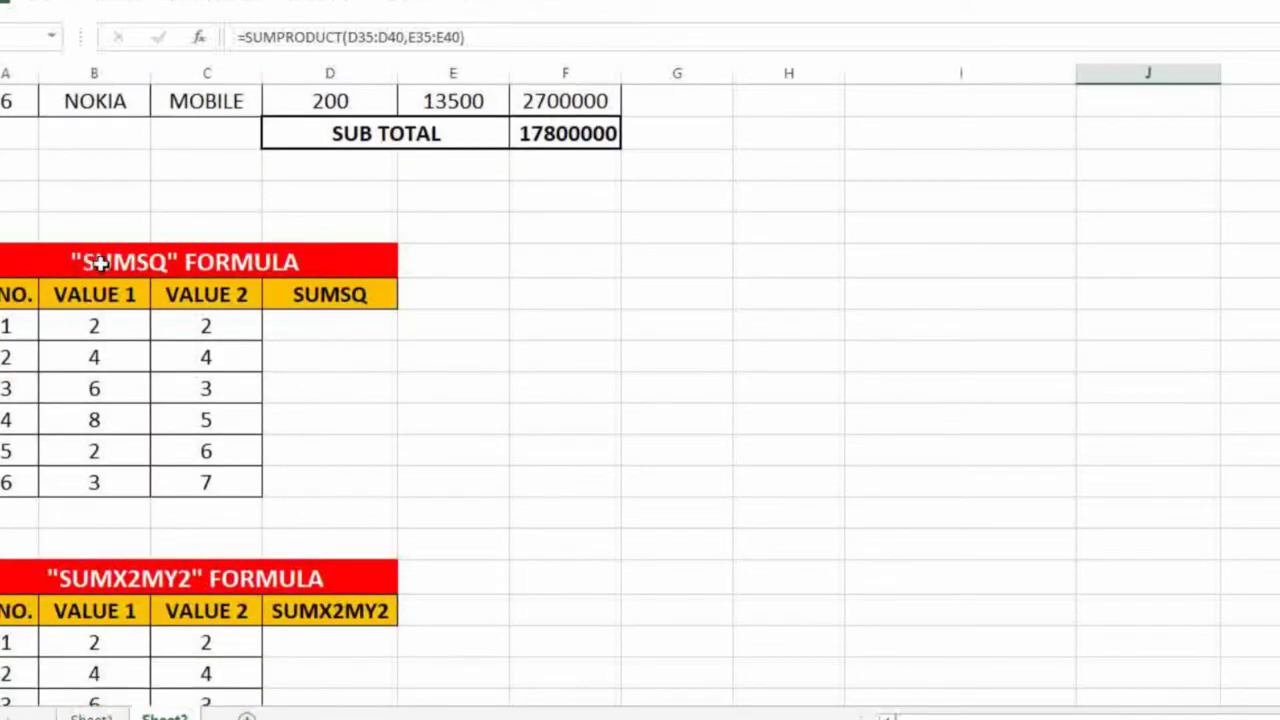
{"action": "left_click", "coordinate": [114, 716]}
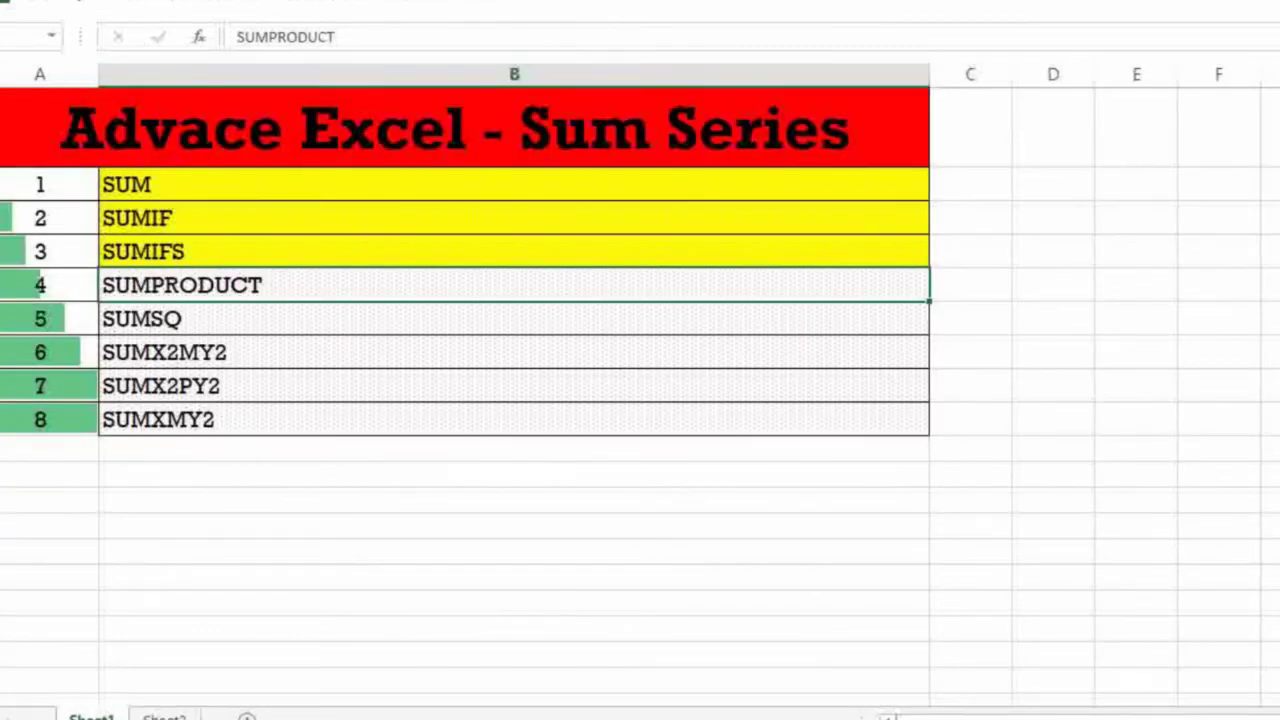
{"action": "left_click", "coordinate": [62, 1]}
{"action": "left_click", "coordinate": [281, 64]}
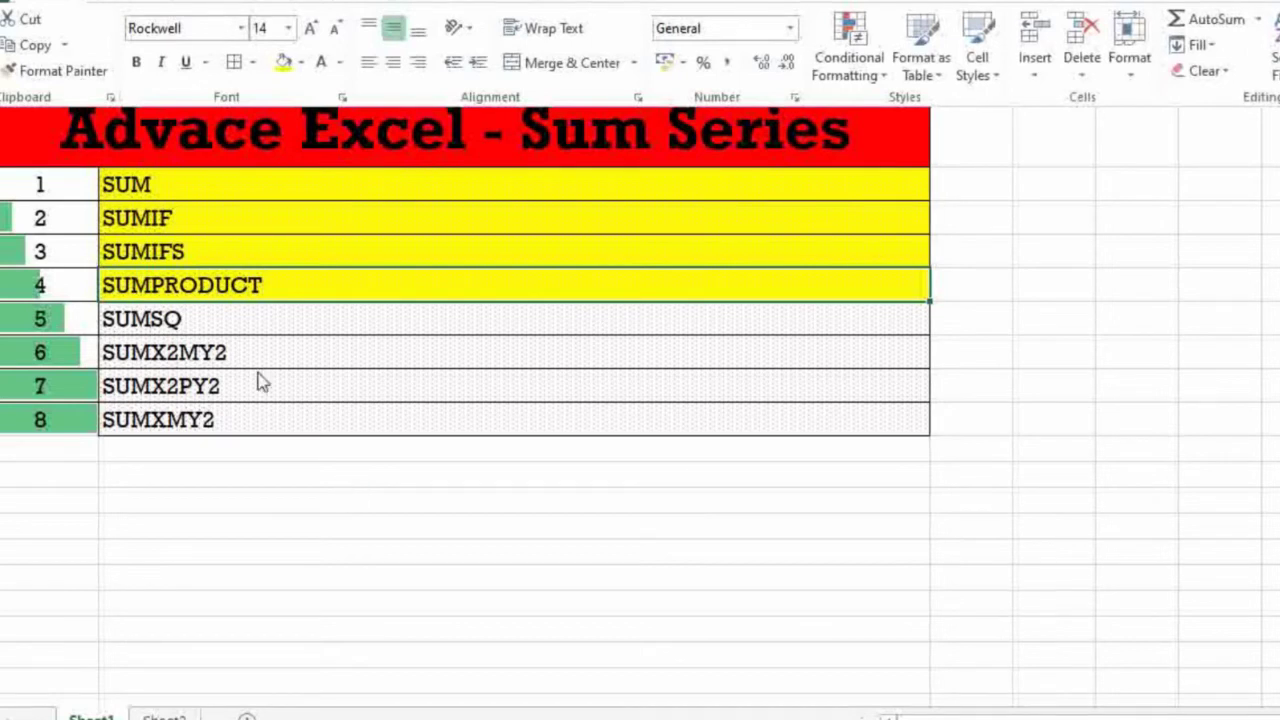
Examine the SUMSQ entry on Sheet1 and the VALUE 1 and VALUE 2 columns of the "SUMSQ" table on Sheet2.
{"action": "left_click", "coordinate": [211, 333]}
{"action": "left_click", "coordinate": [210, 331]}
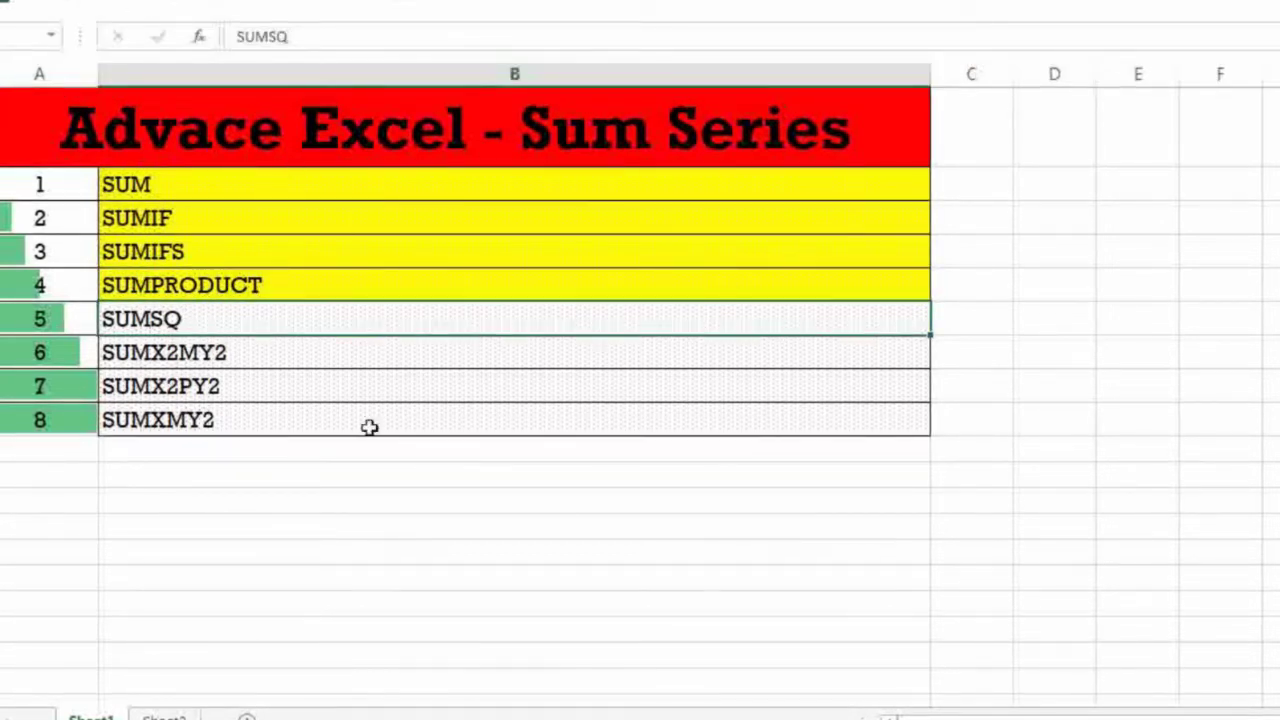
{"action": "left_click", "coordinate": [162, 715]}
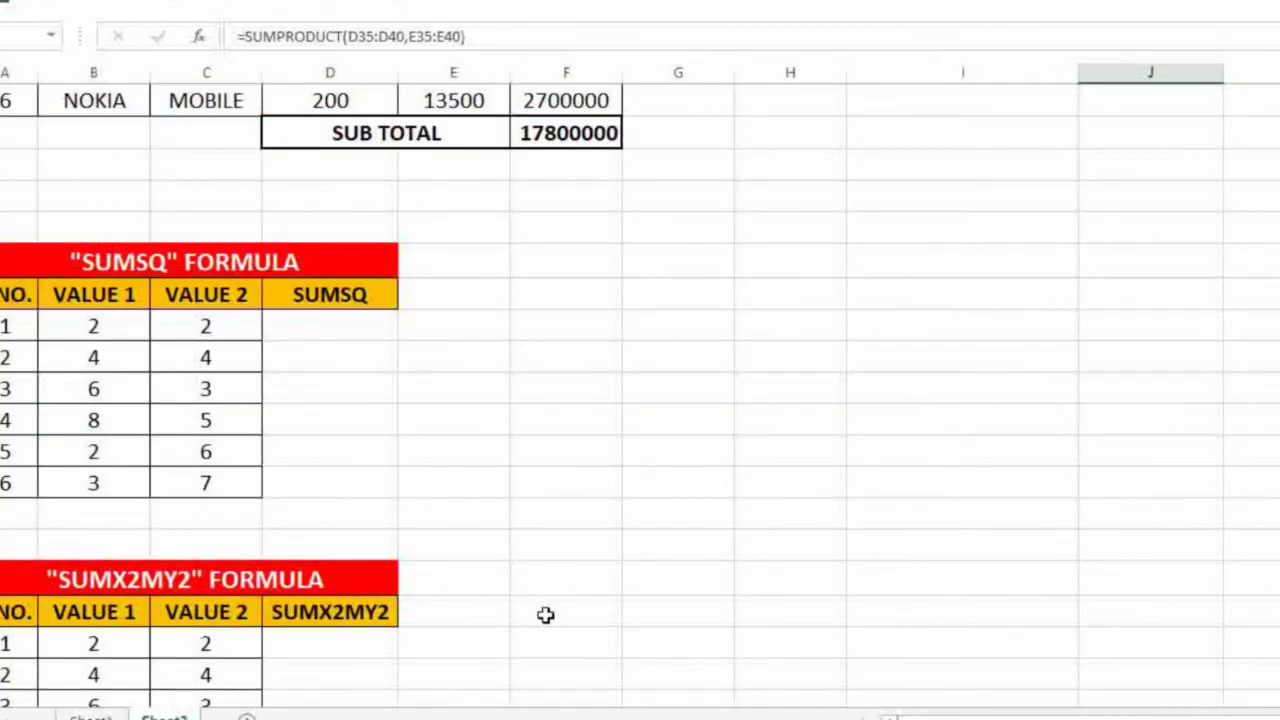
{"action": "left_click", "coordinate": [330, 300]}
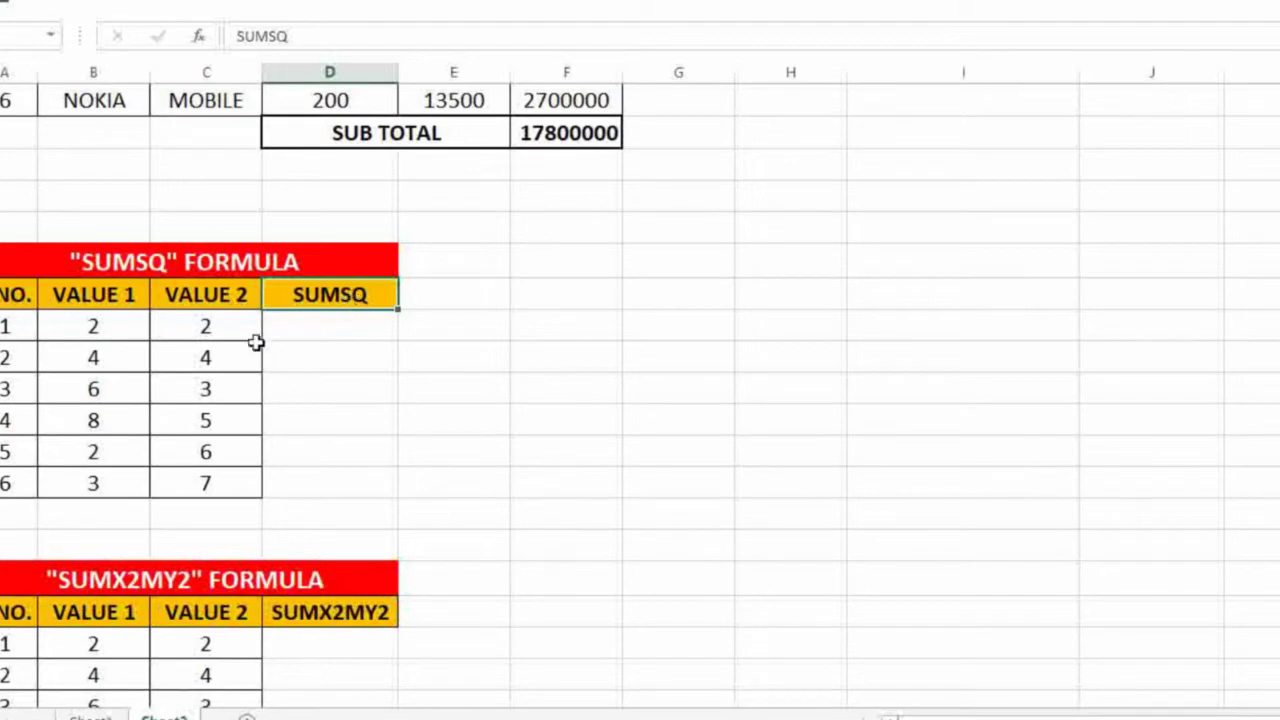
{"action": "left_click_drag", "start_coordinate": [90, 305], "coordinate": [126, 484]}
{"action": "left_click_drag", "start_coordinate": [216, 300], "coordinate": [218, 484]}
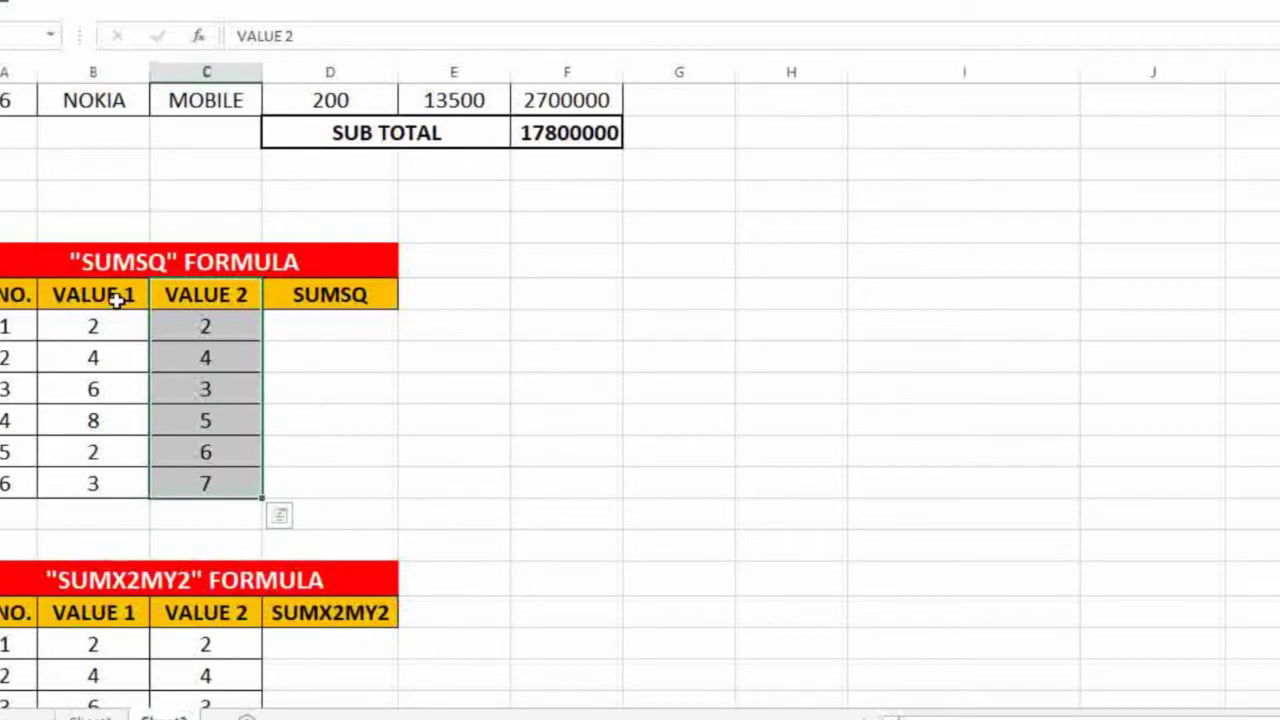
{"action": "left_click_drag", "start_coordinate": [117, 302], "coordinate": [129, 484]}
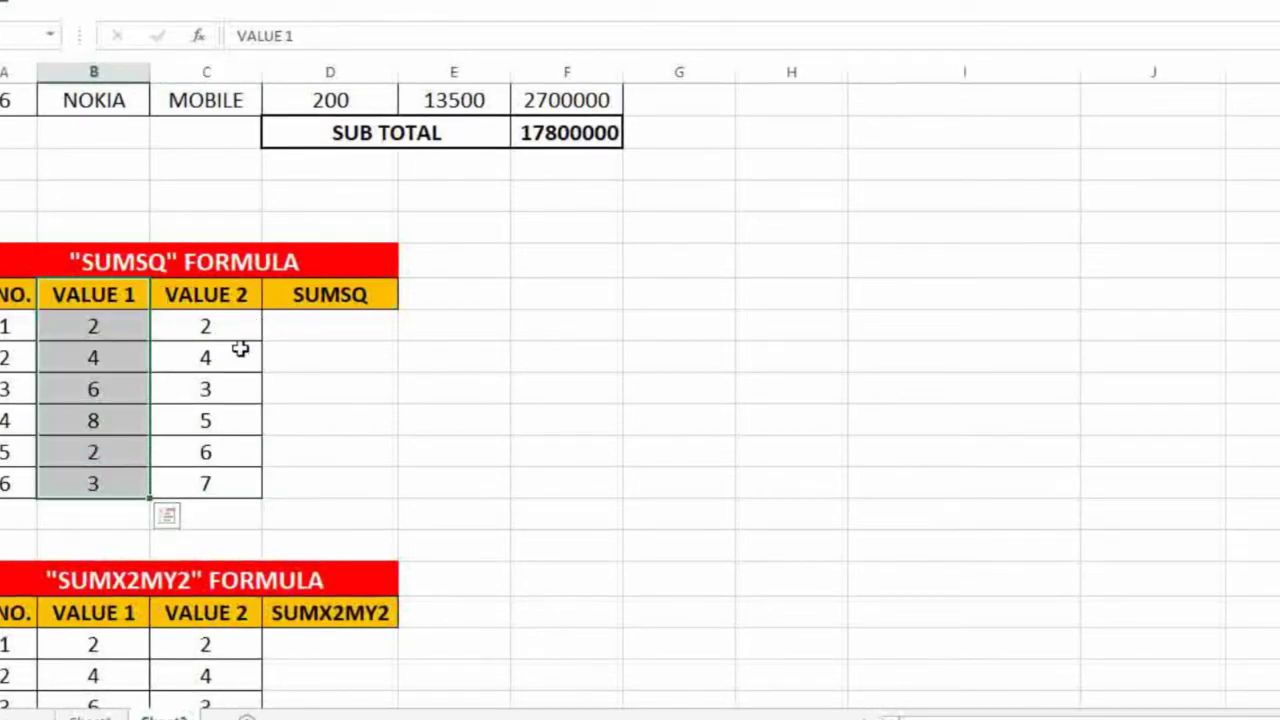
{"action": "left_click_drag", "start_coordinate": [222, 320], "coordinate": [236, 493]}
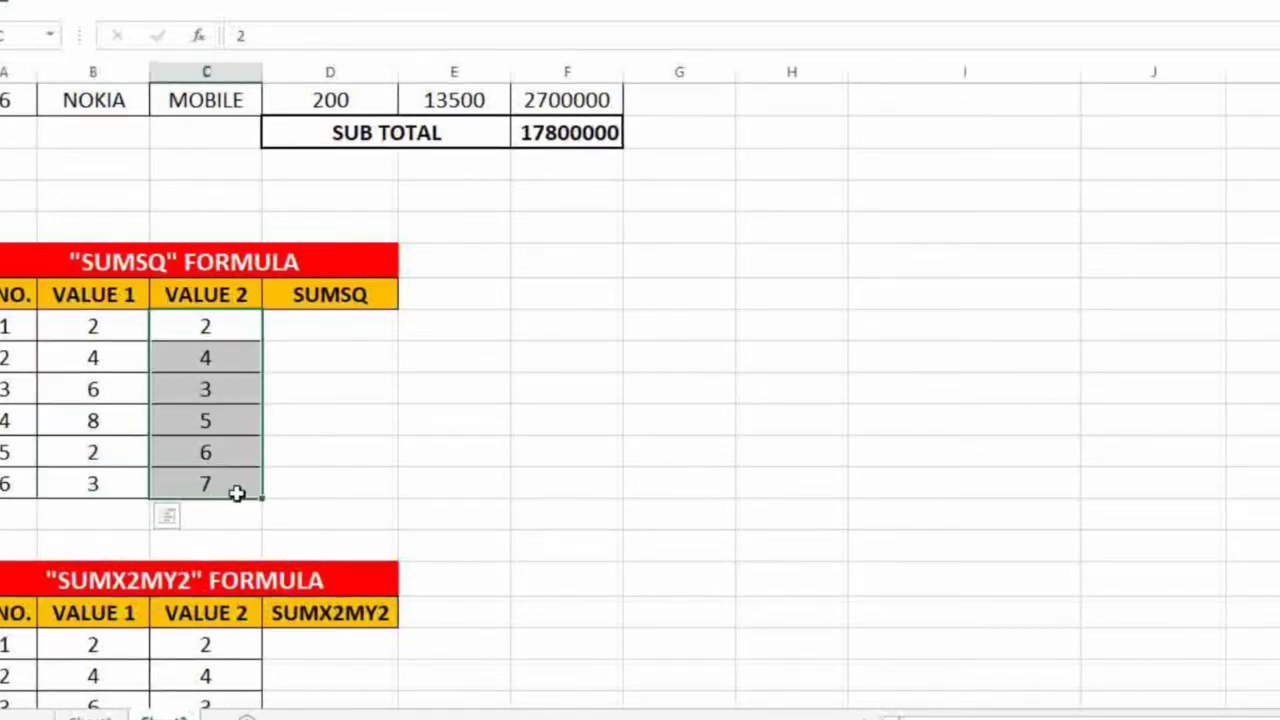
{"action": "left_click_drag", "start_coordinate": [129, 294], "coordinate": [131, 487]}
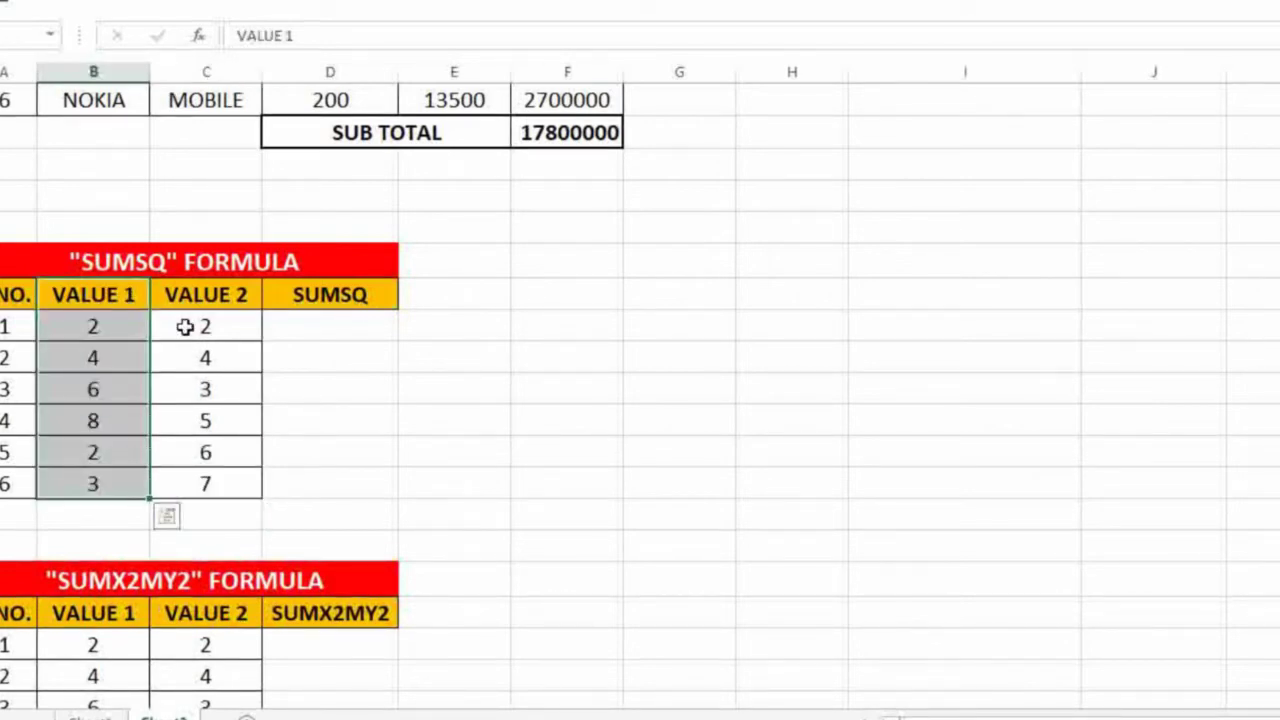
{"action": "left_click_drag", "start_coordinate": [185, 327], "coordinate": [214, 489]}
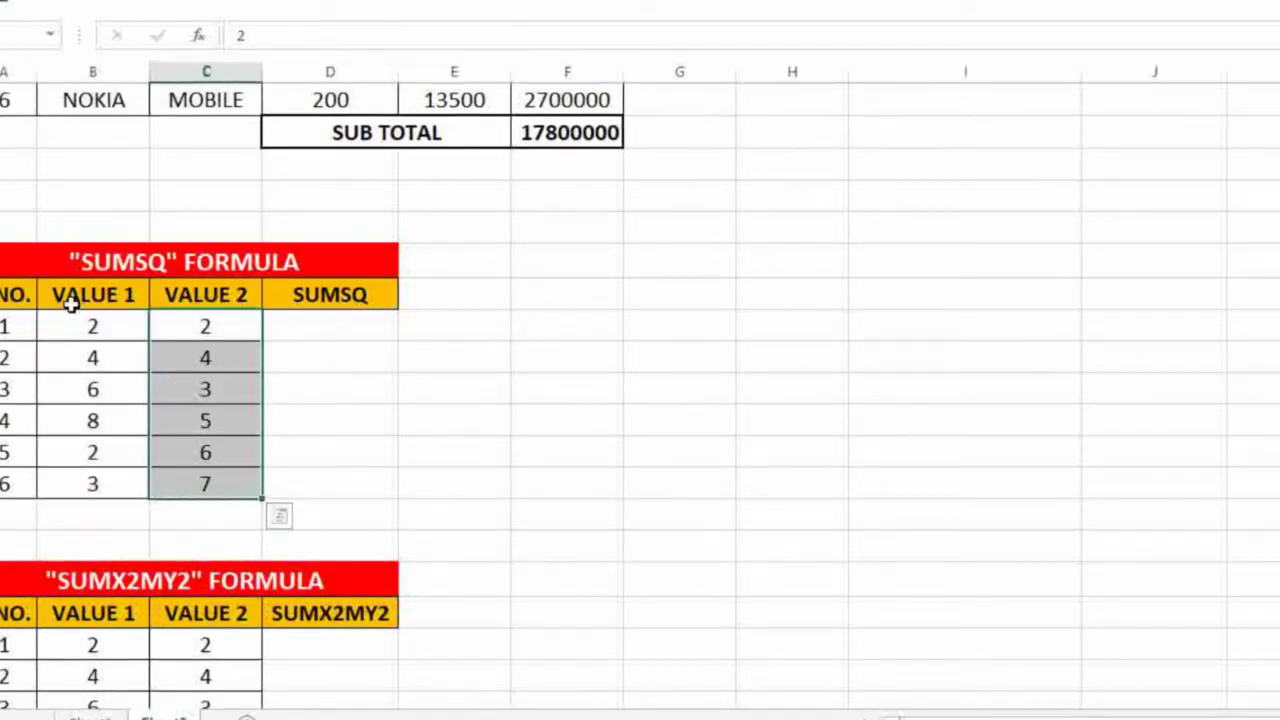
{"action": "left_click_drag", "start_coordinate": [72, 305], "coordinate": [94, 491]}
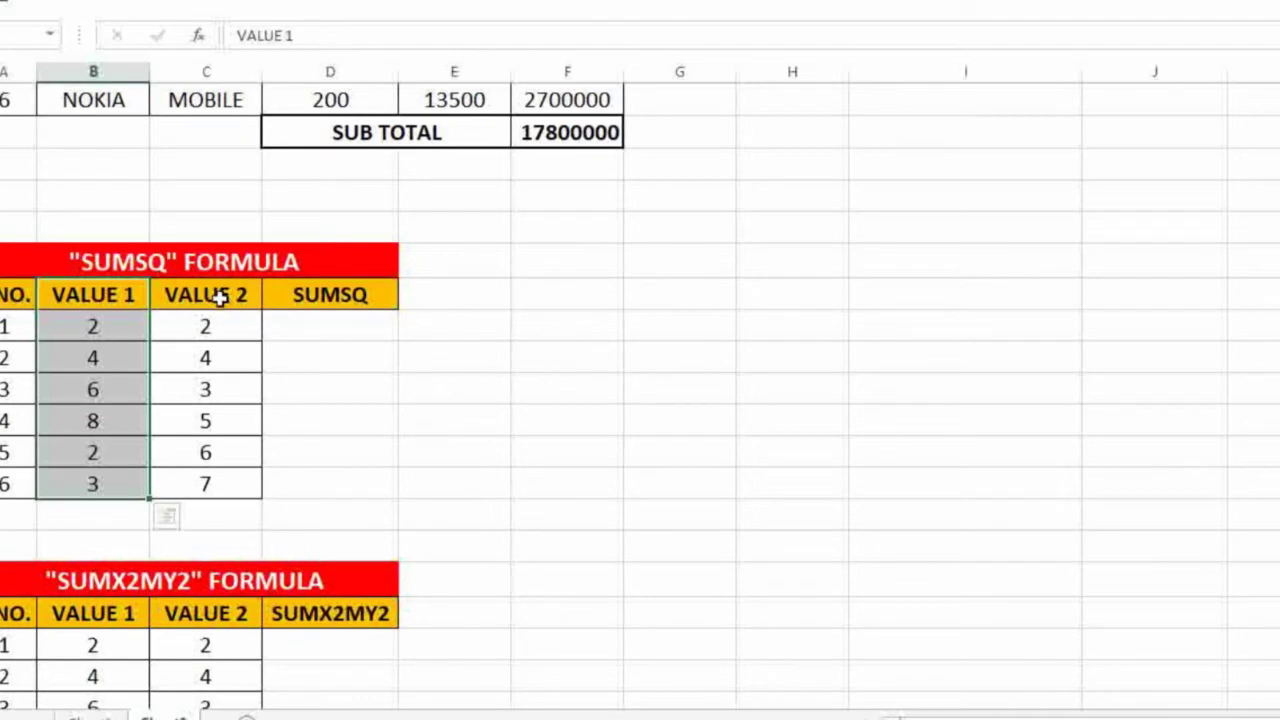
{"action": "left_click_drag", "start_coordinate": [219, 297], "coordinate": [240, 480]}
{"action": "left_click", "coordinate": [344, 325]}
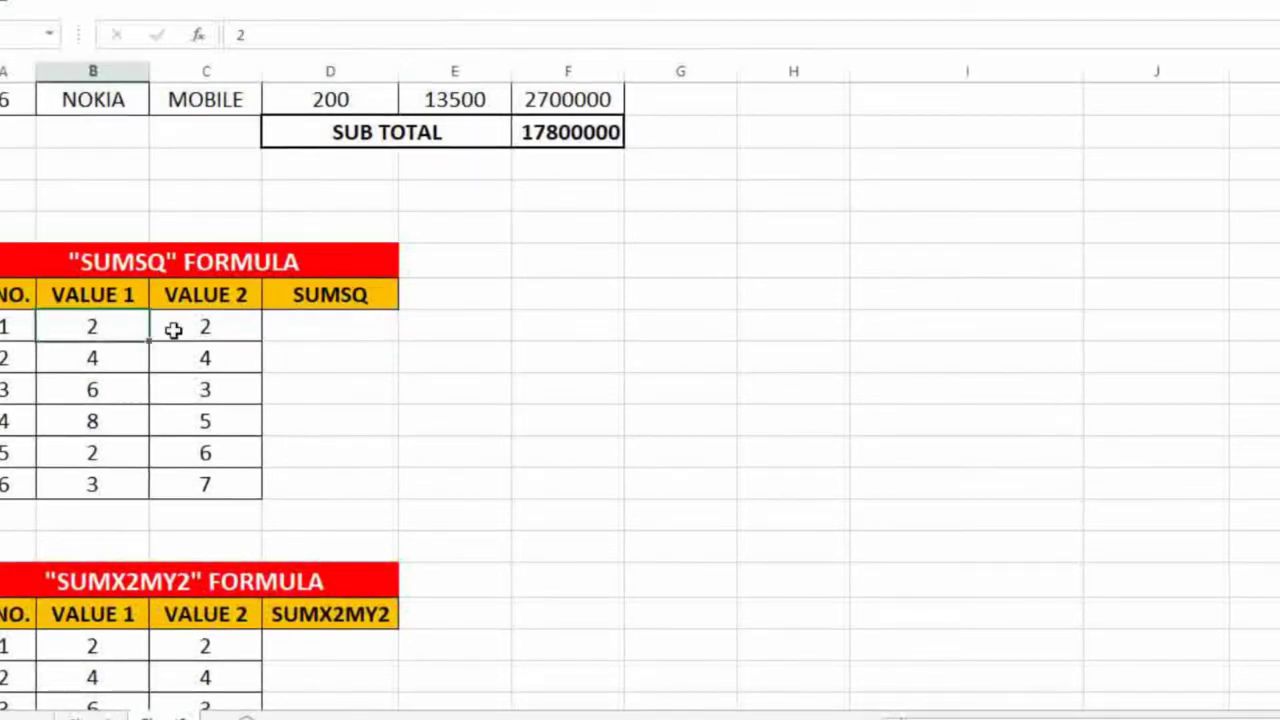
{"action": "left_click", "coordinate": [203, 327]}
Enter =SUMSQ(B47,C47) in the first row of the SUMSQ column.
{"action": "left_click", "coordinate": [316, 331]}
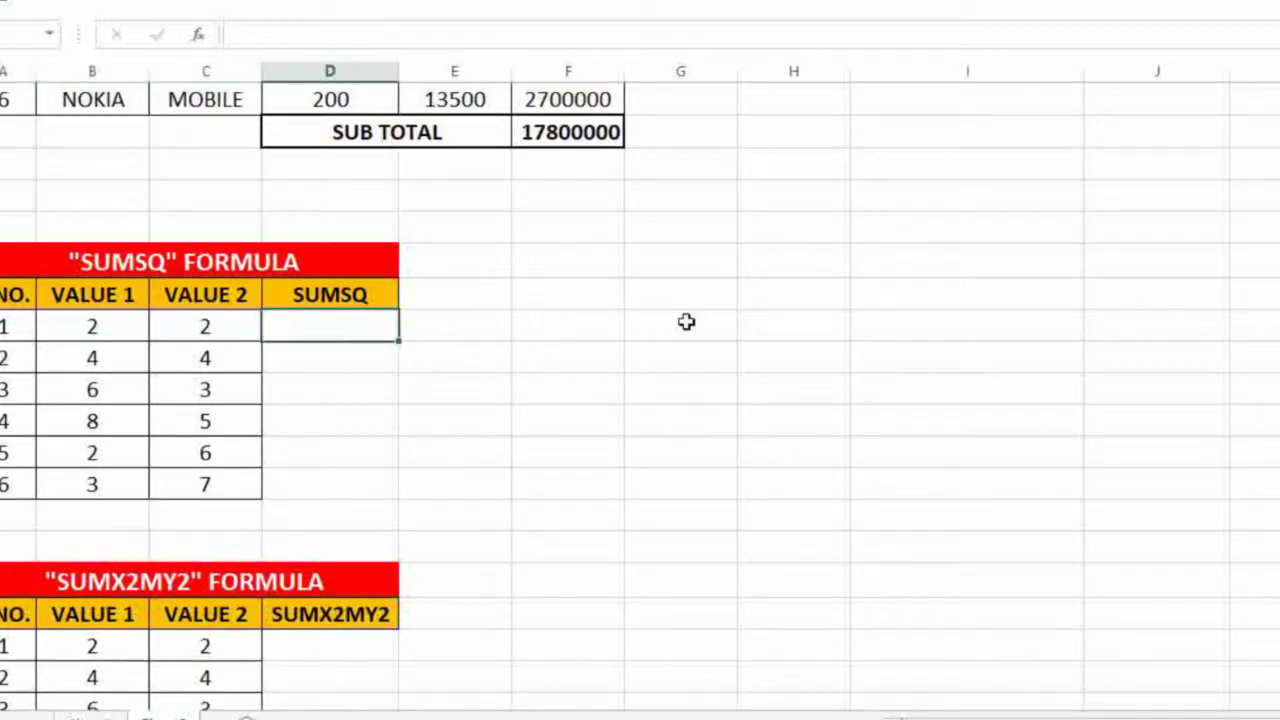
{"action": "type", "text": "=SU"}
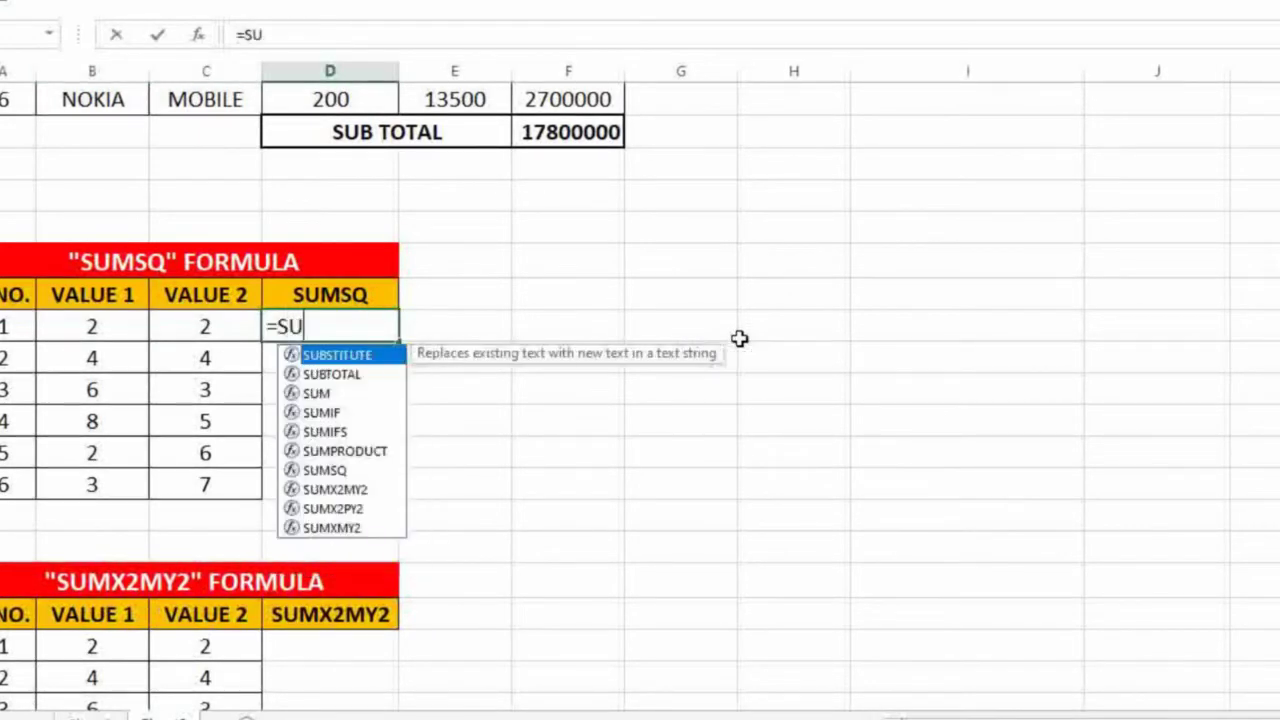
{"action": "type", "text": "MSQ("}
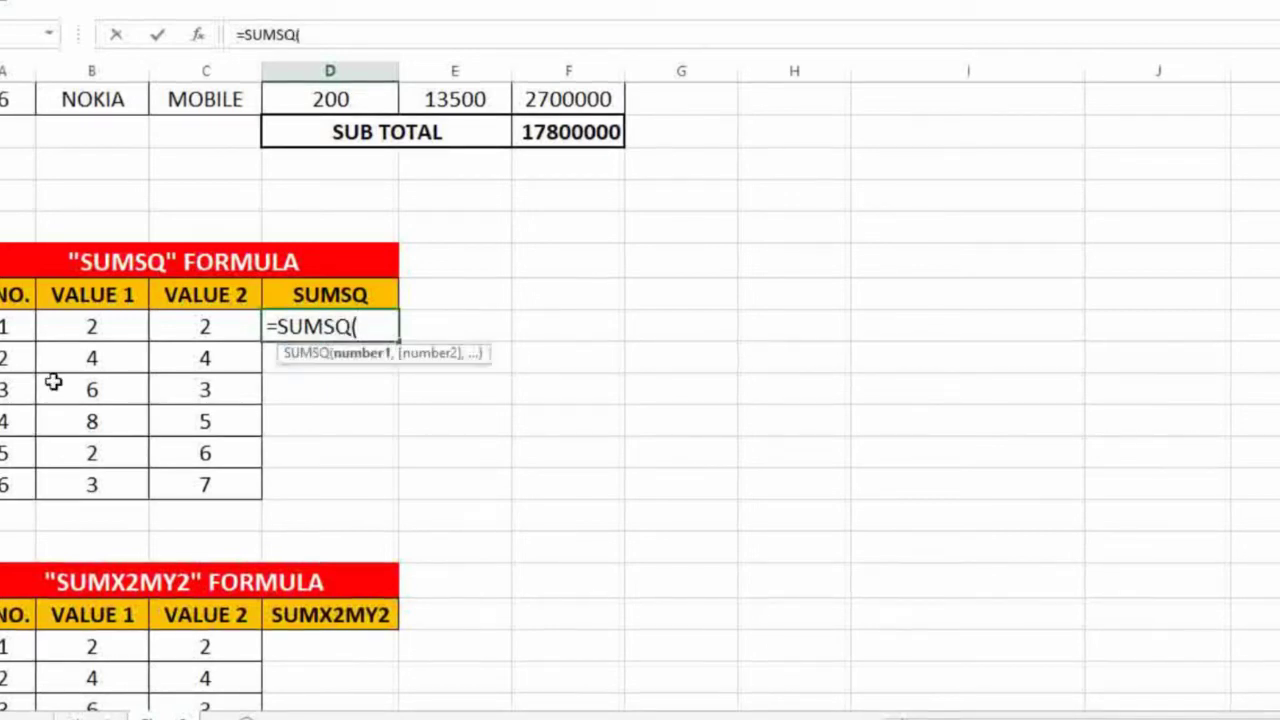
{"action": "left_click", "coordinate": [89, 330]}
{"action": "type", "text": ","}
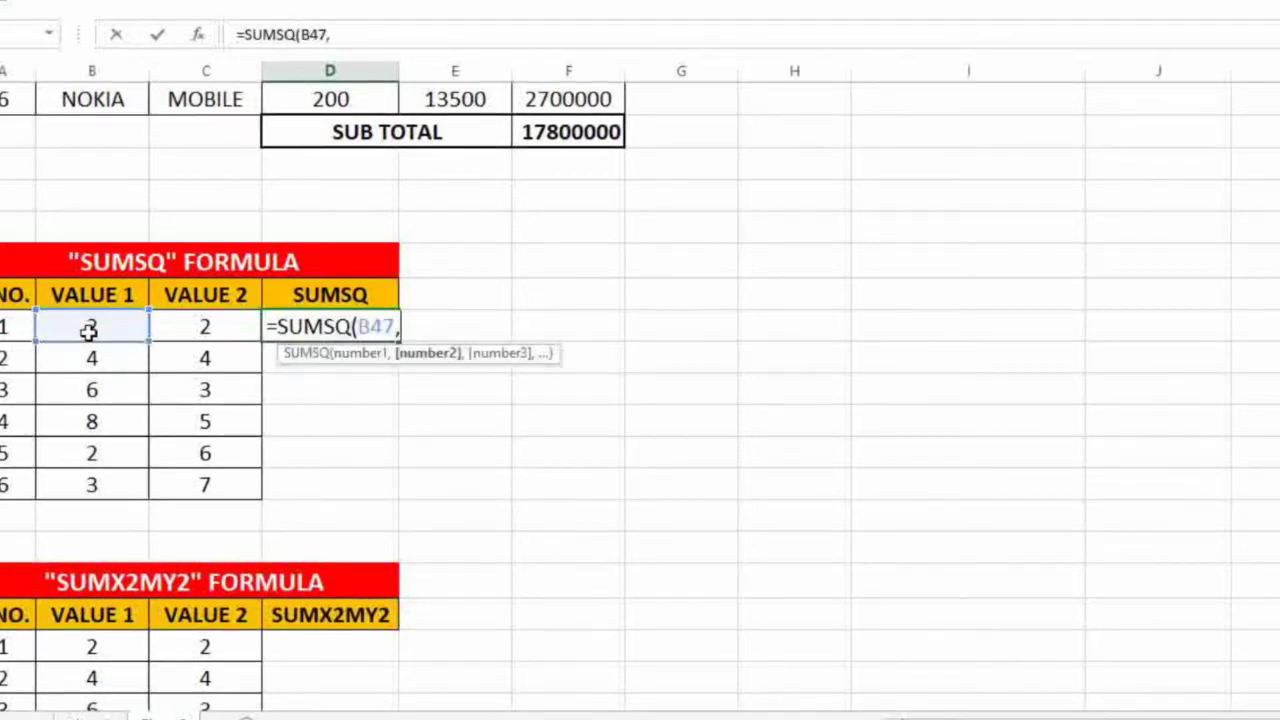
{"action": "left_click", "coordinate": [196, 330]}
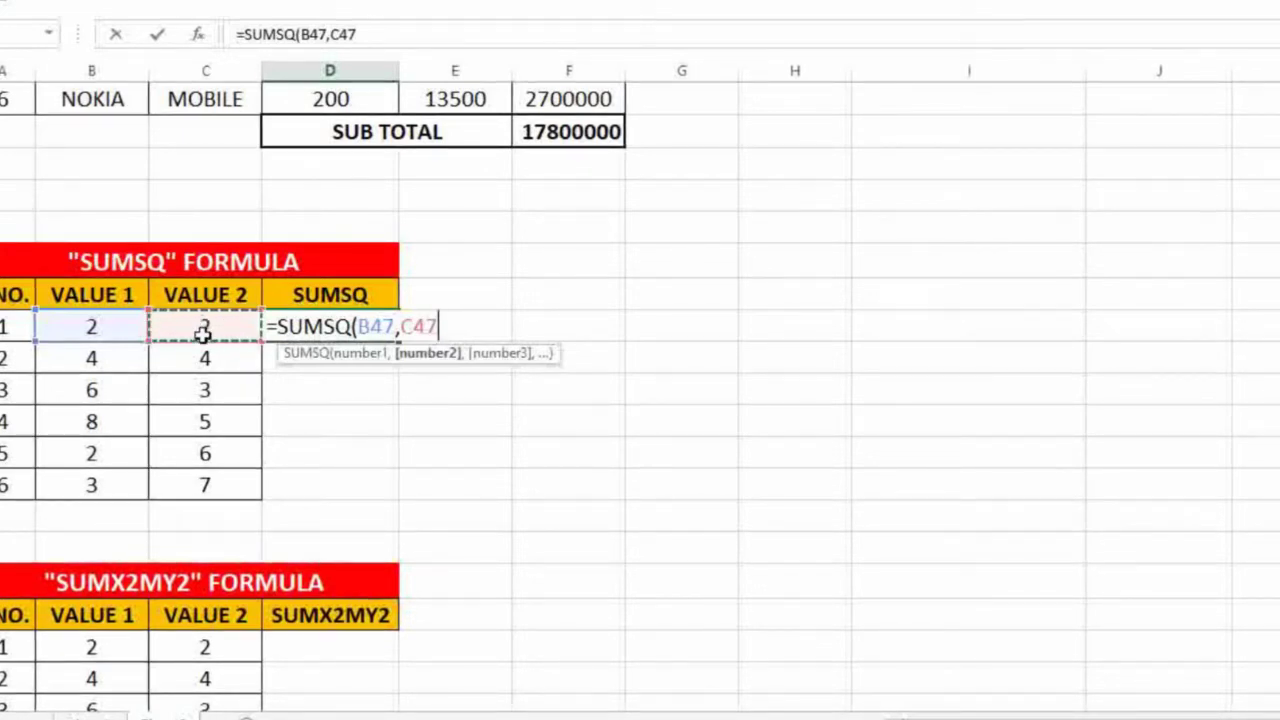
{"action": "key", "text": "Return"}
Fill the SUMSQ formula down from the first row through the fifth row of the table.
{"action": "left_click", "coordinate": [326, 323]}
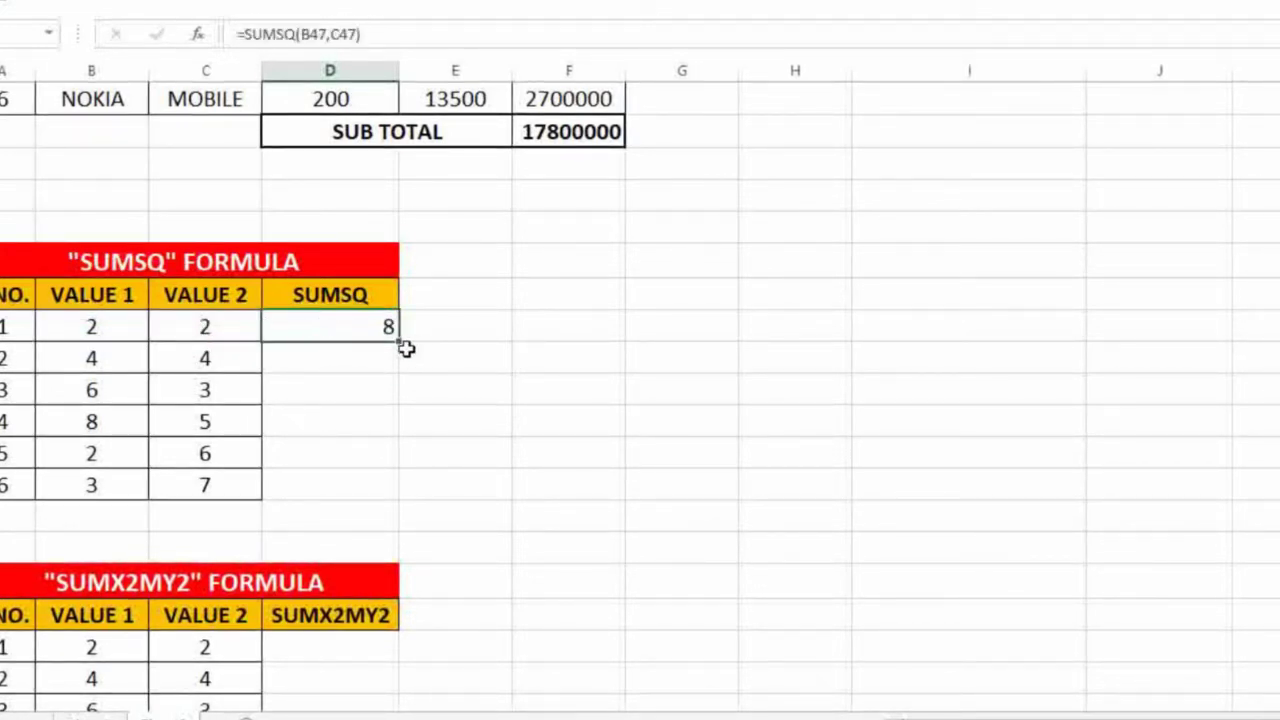
{"action": "left_click", "coordinate": [92, 358]}
{"action": "left_click", "coordinate": [193, 361]}
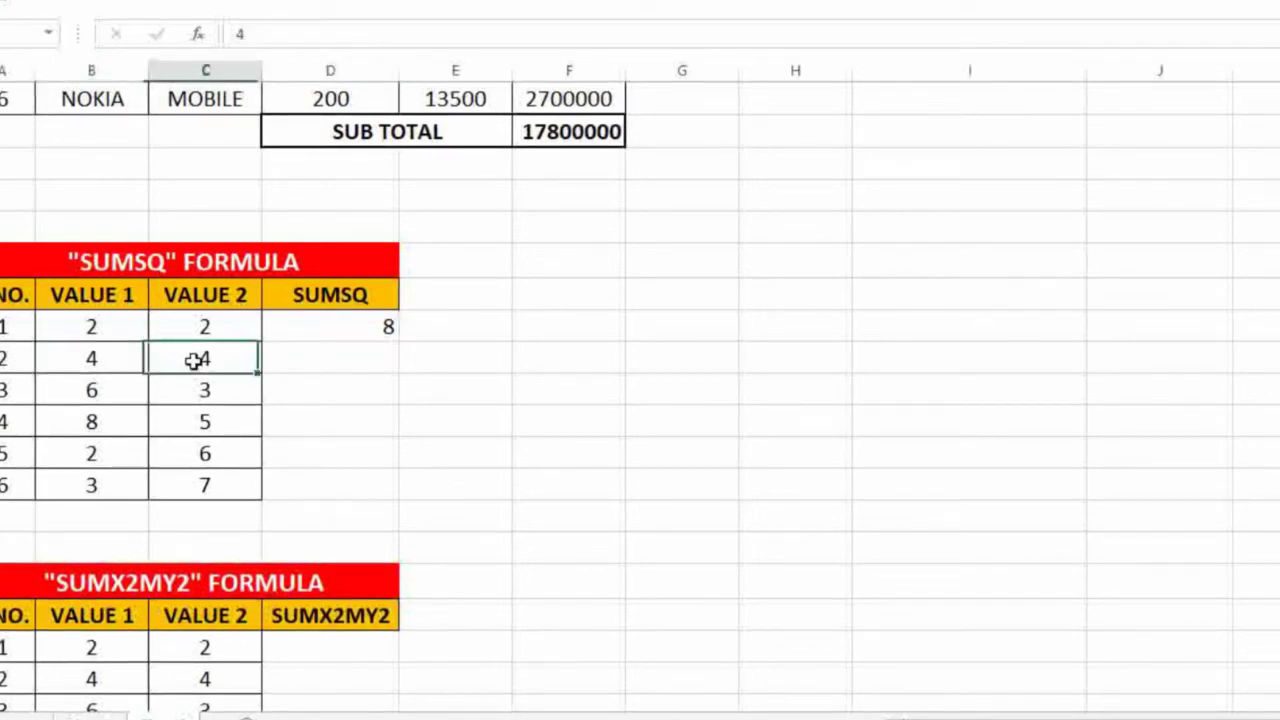
{"action": "left_click", "coordinate": [388, 330]}
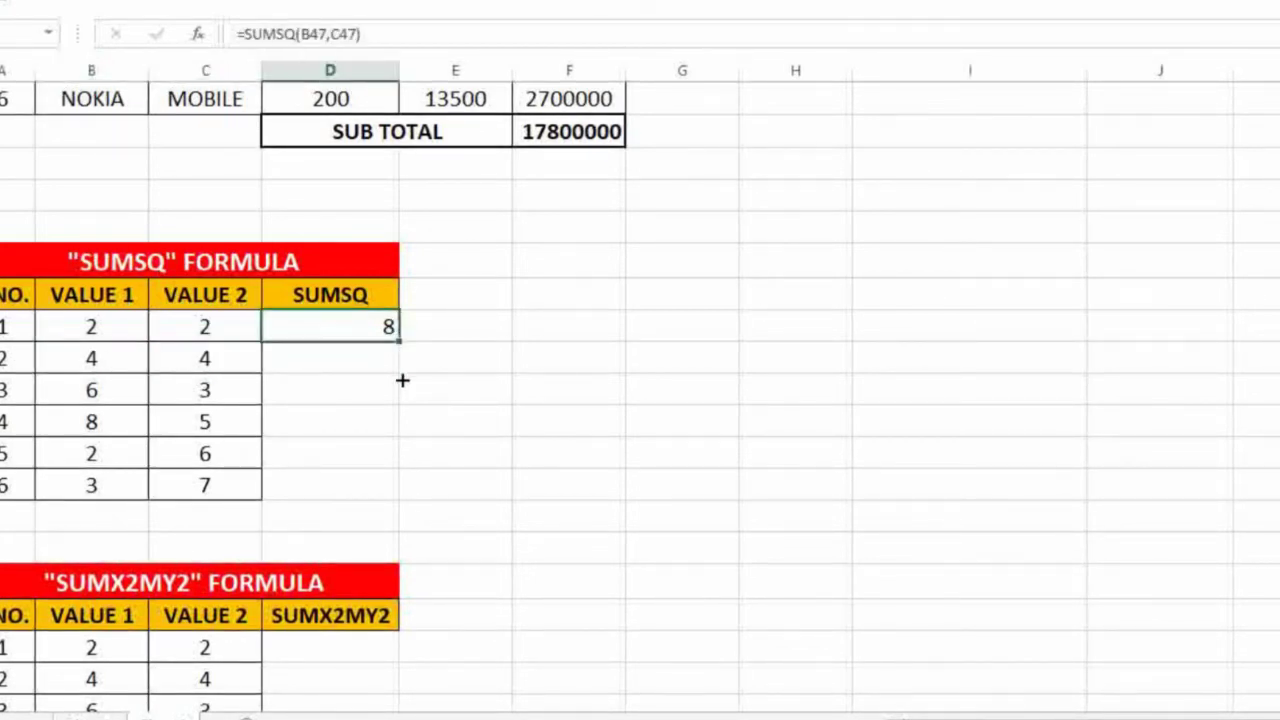
{"action": "left_click_drag", "start_coordinate": [402, 380], "coordinate": [397, 480]}
Check the filled SUMSQ results against their values and complete the sixth row with =SUMSQ(B52,C52).
{"action": "left_click", "coordinate": [366, 365]}
{"action": "left_click", "coordinate": [351, 396]}
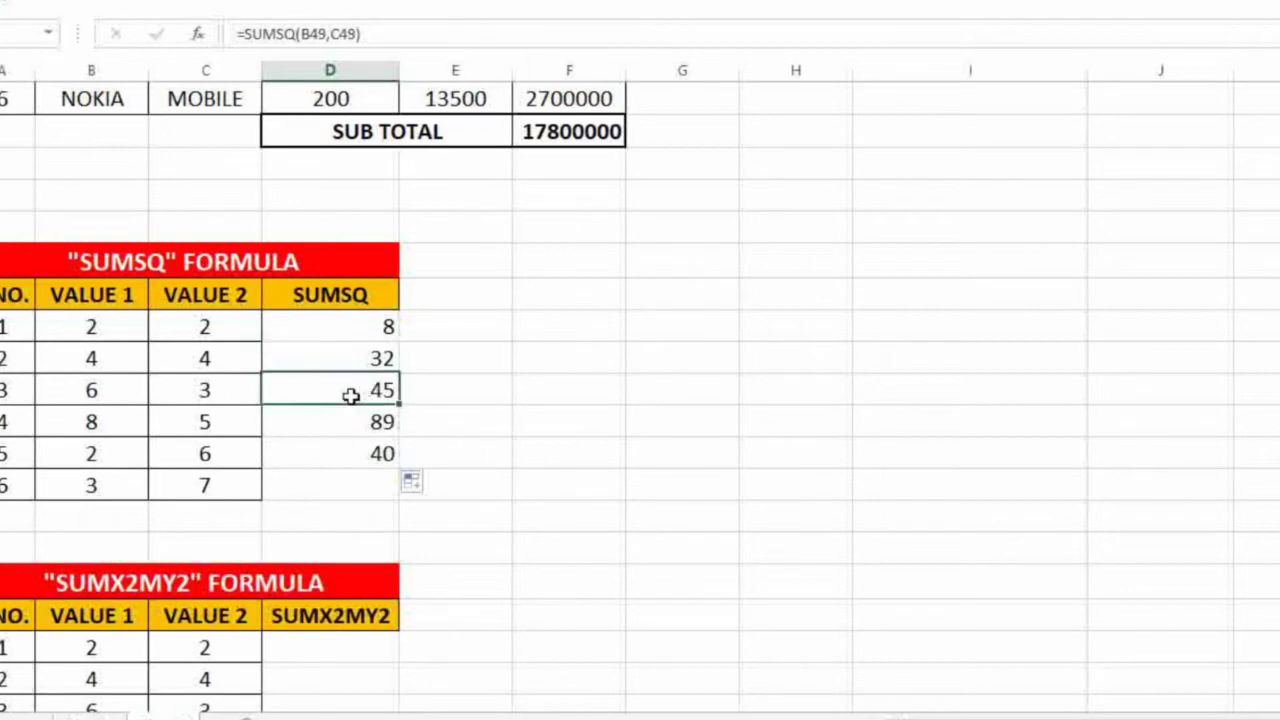
{"action": "left_click", "coordinate": [101, 327]}
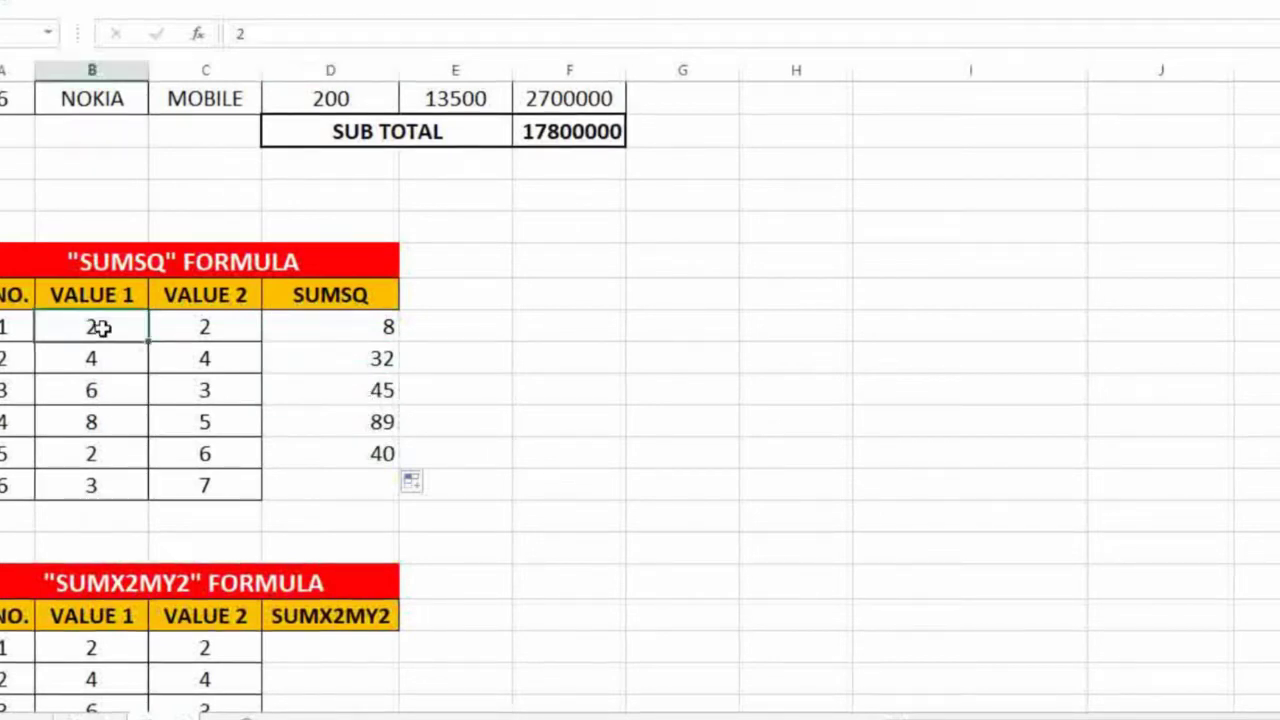
{"action": "left_click", "coordinate": [205, 329]}
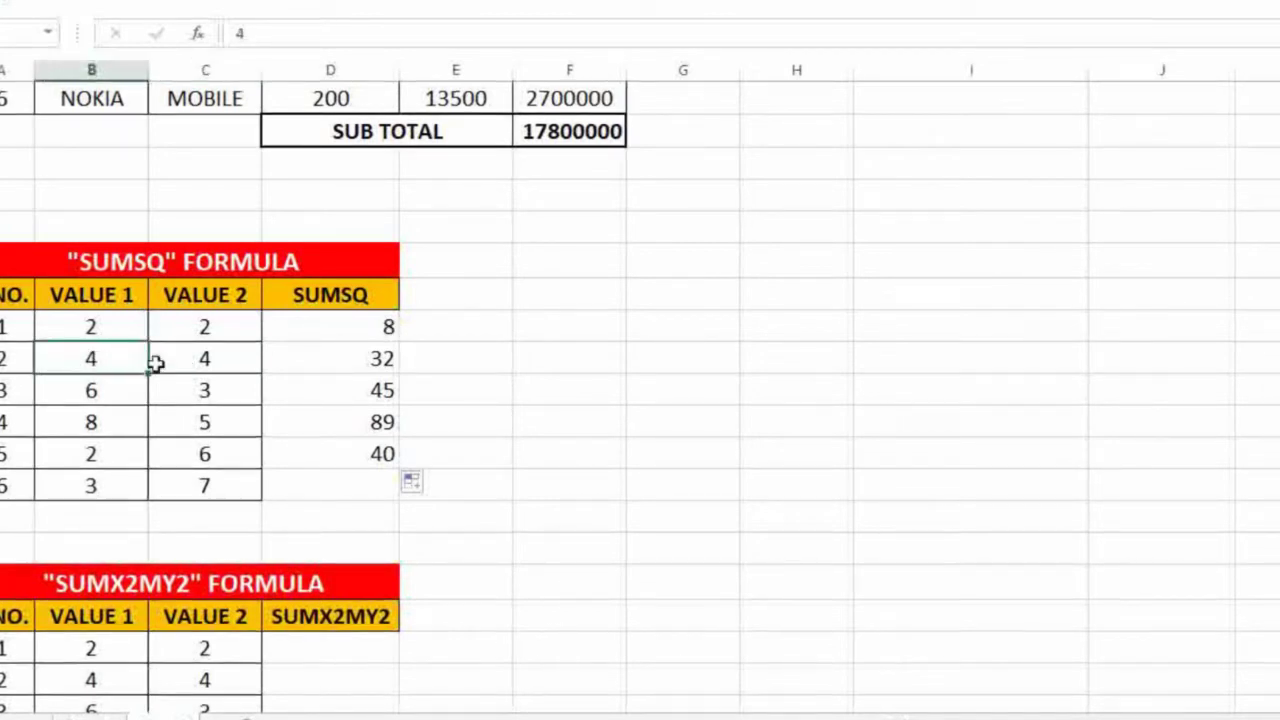
{"action": "left_click", "coordinate": [211, 363]}
{"action": "left_click", "coordinate": [357, 360]}
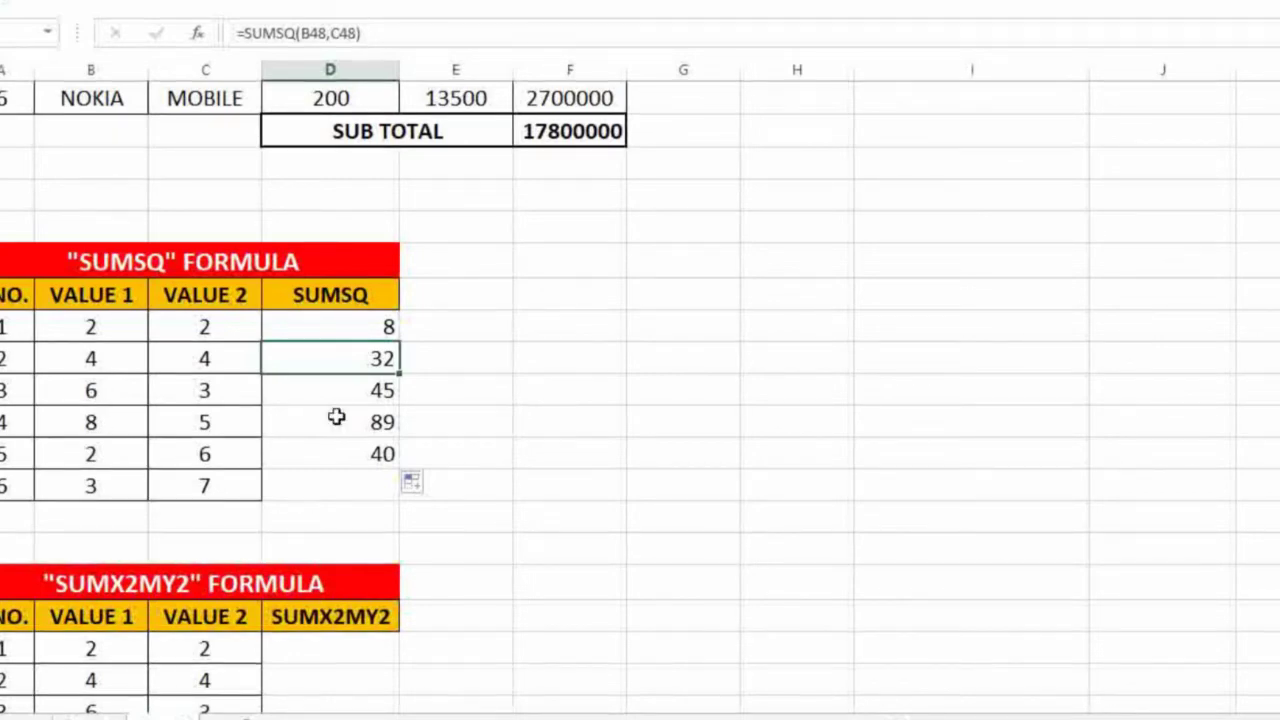
{"action": "left_click", "coordinate": [366, 486]}
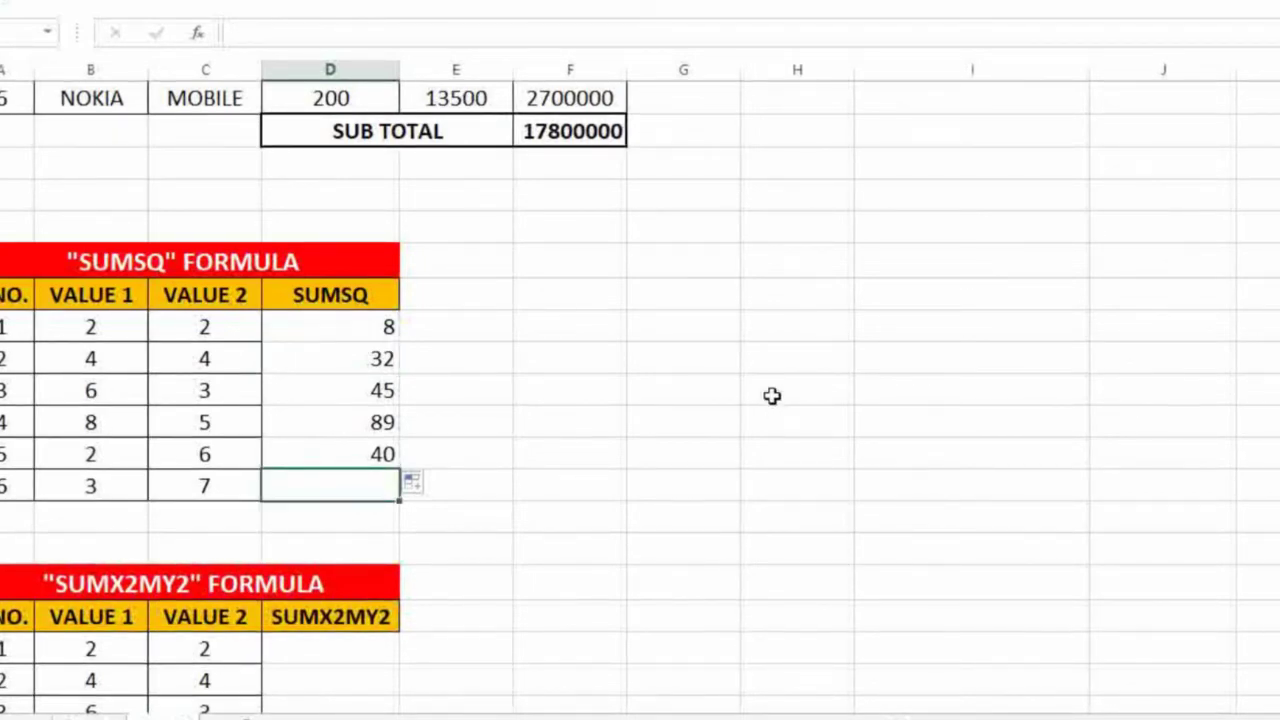
{"action": "key", "text": "Return"}
Highlight the SUMSQ entry in the Sheet1 function list with yellow fill.
{"action": "scroll", "coordinate": [772, 396], "scroll_direction": "down", "scroll_amount": 2}
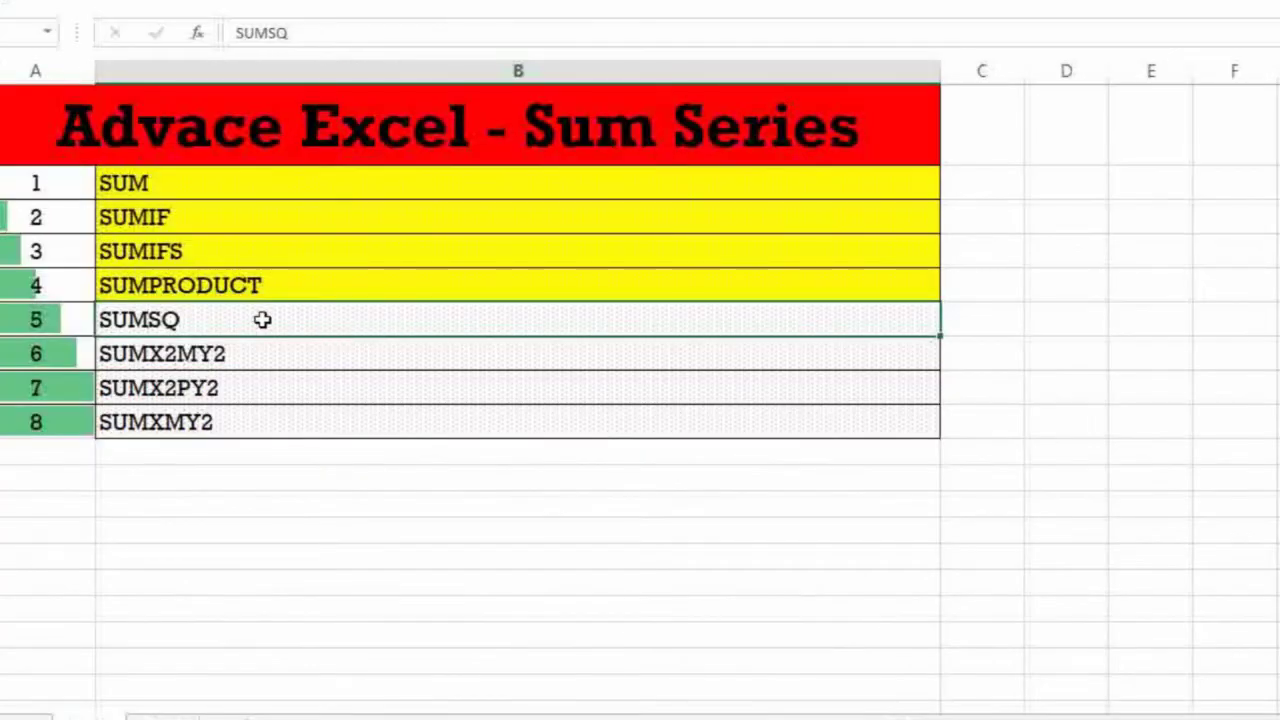
{"action": "left_click", "coordinate": [70, 4]}
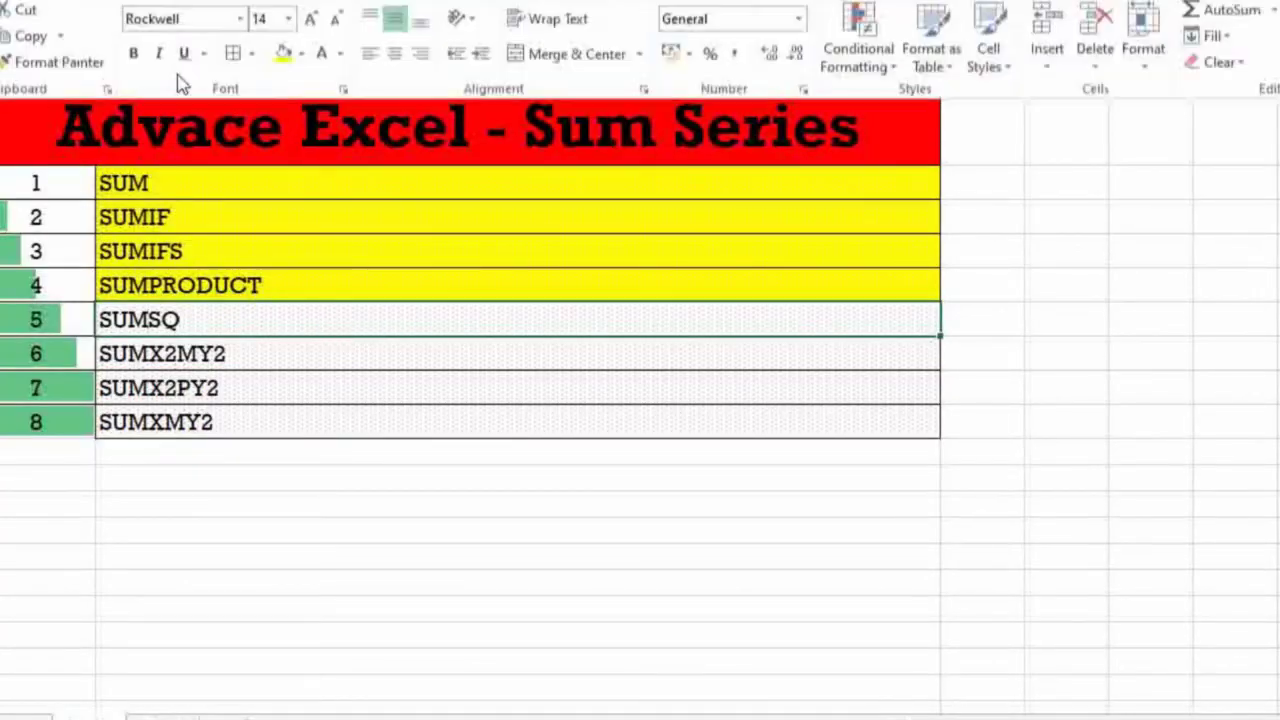
{"action": "left_click", "coordinate": [283, 57]}
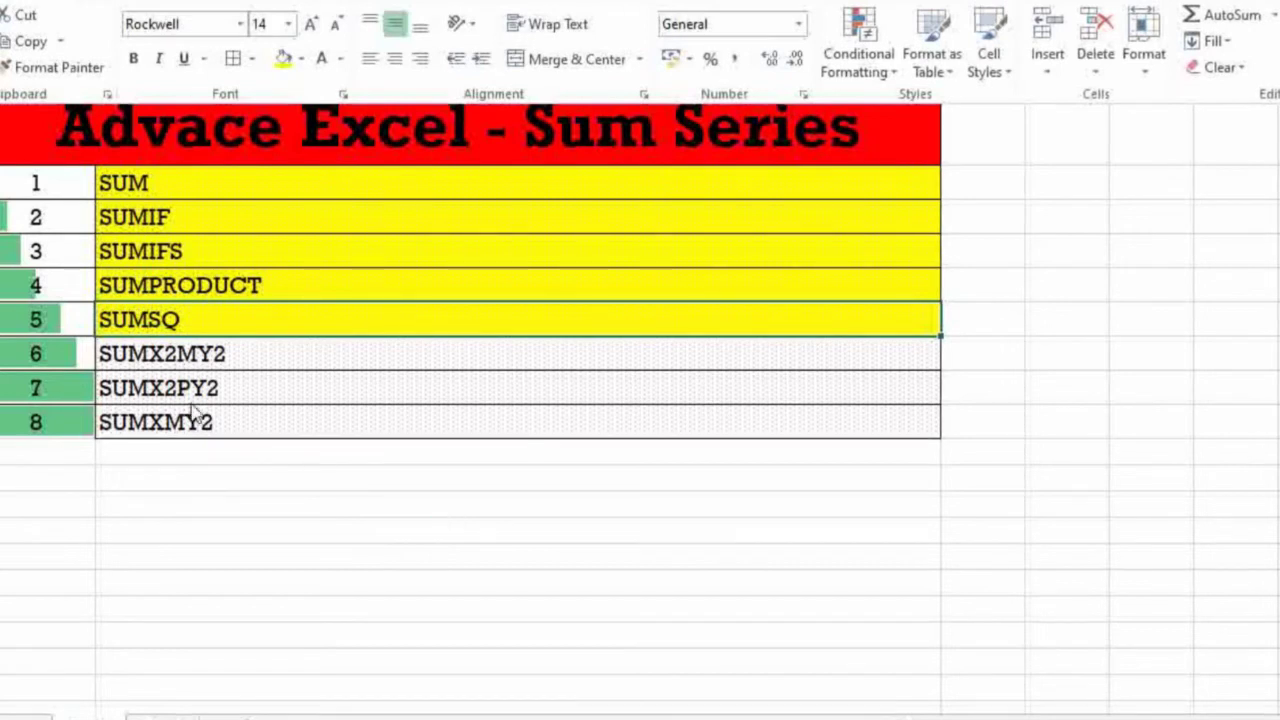
Enter =SUMX2MY2(B57,C57) in the first row of the SUMX2MY2 column on Sheet2.
{"action": "left_click", "coordinate": [209, 357]}
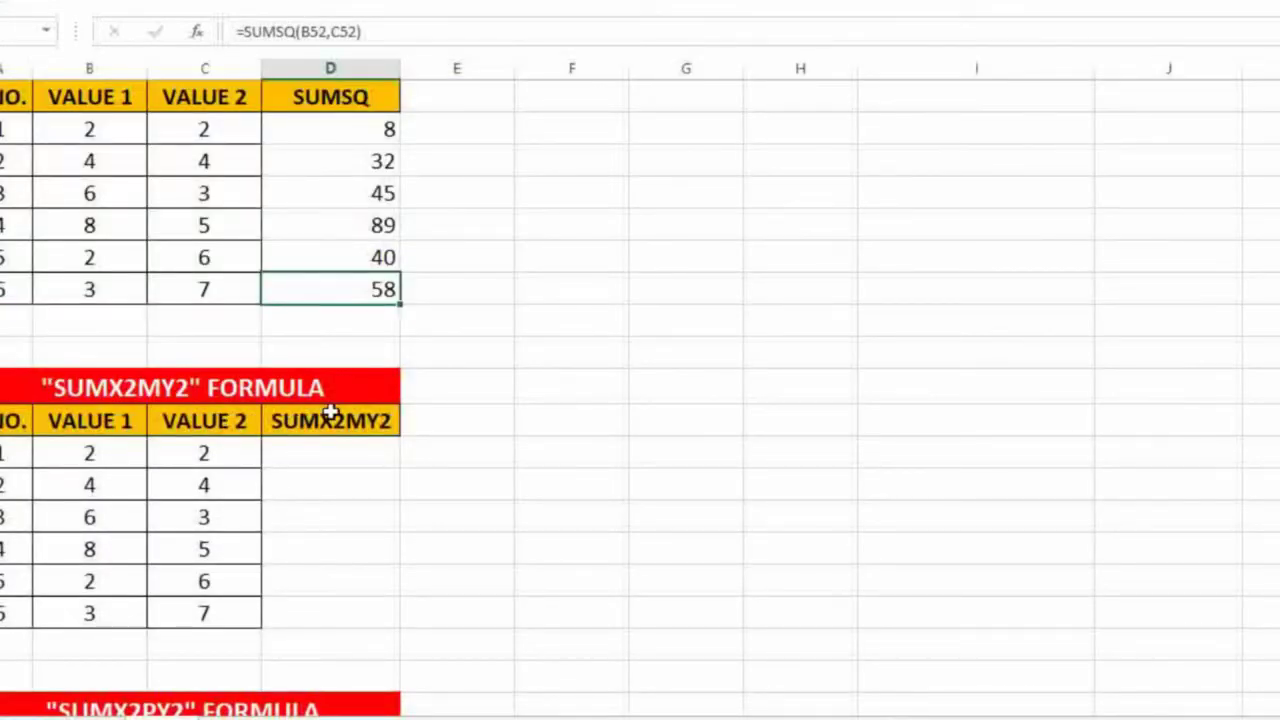
{"action": "left_click", "coordinate": [336, 419]}
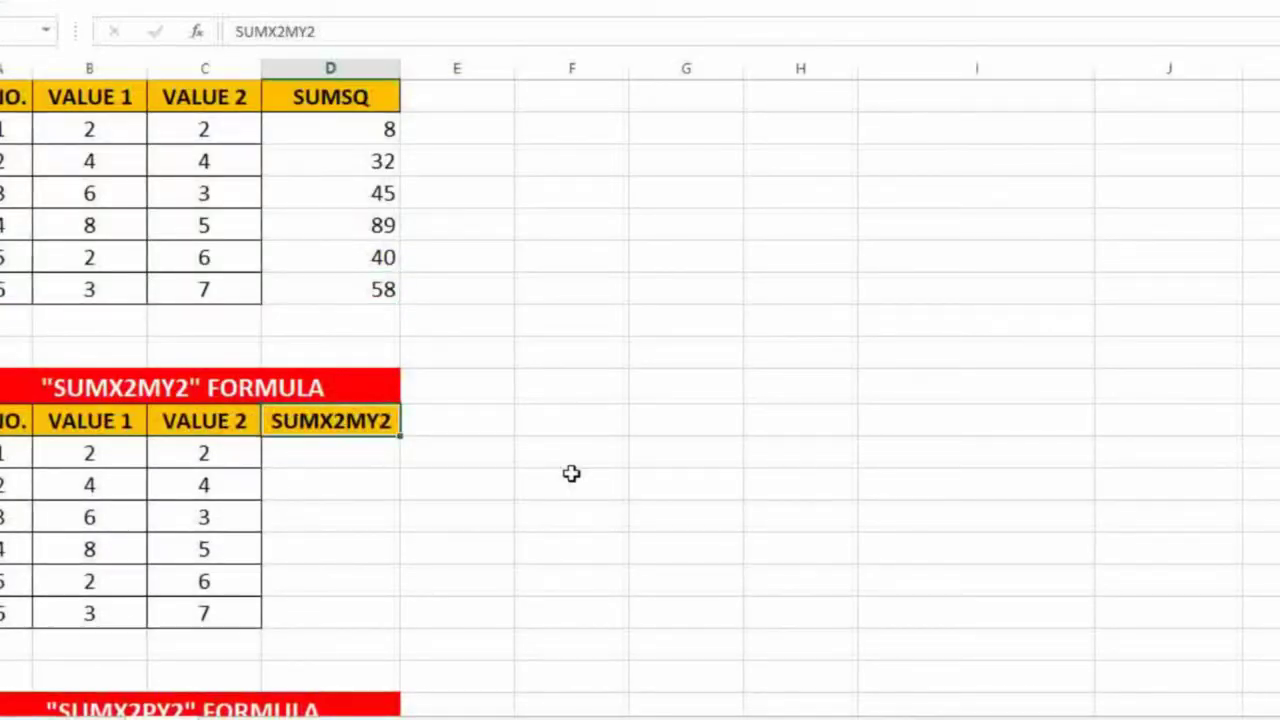
{"action": "left_click", "coordinate": [87, 456]}
{"action": "left_click", "coordinate": [204, 455]}
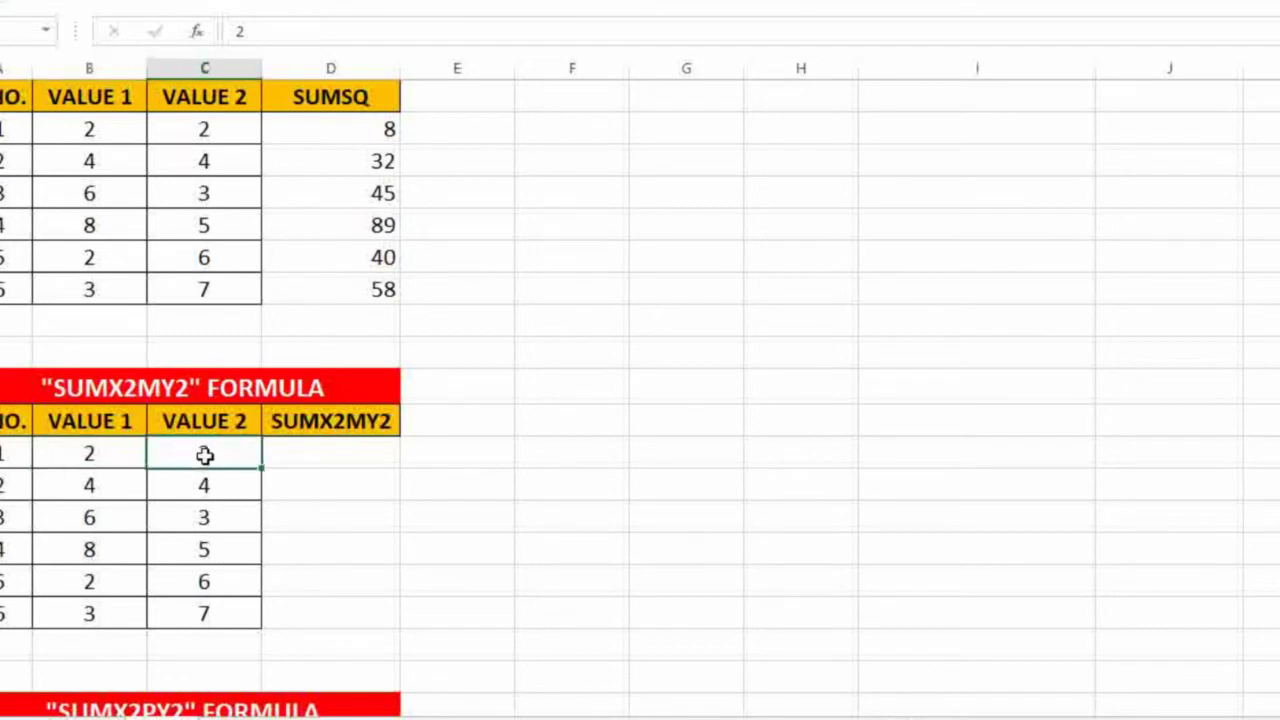
{"action": "left_click", "coordinate": [298, 454]}
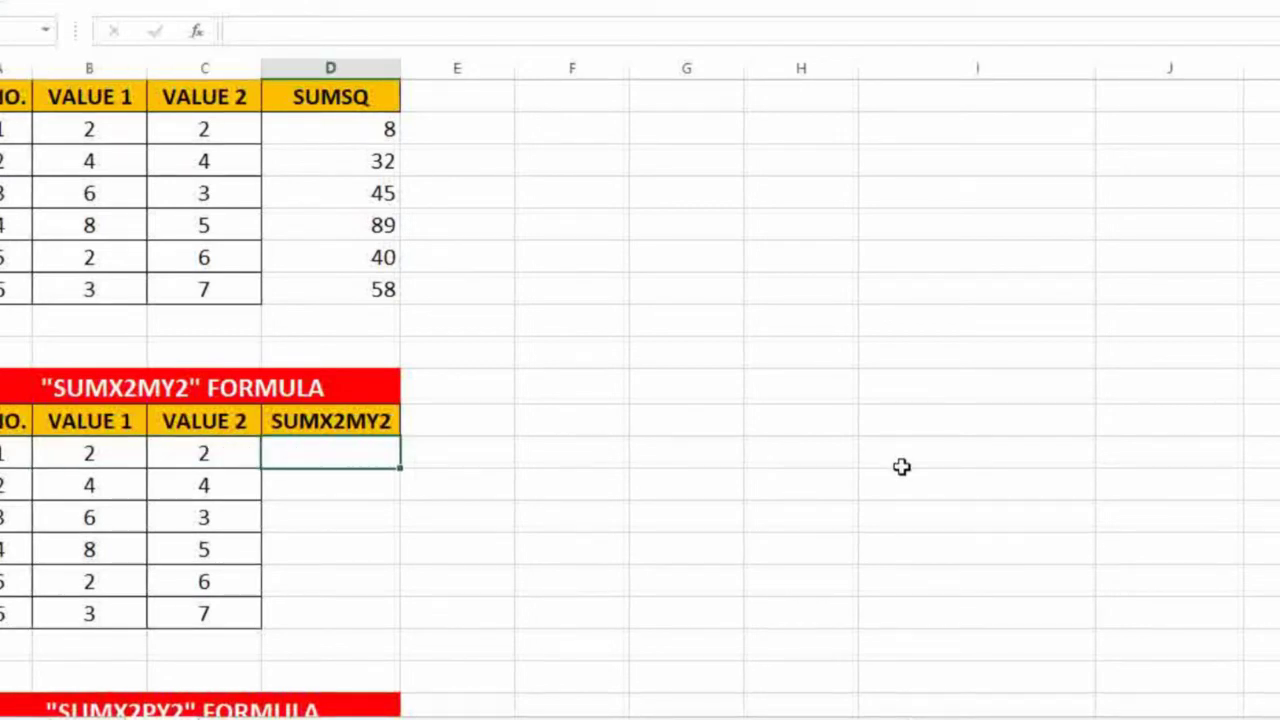
{"action": "type", "text": "="}
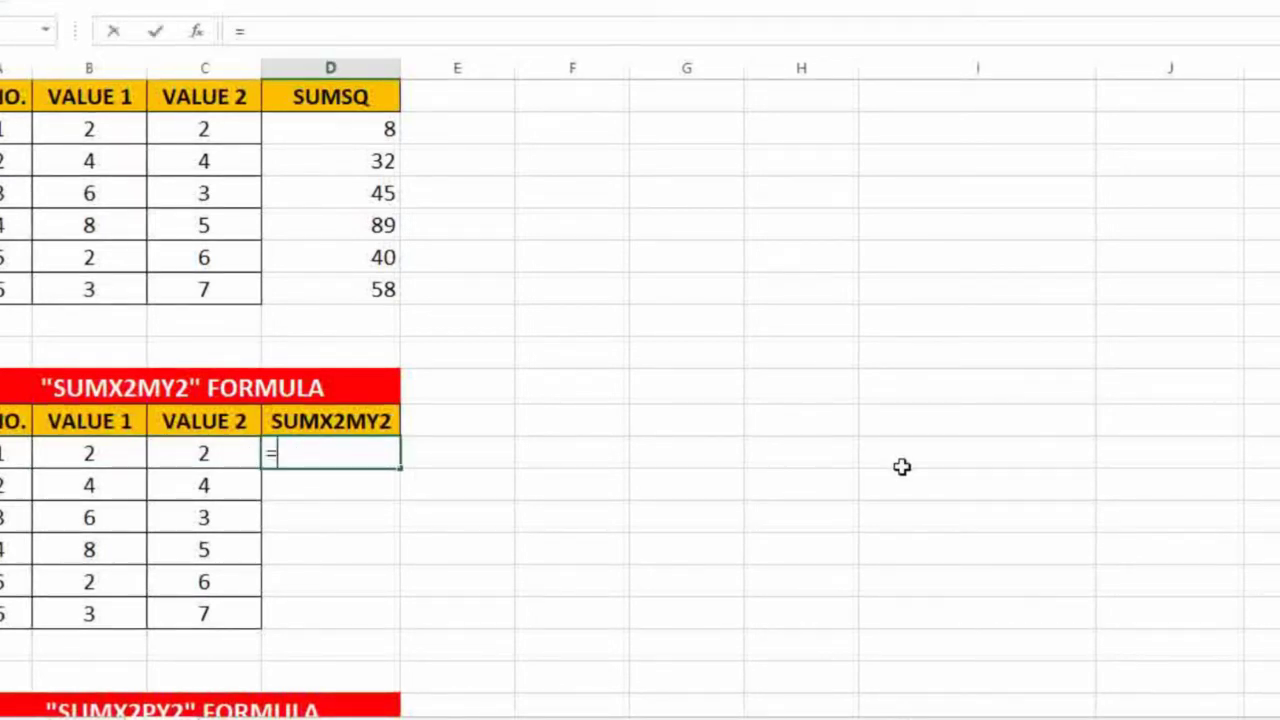
{"action": "type", "text": "SUM"}
{"action": "key", "text": "Down"}
{"action": "key", "text": "Down"}
{"action": "key", "text": "Down"}
{"action": "key", "text": "Down"}
{"action": "key", "text": "Down"}
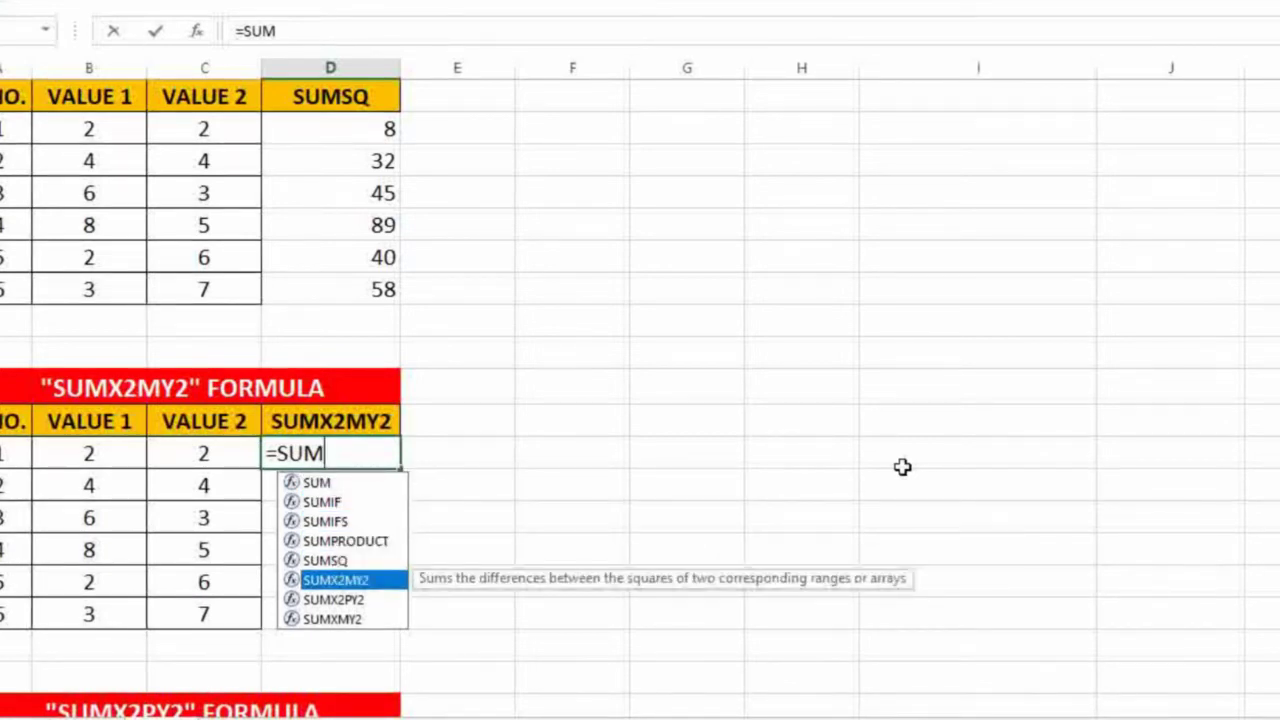
{"action": "key", "text": "Tab"}
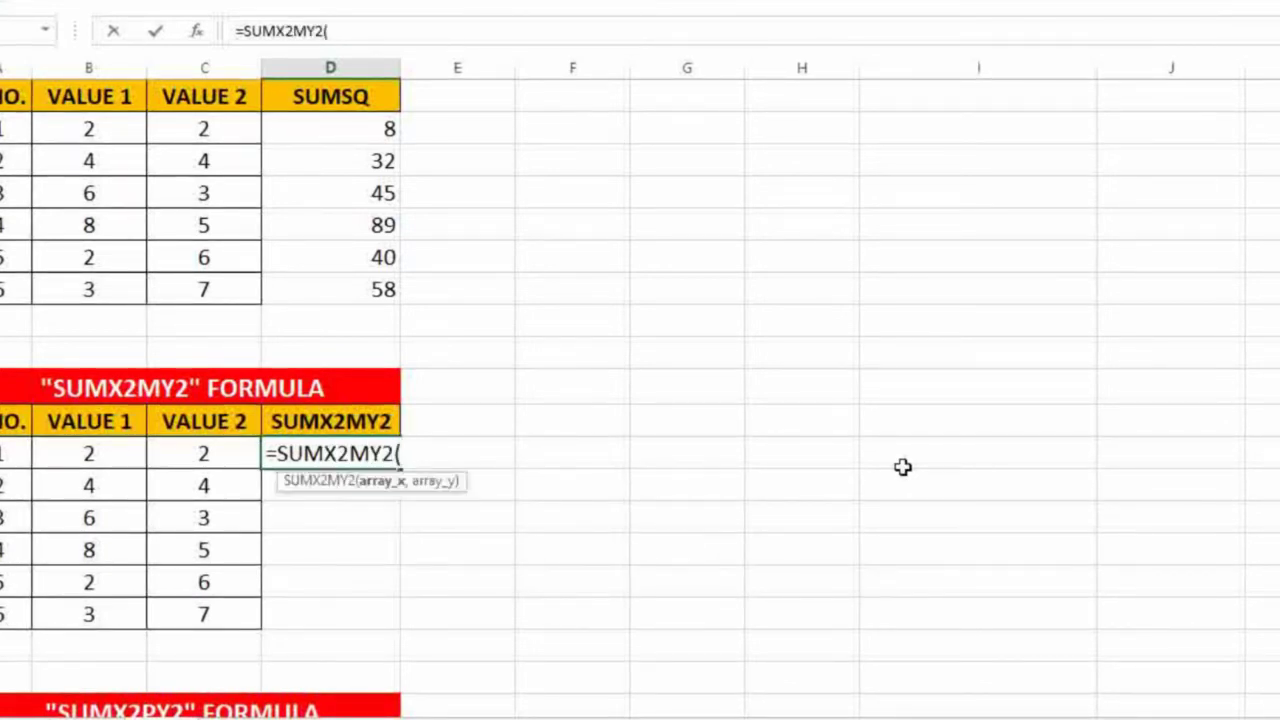
{"action": "key", "text": "Left"}
{"action": "key", "text": "Left"}
{"action": "type", "text": ","}
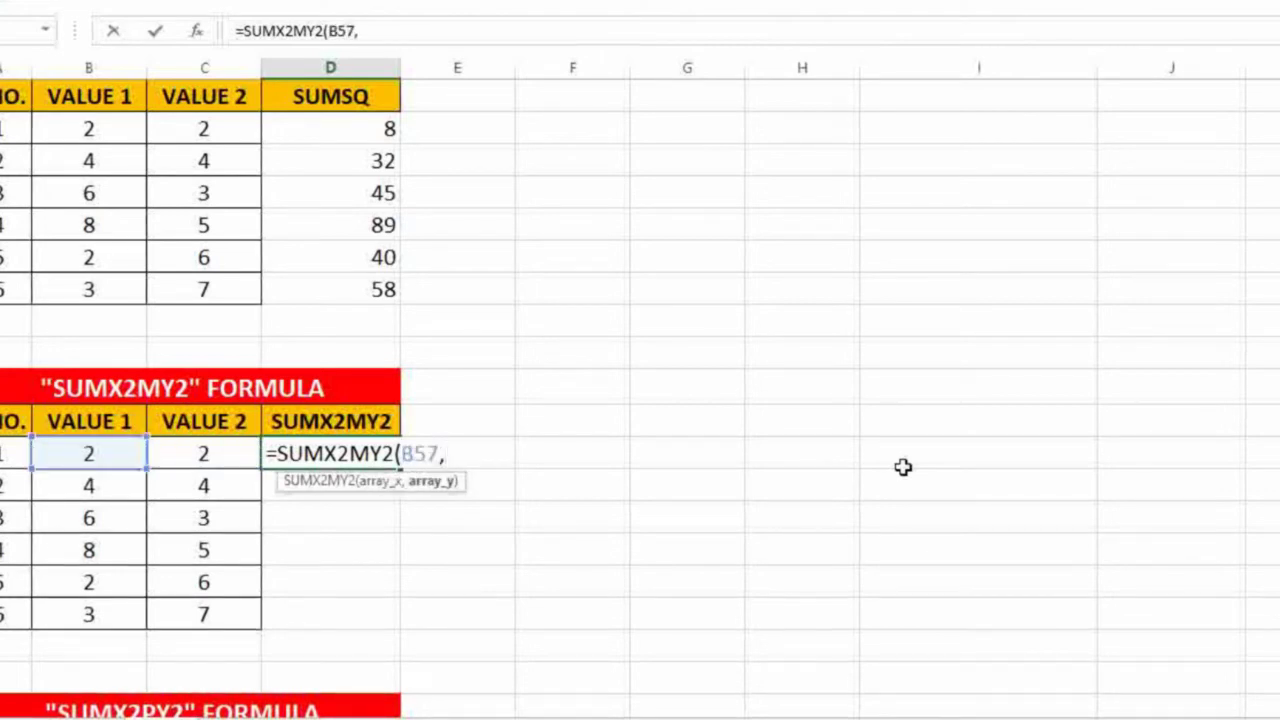
{"action": "key", "text": "Left"}
{"action": "key", "text": "Left"}
{"action": "key", "text": "Right"}
{"action": "key", "text": "Return"}
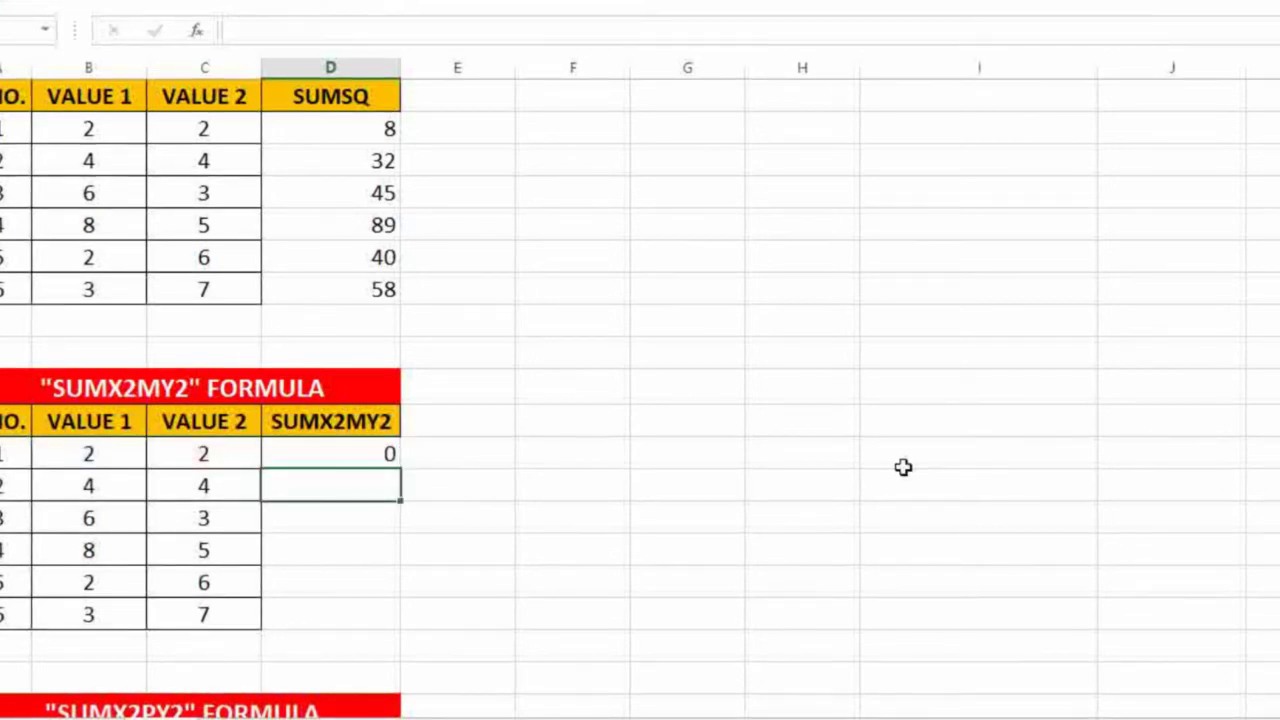
Compare VALUE 1 and VALUE 2 in the first two rows of the SUMX2MY2 table with the first row's result.
{"action": "key", "text": "Up"}
{"action": "key", "text": "Left"}
{"action": "key", "text": "Left"}
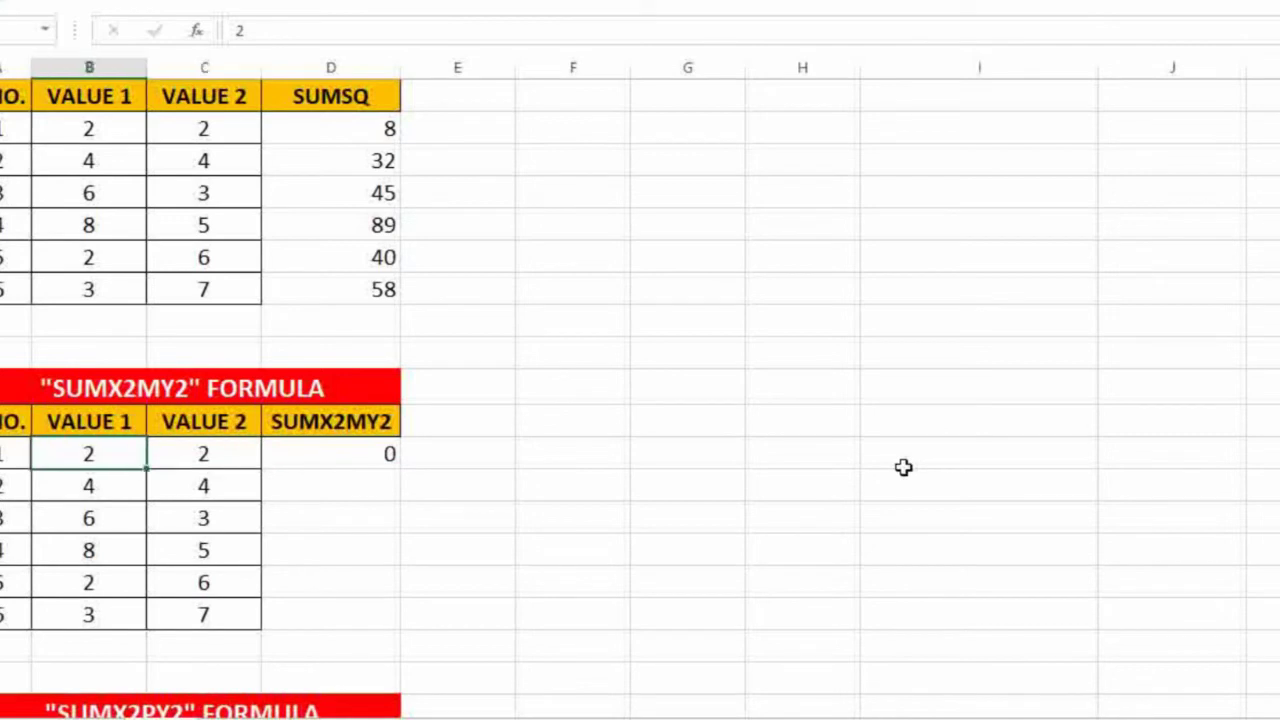
{"action": "key", "text": "shift+Right"}
{"action": "key", "text": "Down"}
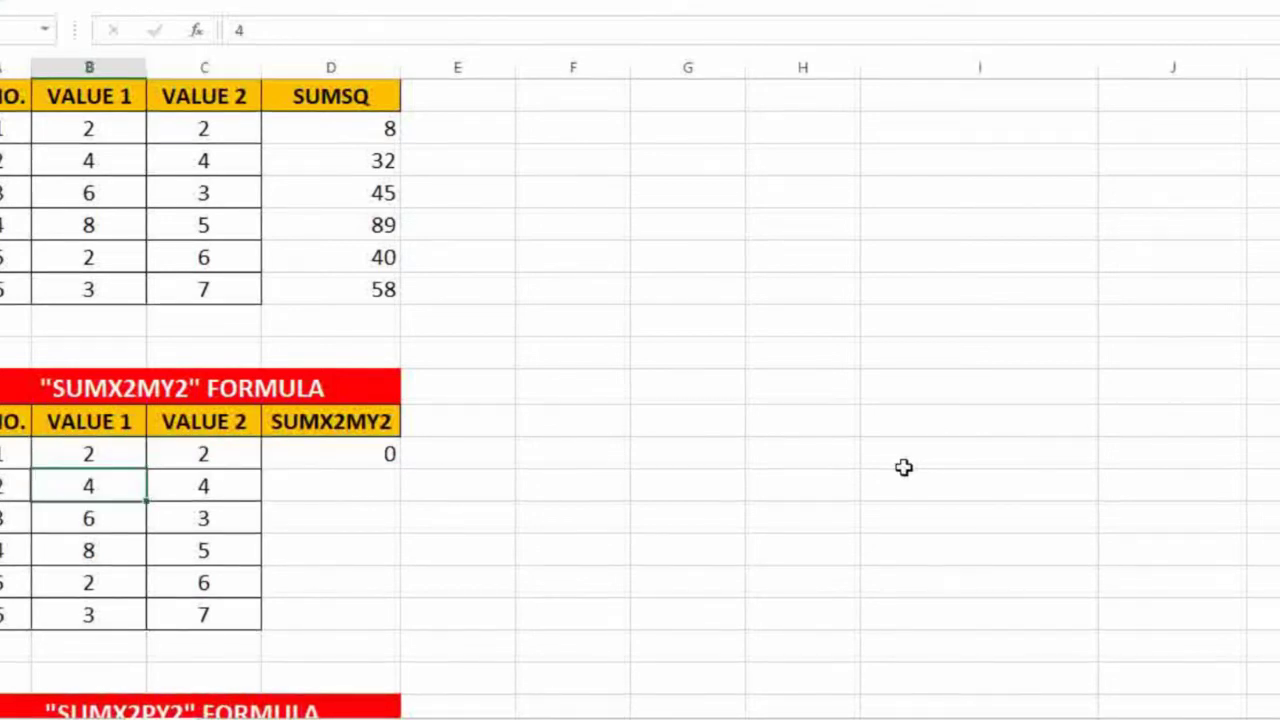
{"action": "key", "text": "Up"}
{"action": "key", "text": "shift+Right"}
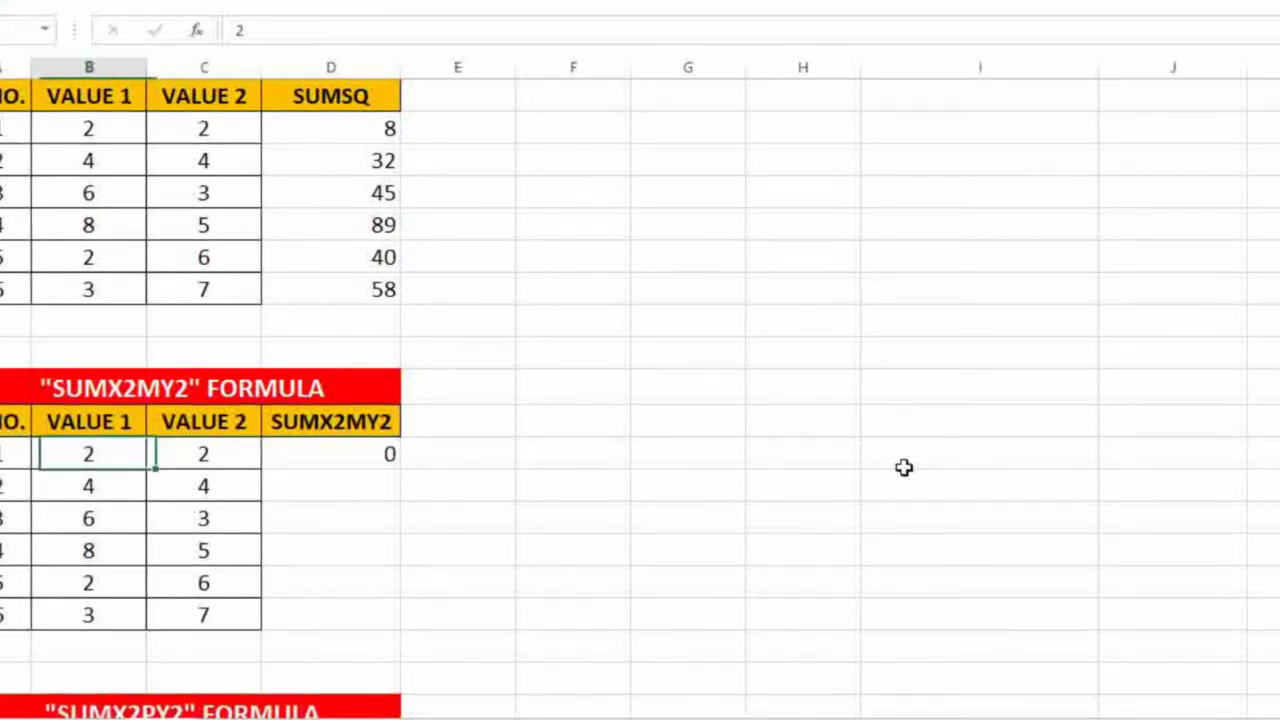
{"action": "key", "text": "shift+Left"}
{"action": "key", "text": "Right"}
{"action": "key", "text": "Down"}
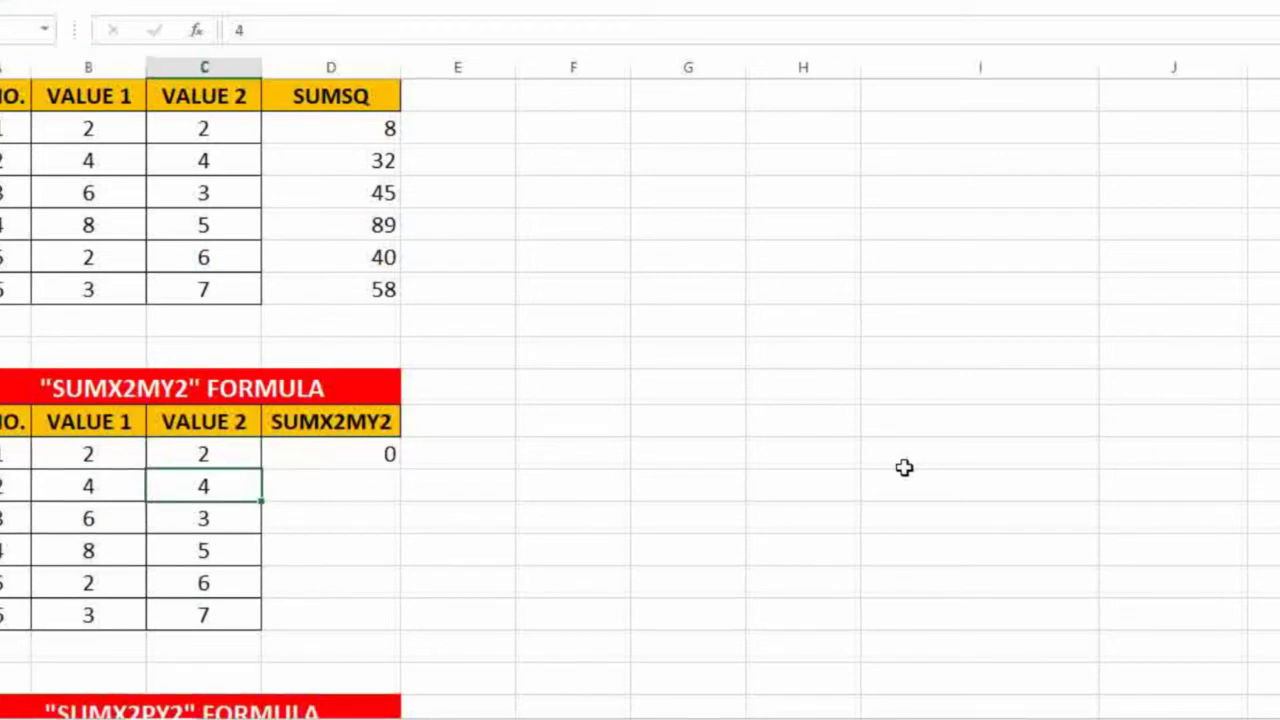
{"action": "key", "text": "Left"}
Fill the SUMX2MY2 formula down into the second row and change that row's VALUE 2 to 5.
{"action": "key", "text": "Right"}
{"action": "key", "text": "ctrl+d"}
{"action": "key", "text": "Left"}
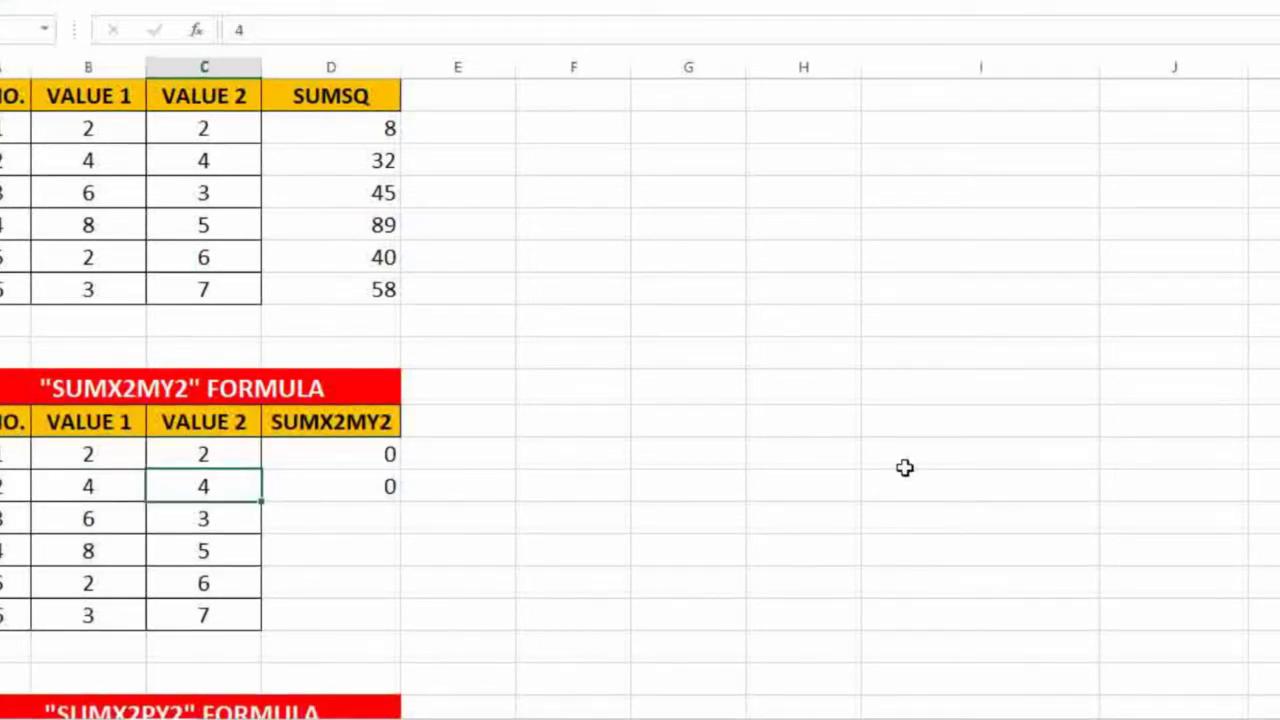
{"action": "type", "text": "5"}
{"action": "key", "text": "Right"}
{"action": "key", "text": "Left"}
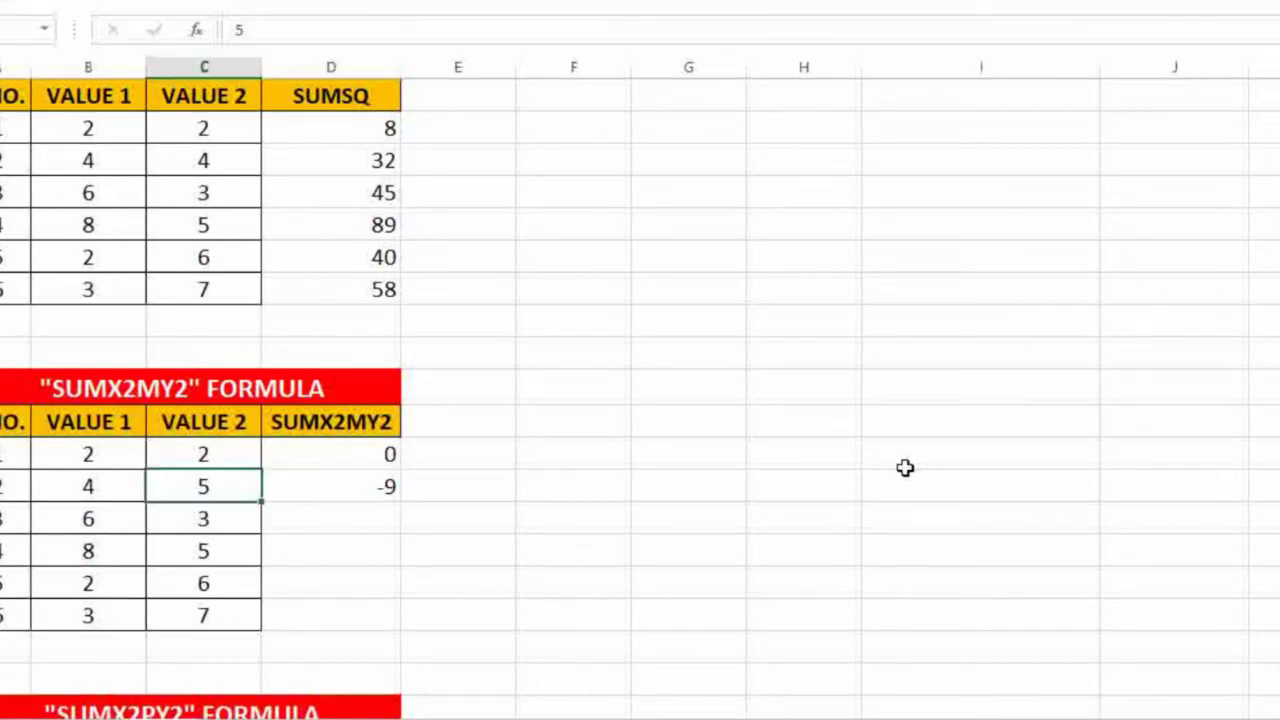
Check the second row's inputs and fill its SUMX2MY2 formula down through the sixth row of the table.
{"action": "key", "text": "Left"}
{"action": "key", "text": "Right"}
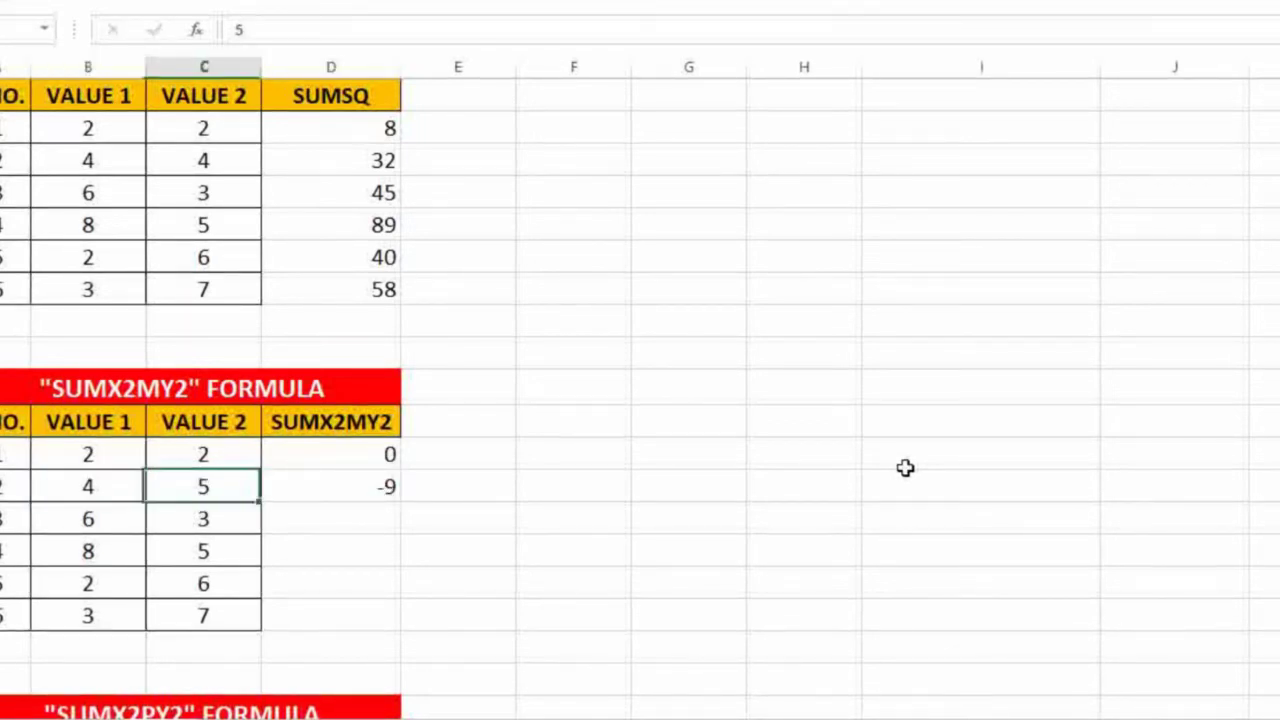
{"action": "key", "text": "Left"}
{"action": "key", "text": "Right"}
{"action": "key", "text": "Right"}
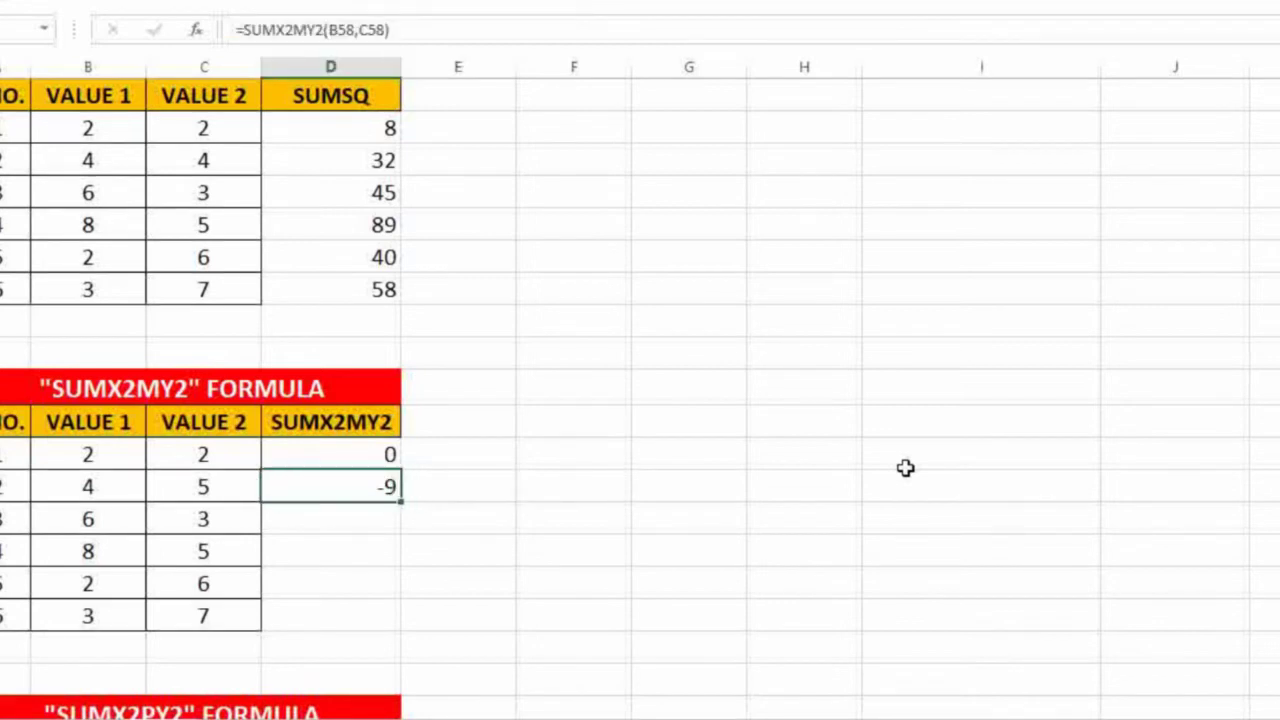
{"action": "key", "text": "shift+Down"}
{"action": "key", "text": "shift+Down"}
{"action": "key", "text": "shift+Down"}
{"action": "key", "text": "shift+Down"}
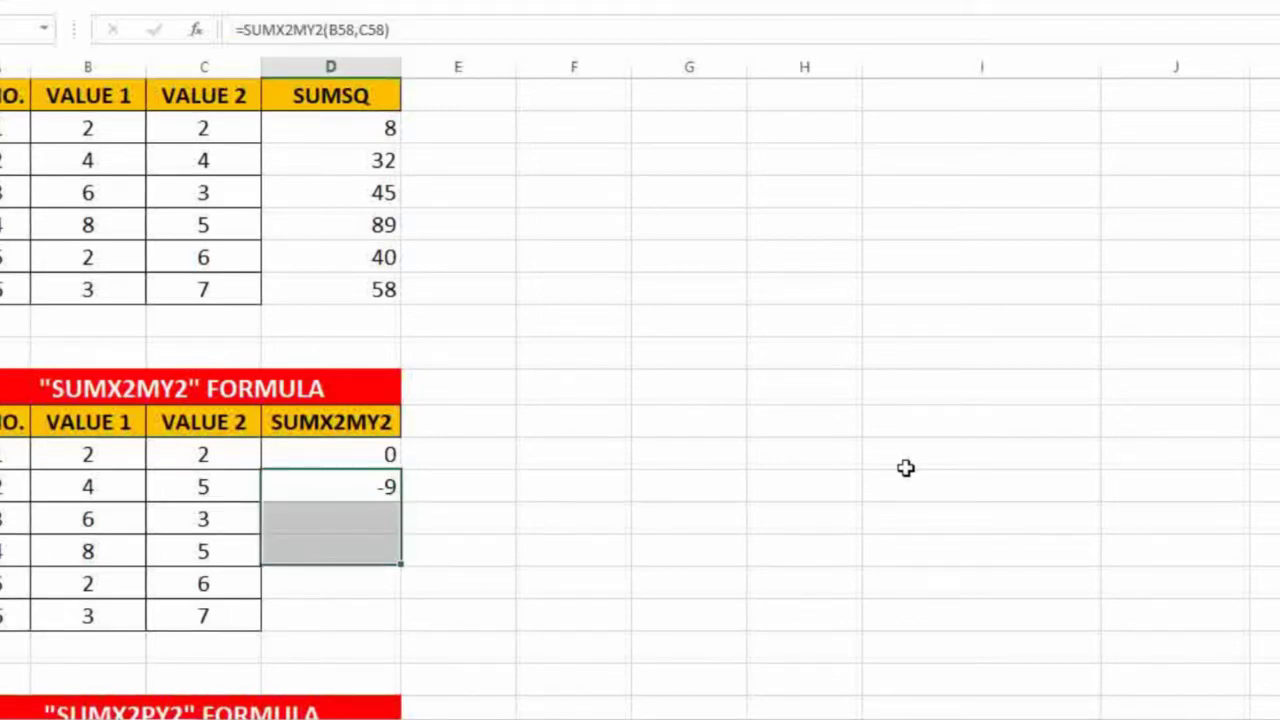
{"action": "key", "text": "ctrl+v"}
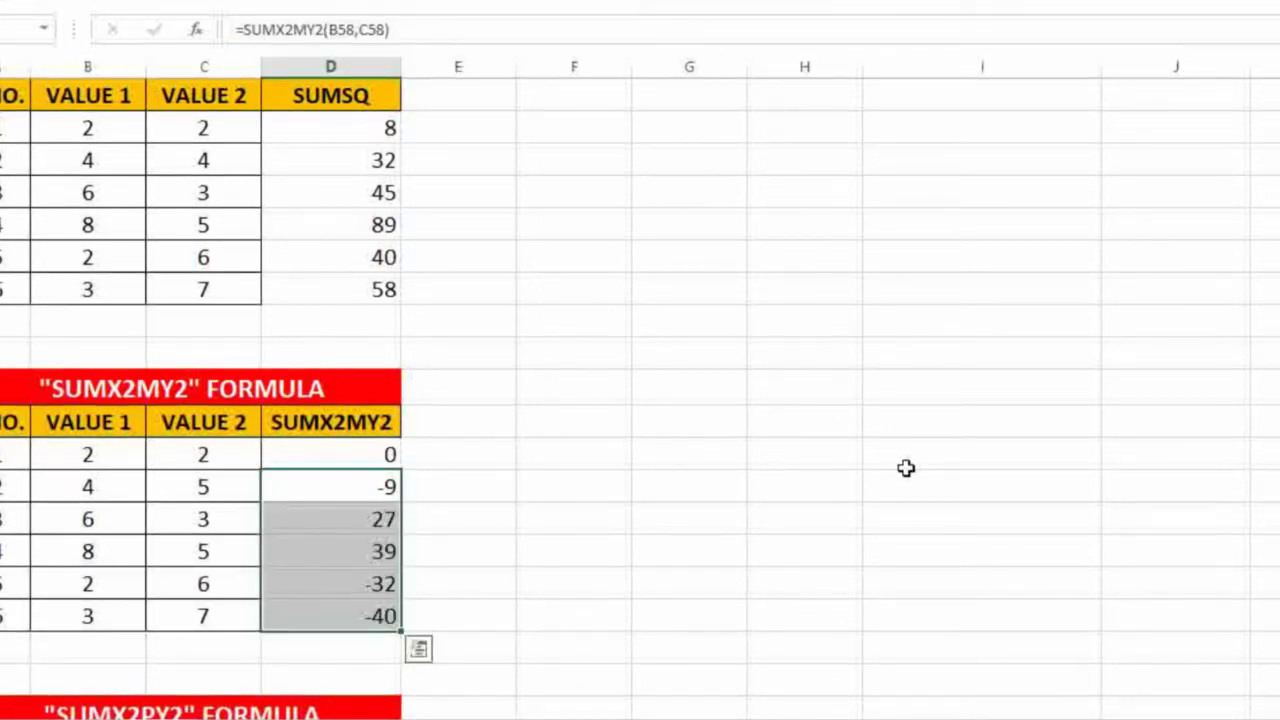
Review the filled SUMX2MY2 results and compare the first row's result with its two values.
{"action": "key", "text": "Down"}
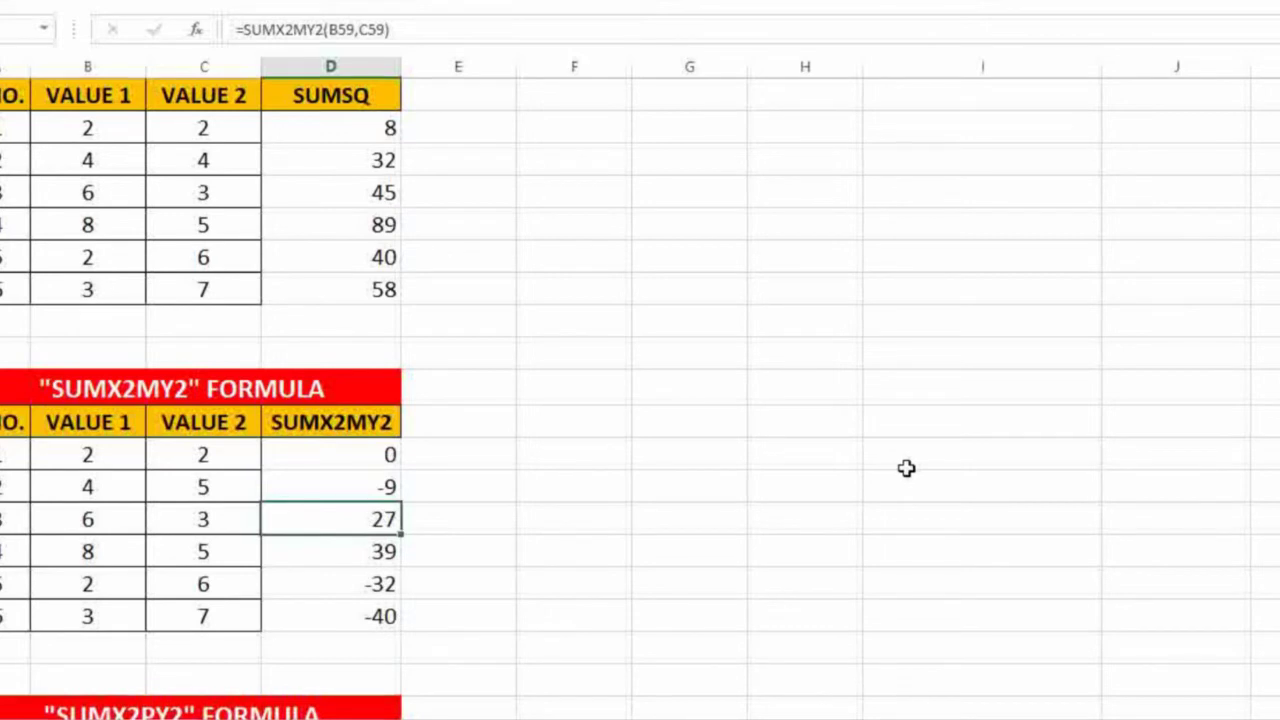
{"action": "key", "text": "Down"}
{"action": "key", "text": "Down"}
{"action": "key", "text": "Up"}
{"action": "key", "text": "Up"}
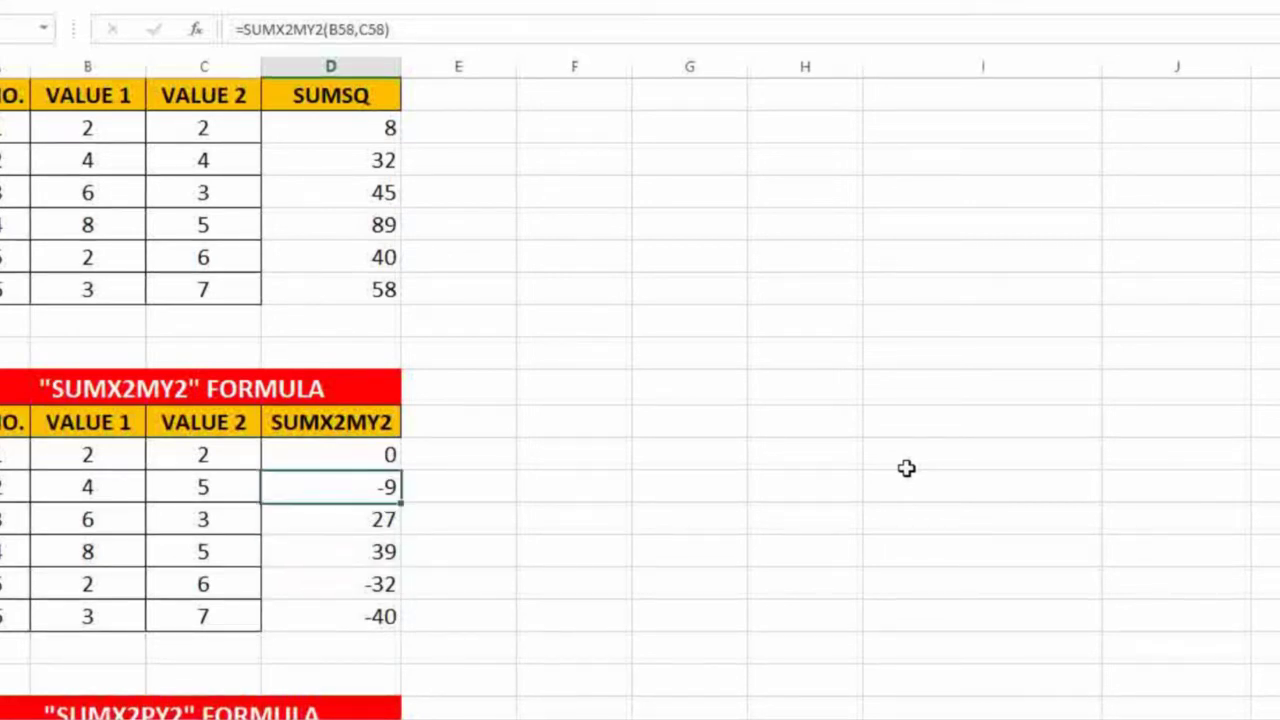
{"action": "key", "text": "Up"}
{"action": "key", "text": "Left"}
{"action": "key", "text": "Left"}
{"action": "key", "text": "Right"}
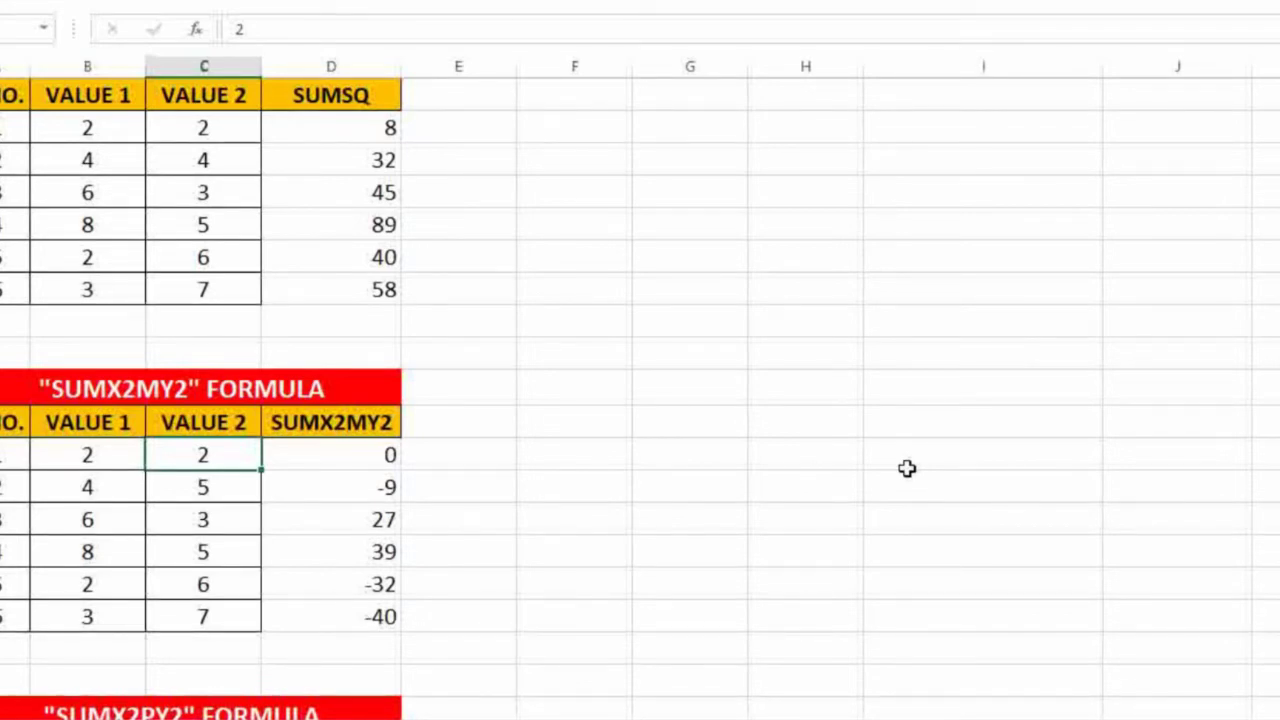
Rename the SUMX2MY2 table's VALUE 1 and VALUE 2 headers to VALUE X2 and VALUE Y2.
{"action": "key", "text": "Up"}
{"action": "key", "text": "Left"}
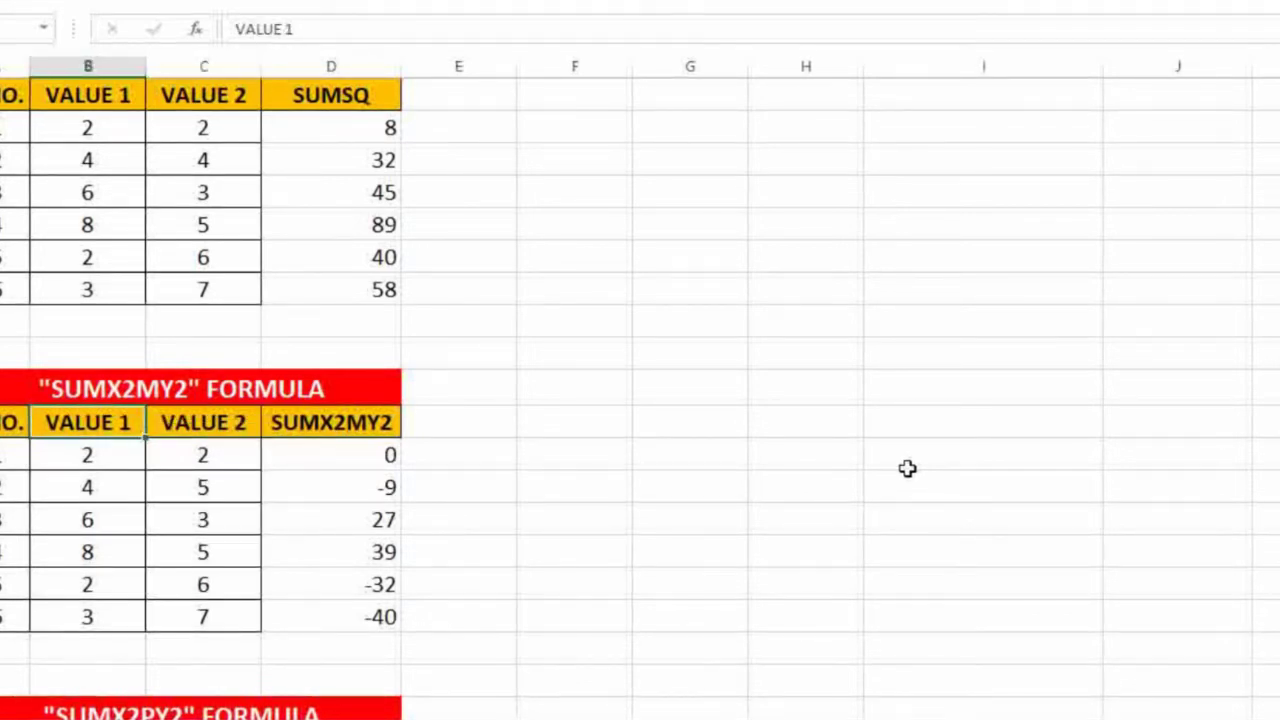
{"action": "key", "text": "F2"}
{"action": "key", "text": "BackSpace"}
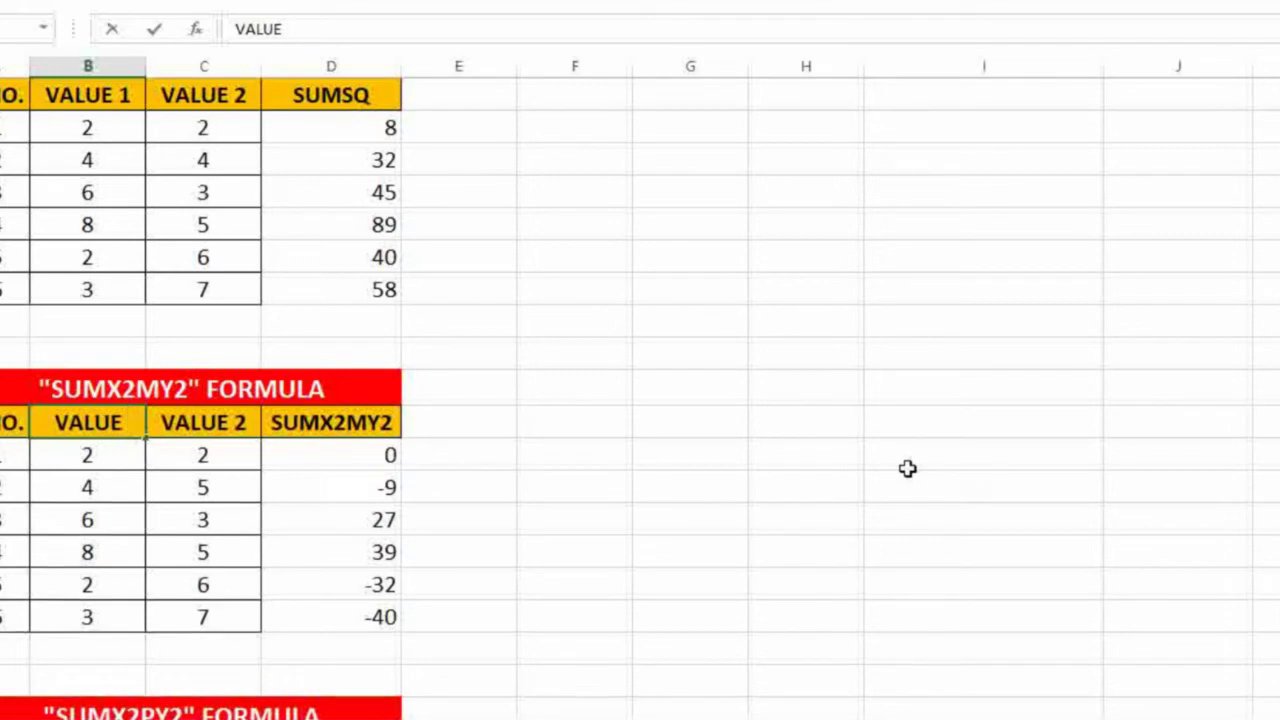
{"action": "type", "text": "X"}
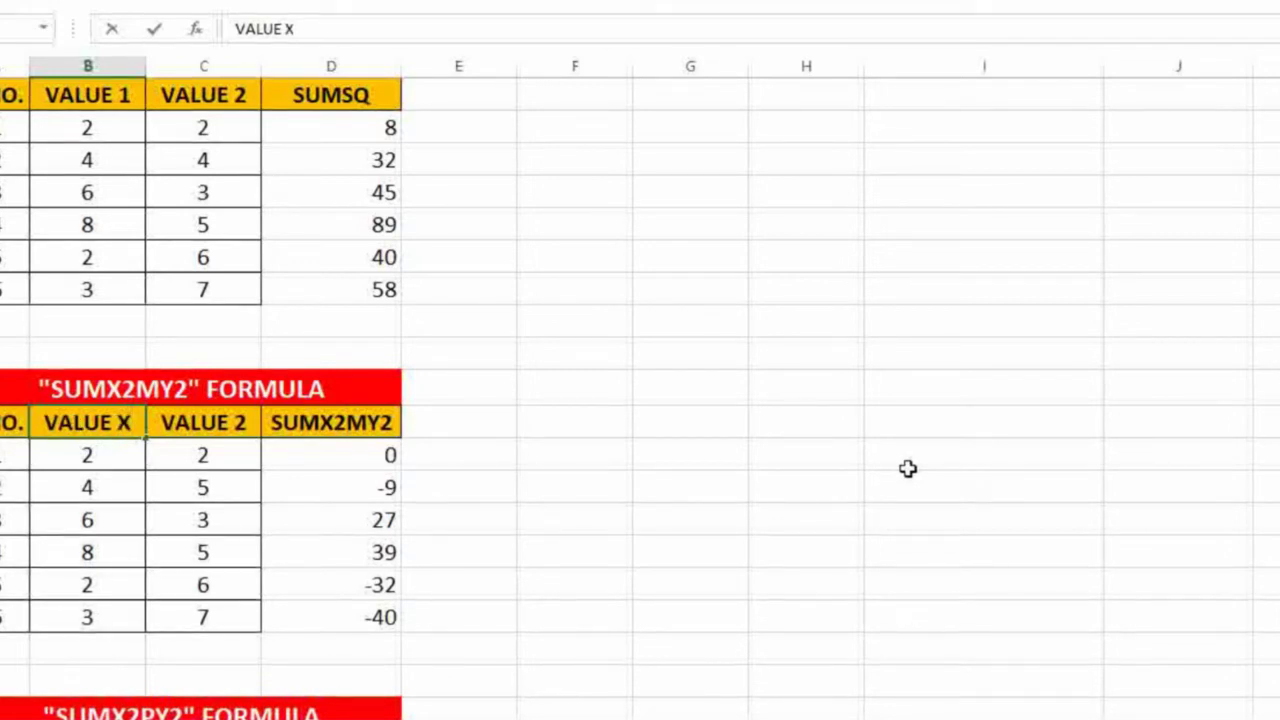
{"action": "type", "text": "2"}
{"action": "key", "text": "Tab"}
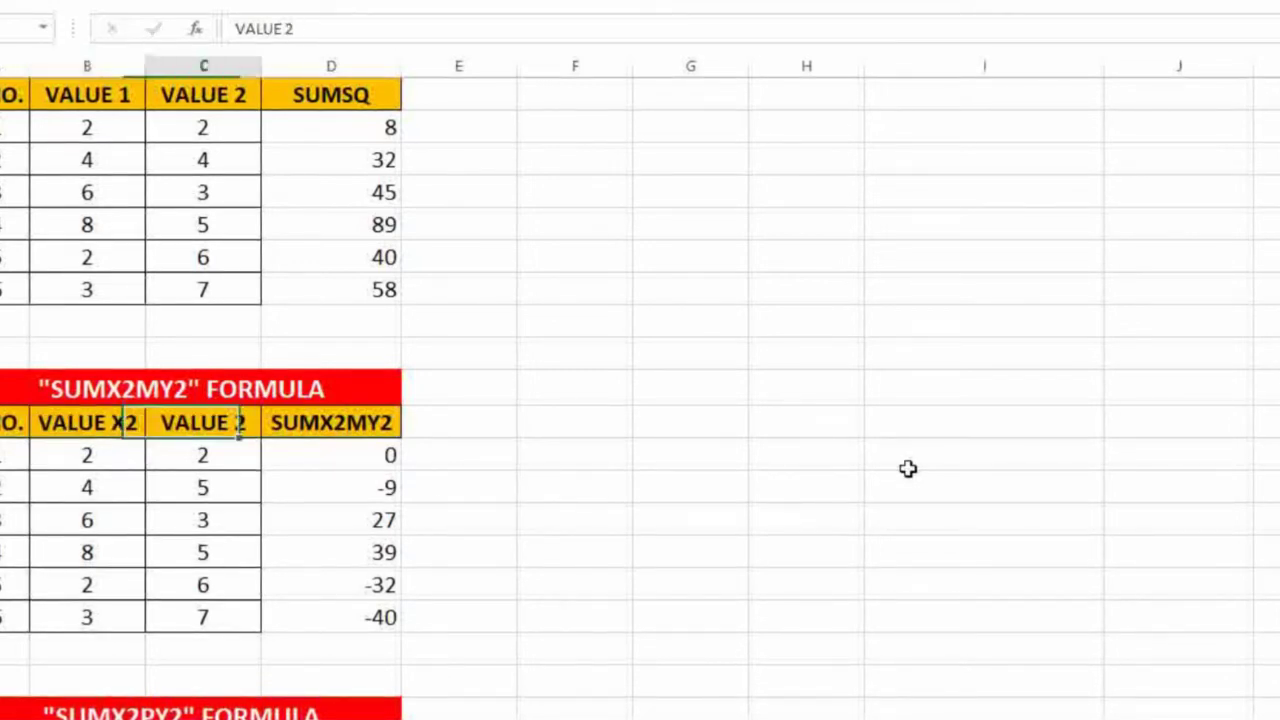
{"action": "key", "text": "F2"}
{"action": "key", "text": "Left"}
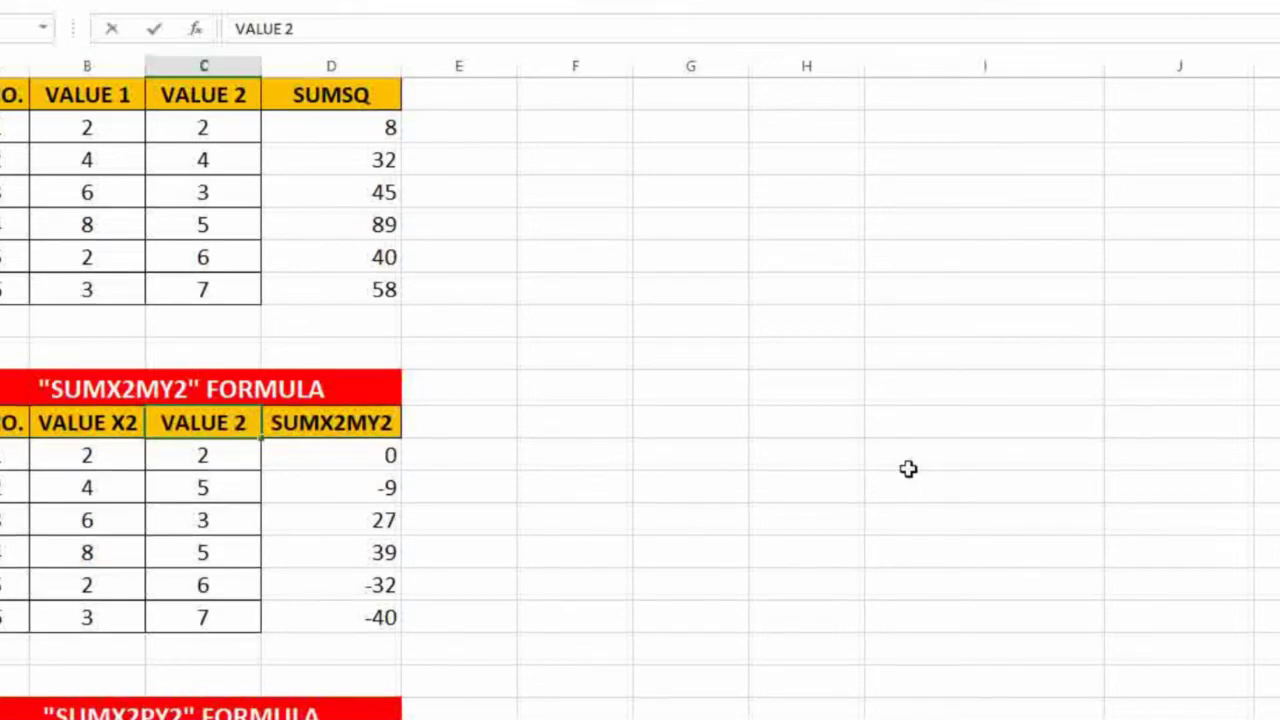
{"action": "type", "text": "Y"}
{"action": "key", "text": "ctrl+Return"}
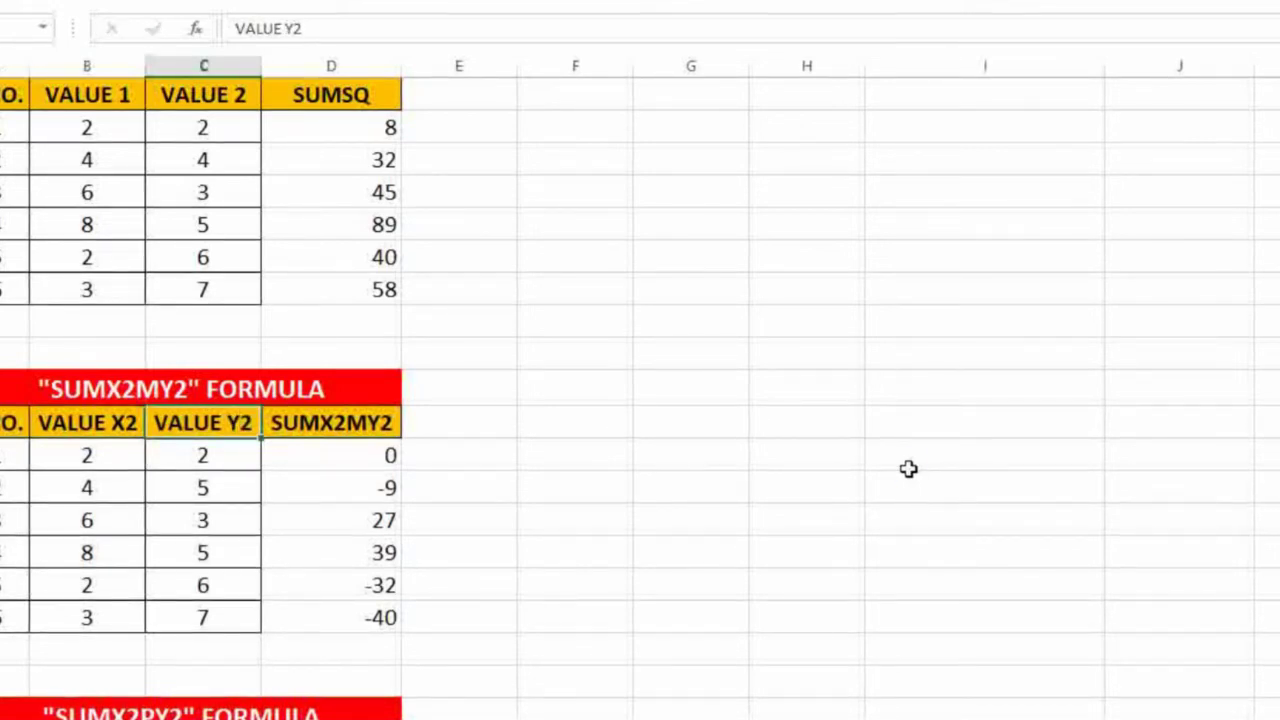
Compare the first row's VALUE X2 and VALUE Y2 entries with its SUMX2MY2 formula.
{"action": "key", "text": "Return"}
{"action": "key", "text": "Right"}
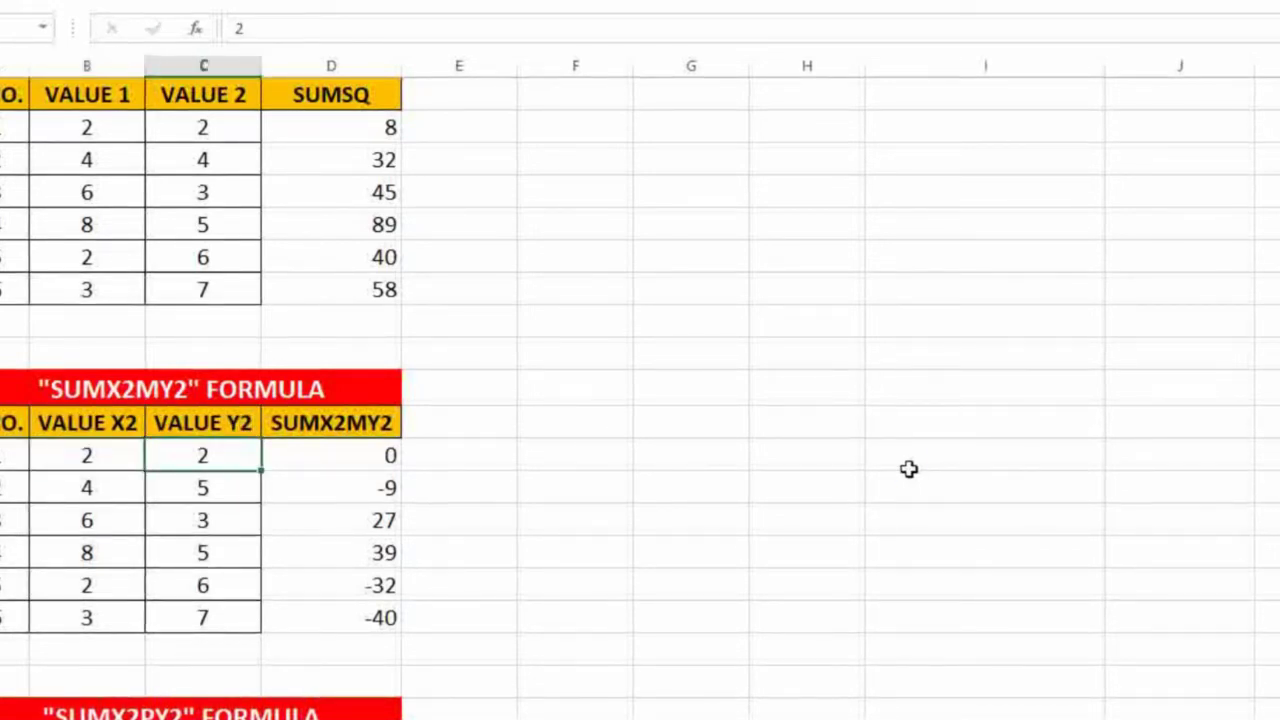
{"action": "key", "text": "Left"}
{"action": "key", "text": "Right"}
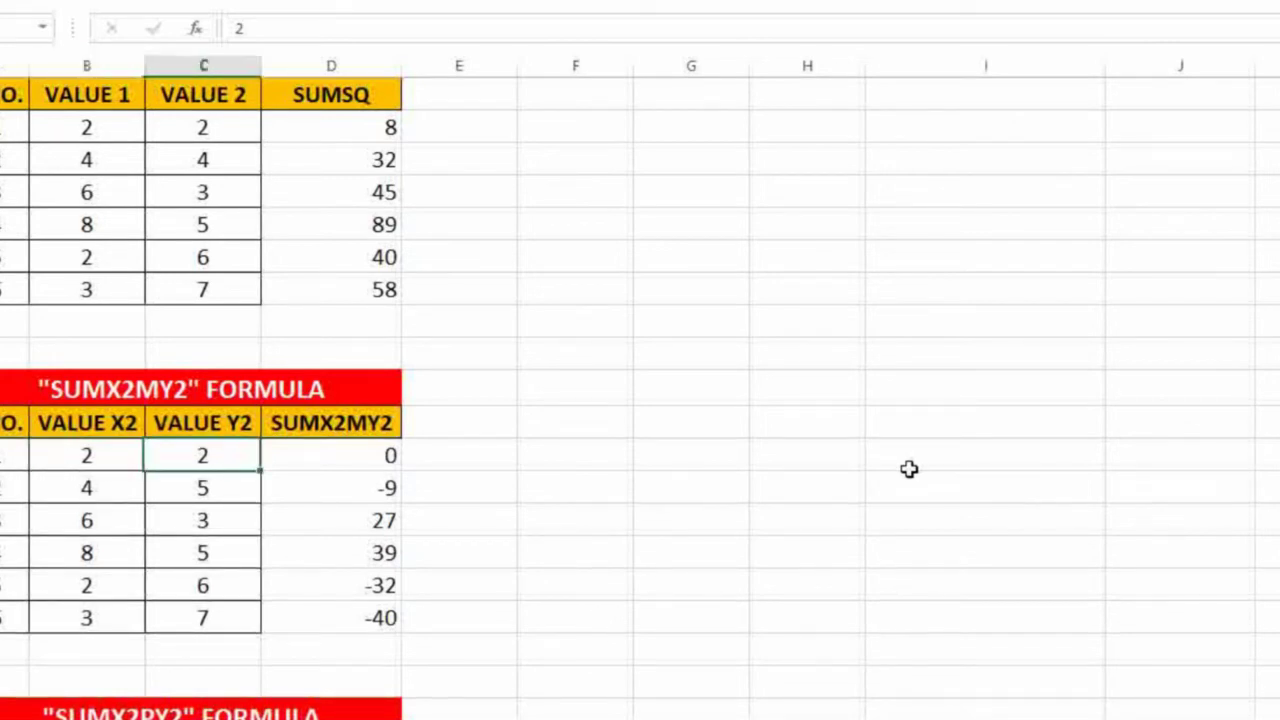
{"action": "key", "text": "Left"}
{"action": "key", "text": "Right"}
{"action": "key", "text": "Left"}
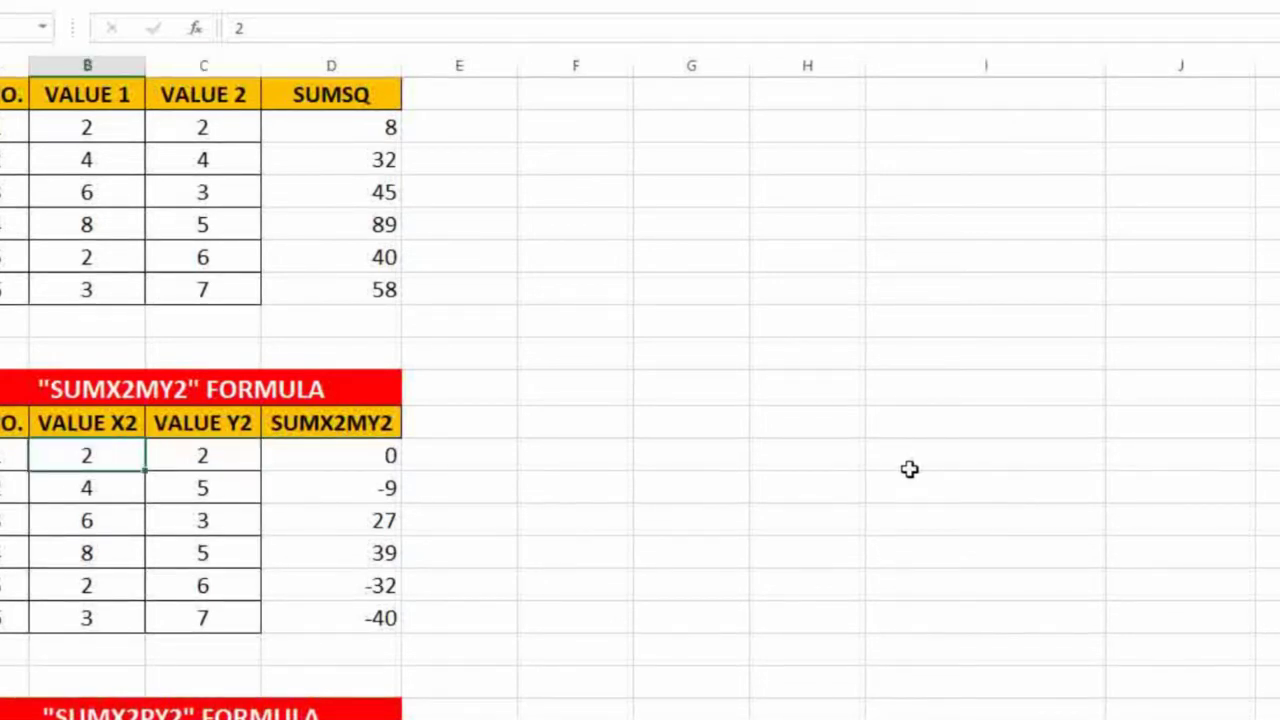
{"action": "key", "text": "Right"}
{"action": "key", "text": "Right"}
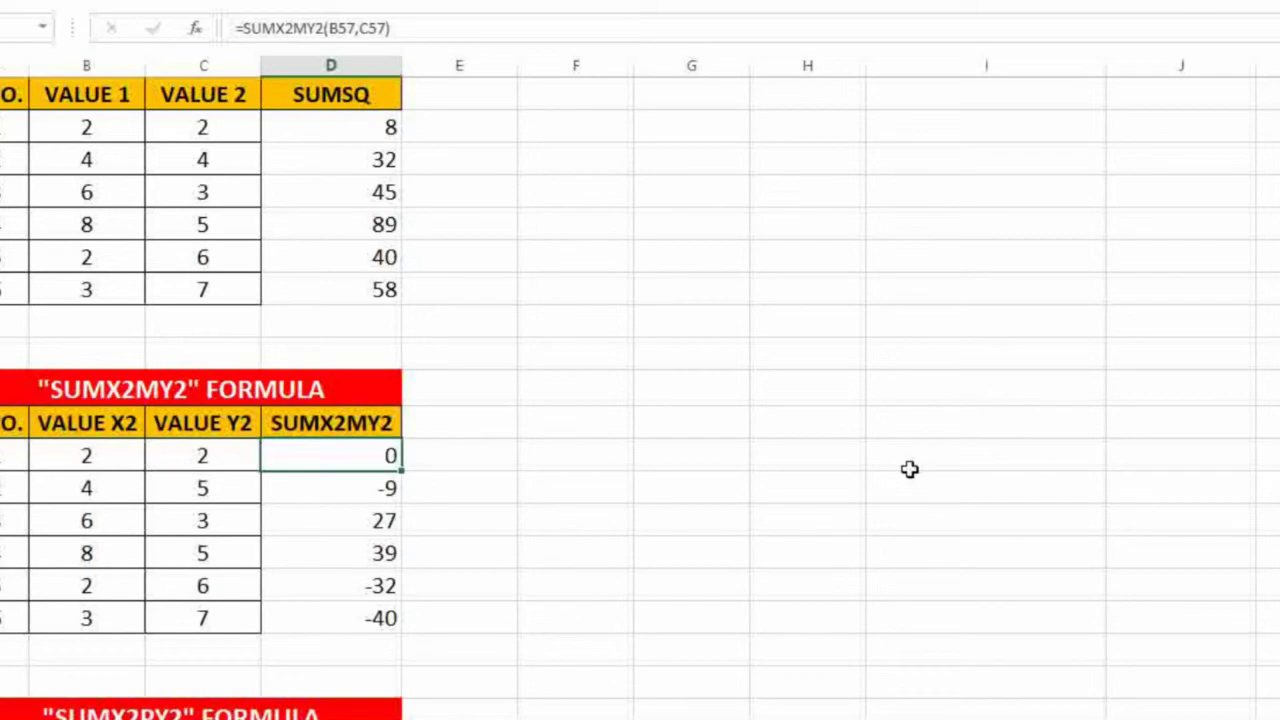
Look over the rest of the SUMX2MY2 results and the SUMX2PY2 table below them.
{"action": "key", "text": "Down"}
{"action": "key", "text": "Down"}
{"action": "key", "text": "Down"}
{"action": "key", "text": "Down"}
{"action": "key", "text": "Down"}
{"action": "key", "text": "Down"}
{"action": "key", "text": "Down"}
{"action": "key", "text": "Down"}
{"action": "key", "text": "Down"}
{"action": "key", "text": "Down"}
{"action": "key", "text": "Down"}
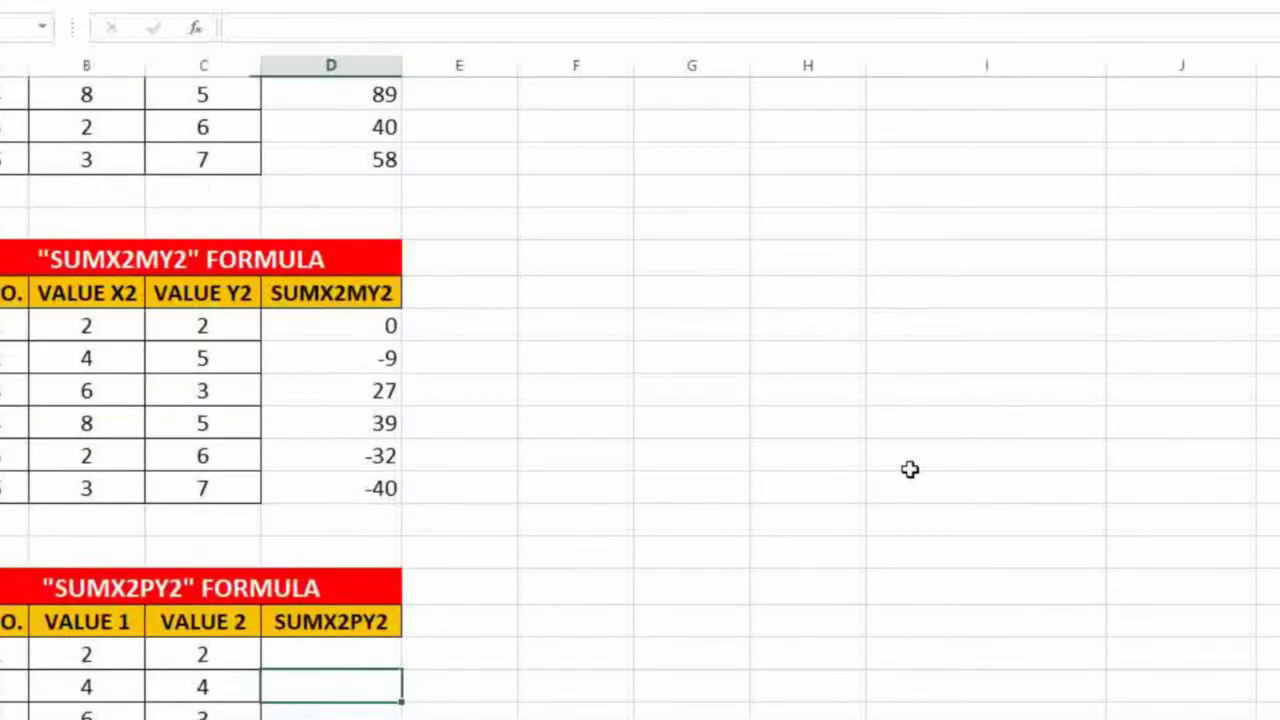
{"action": "key", "text": "Down"}
{"action": "key", "text": "Down"}
{"action": "key", "text": "Down"}
{"action": "key", "text": "Down"}
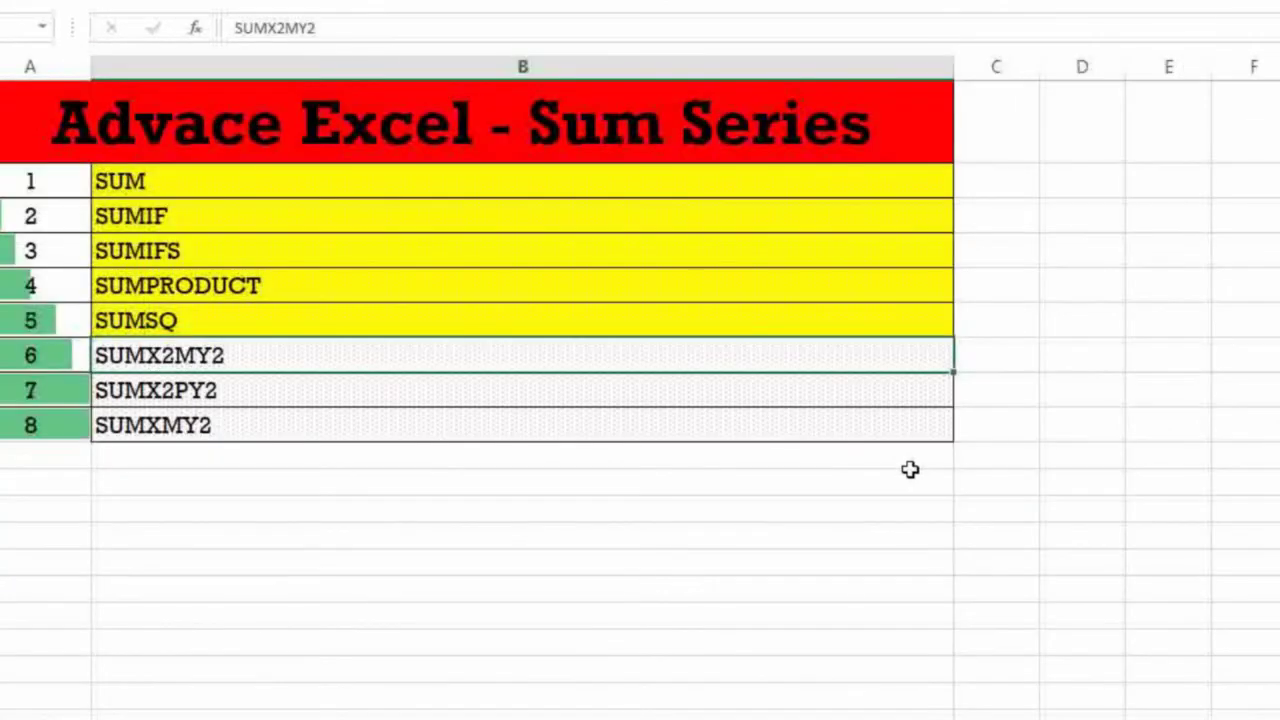
Highlight the SUMX2MY2 entry in the Sheet1 function list with yellow fill.
{"action": "key", "text": "Down"}
{"action": "key", "text": "Up"}
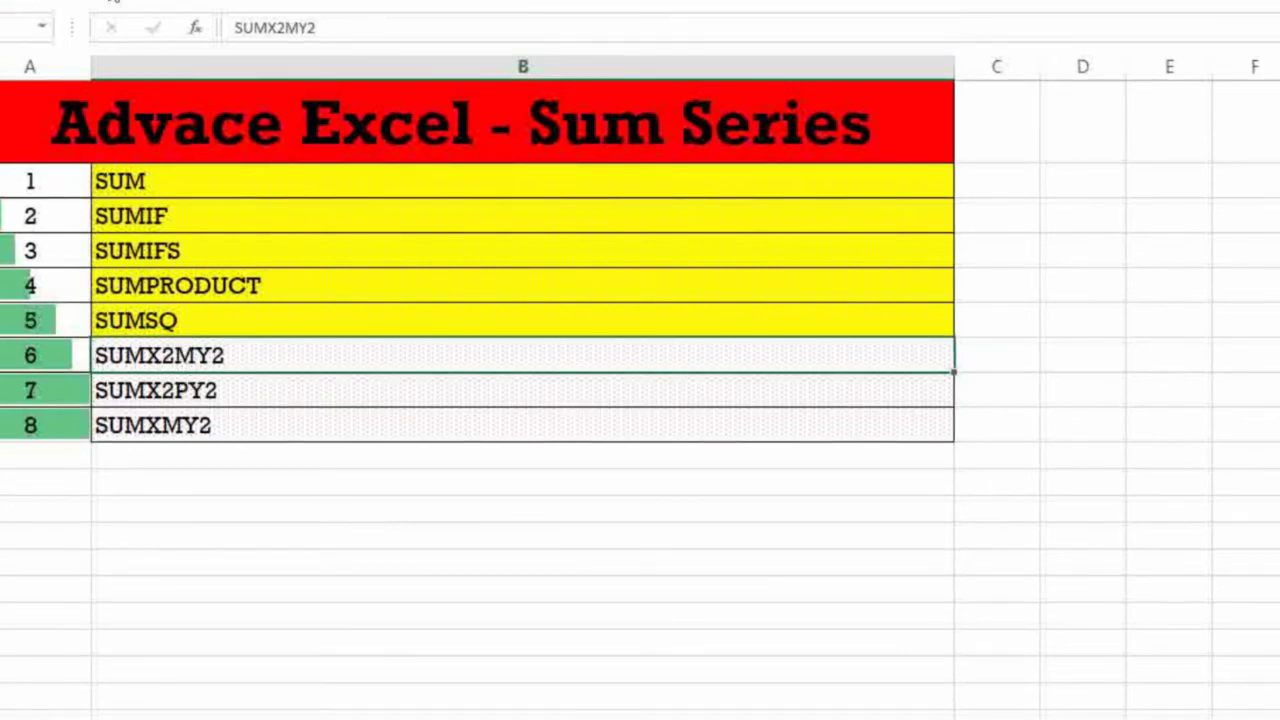
{"action": "left_click", "coordinate": [46, 2]}
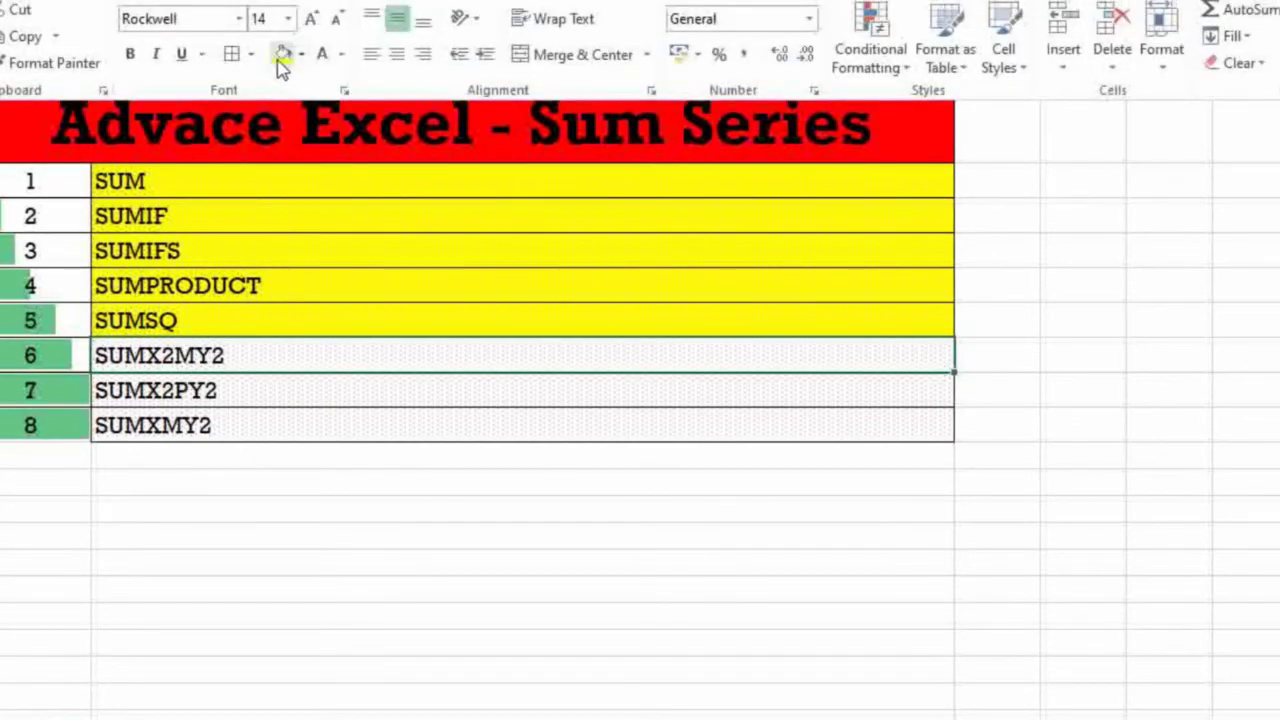
{"action": "left_click", "coordinate": [282, 54]}
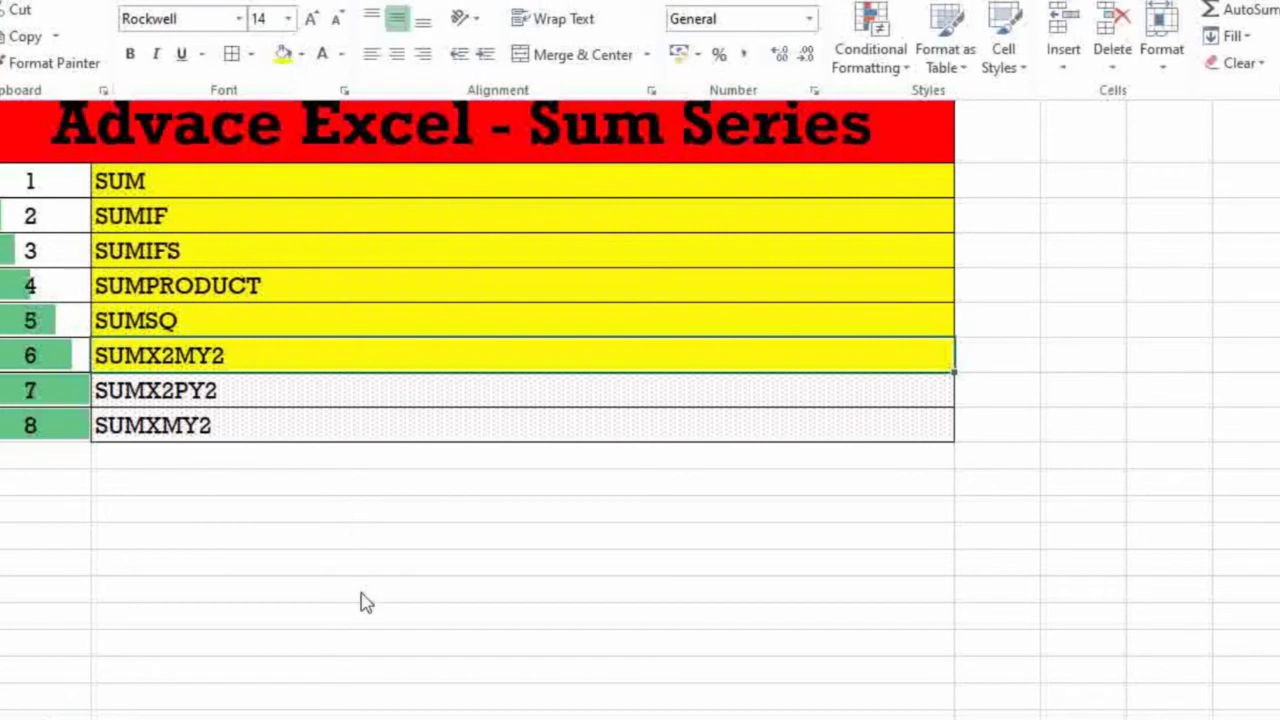
Select SUMX2PY2 in the function list, and go to the first empty result cell of the SUMX2PY2 table on Sheet2.
{"action": "left_click", "coordinate": [218, 398]}
{"action": "left_click", "coordinate": [219, 396]}
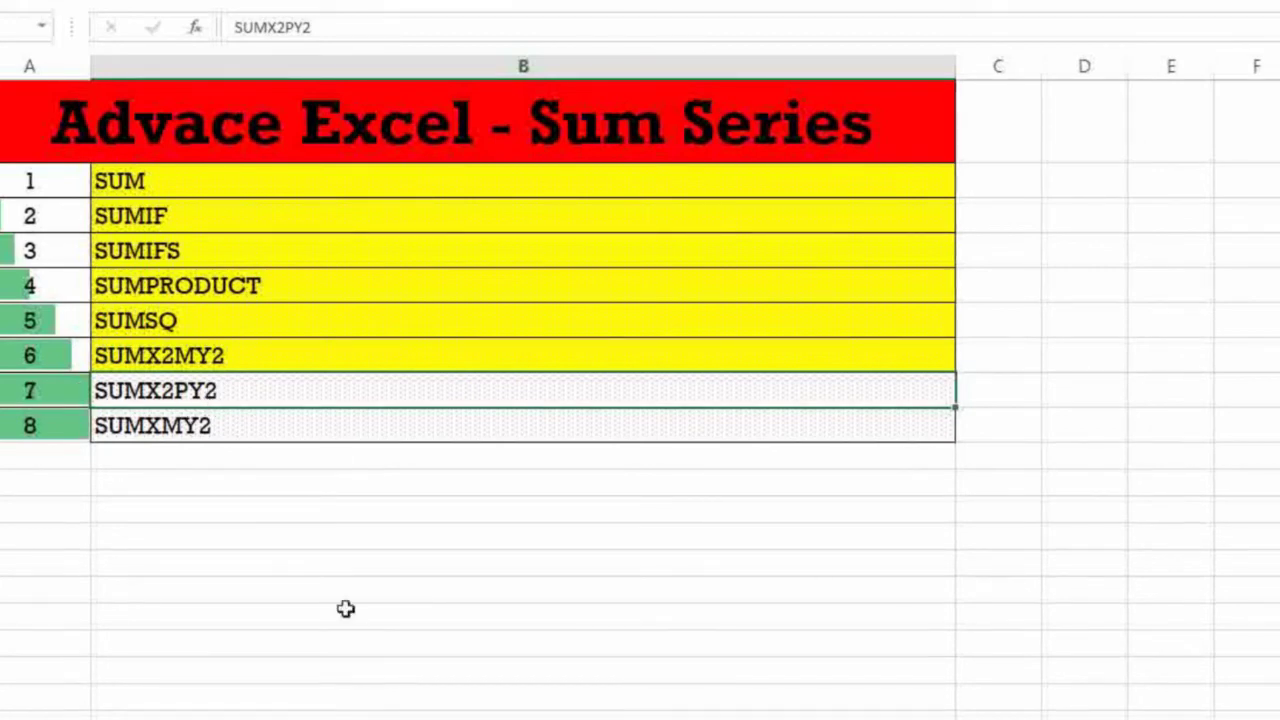
{"action": "left_click", "coordinate": [790, 718]}
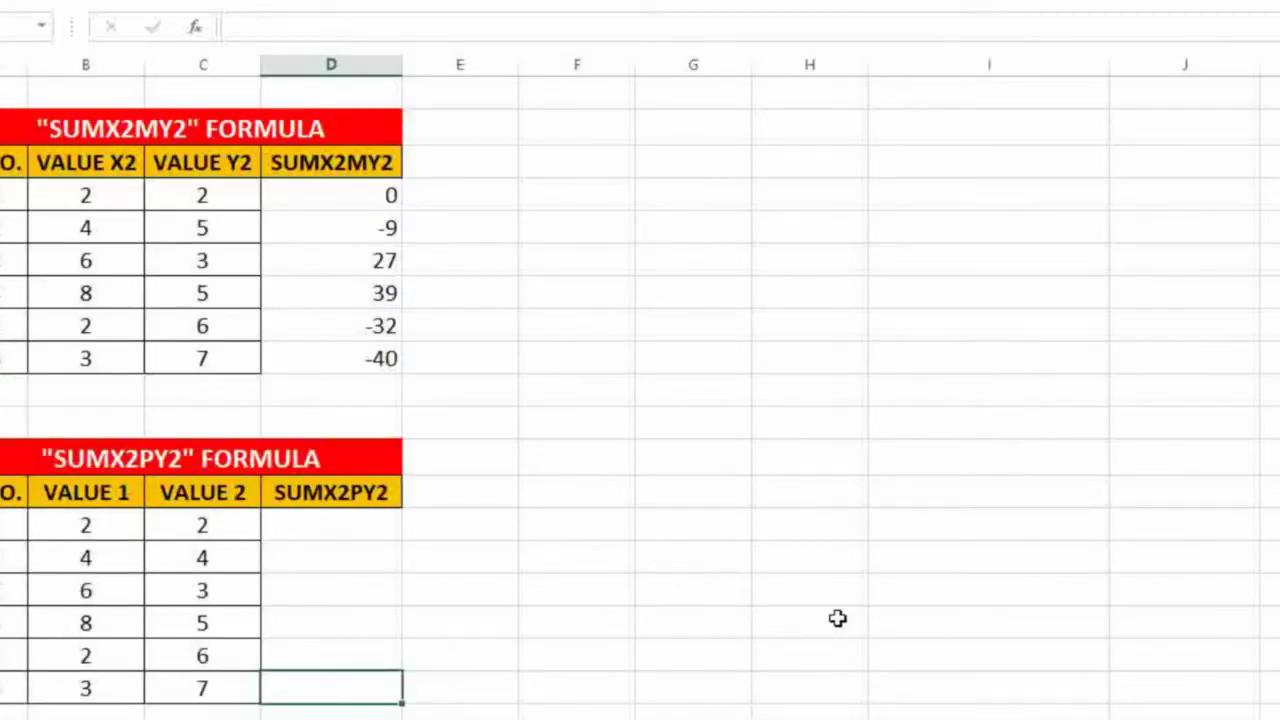
{"action": "scroll", "coordinate": [838, 618], "scroll_direction": "down", "scroll_amount": 1}
{"action": "left_click", "coordinate": [326, 429]}
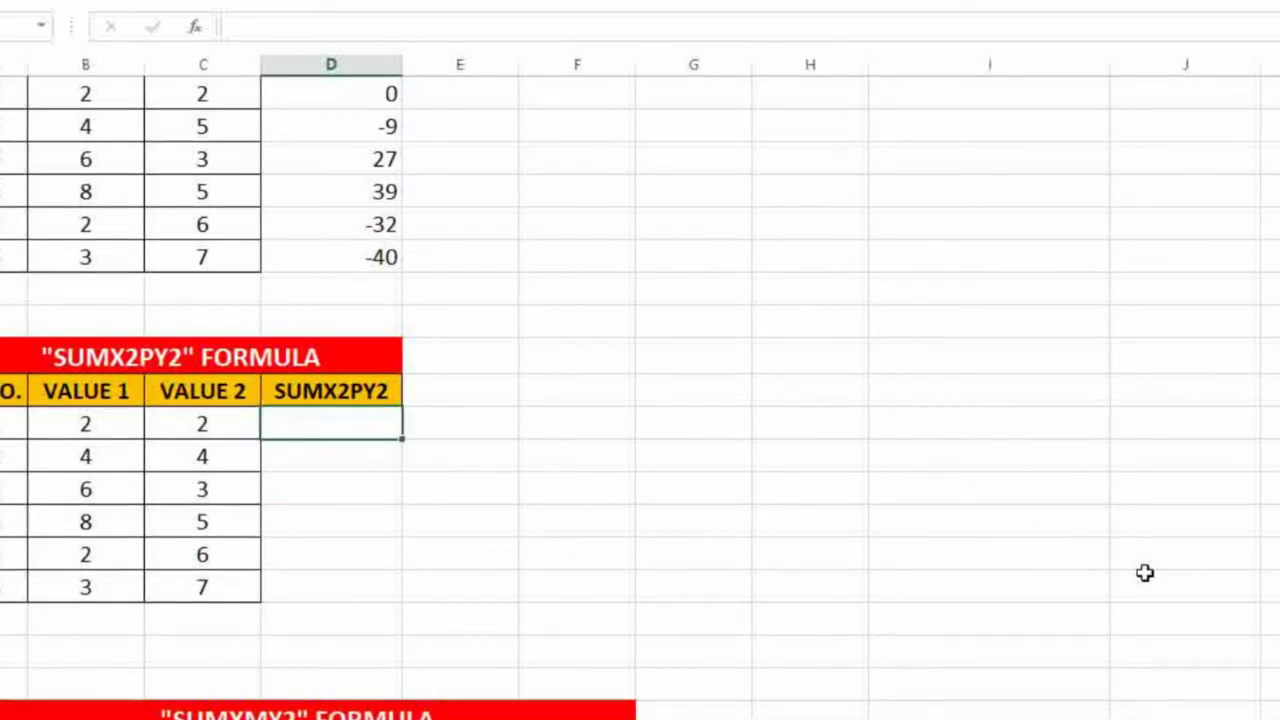
{"action": "type", "text": "=SUM"}
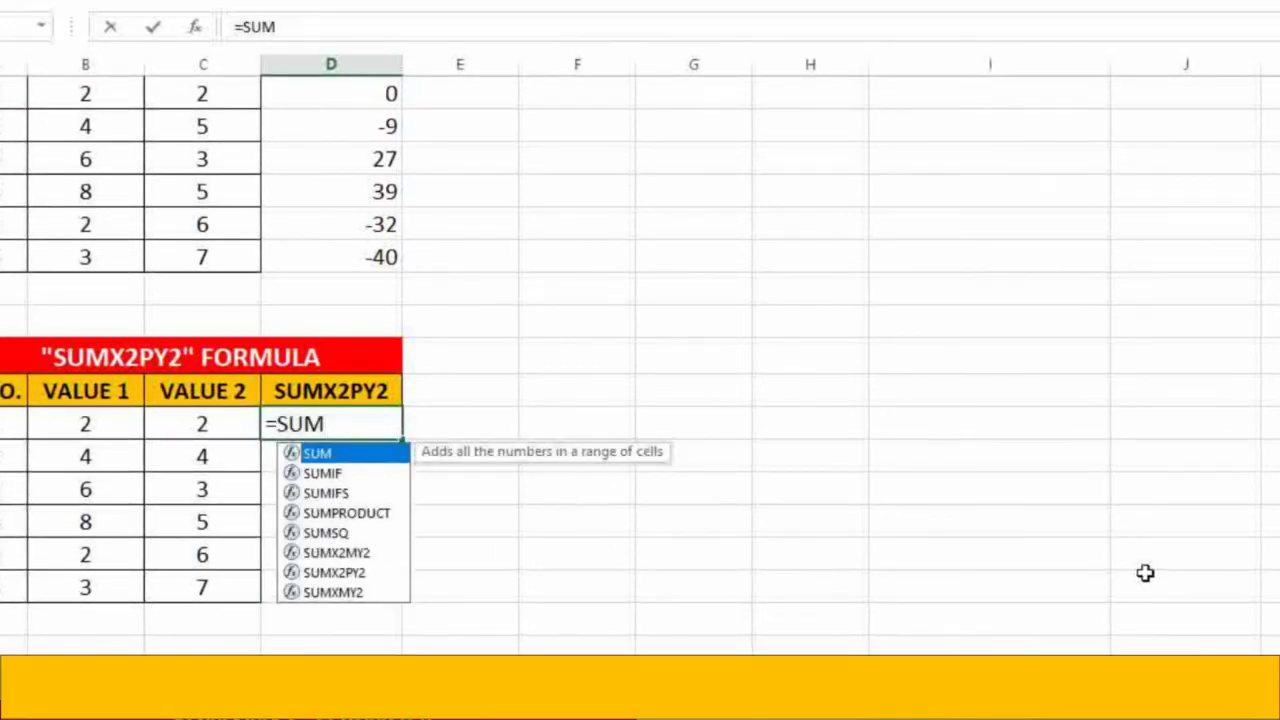
{"action": "type", "text": "("}
{"action": "key", "text": "BackSpace"}
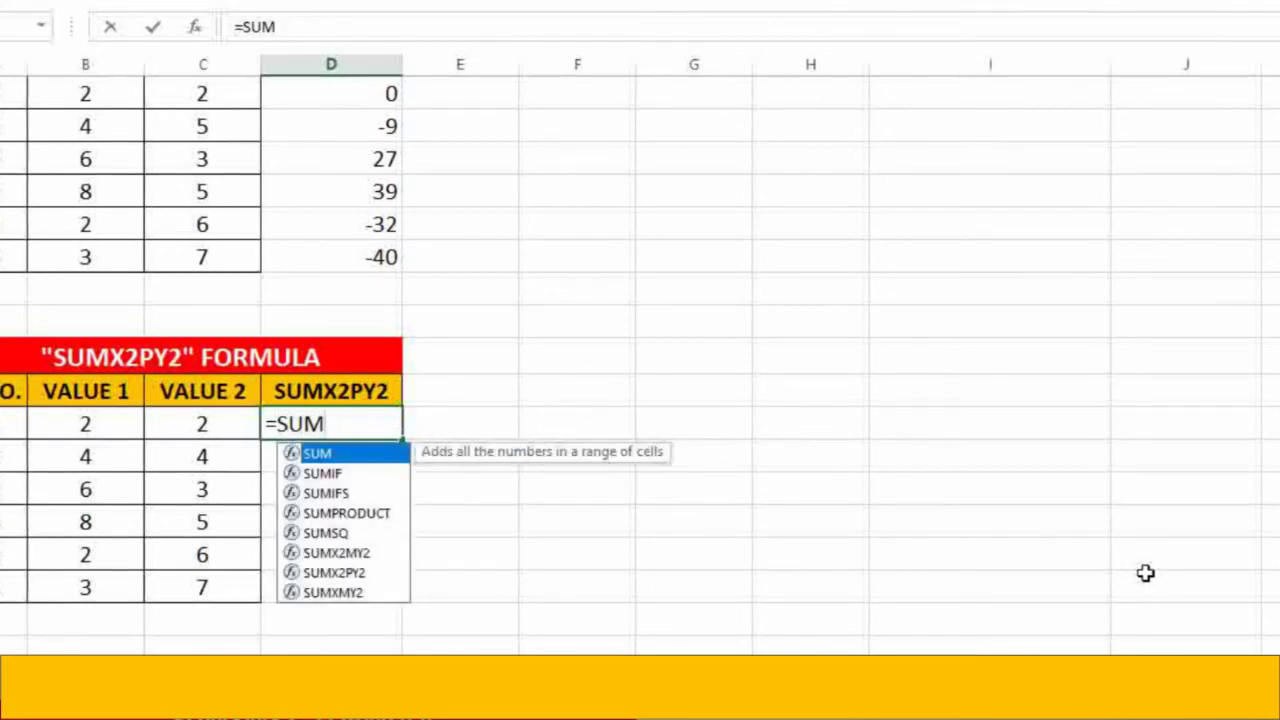
{"action": "key", "text": "Down"}
{"action": "key", "text": "Down"}
{"action": "key", "text": "Down"}
{"action": "key", "text": "Down"}
{"action": "key", "text": "Down"}
{"action": "key", "text": "Down"}
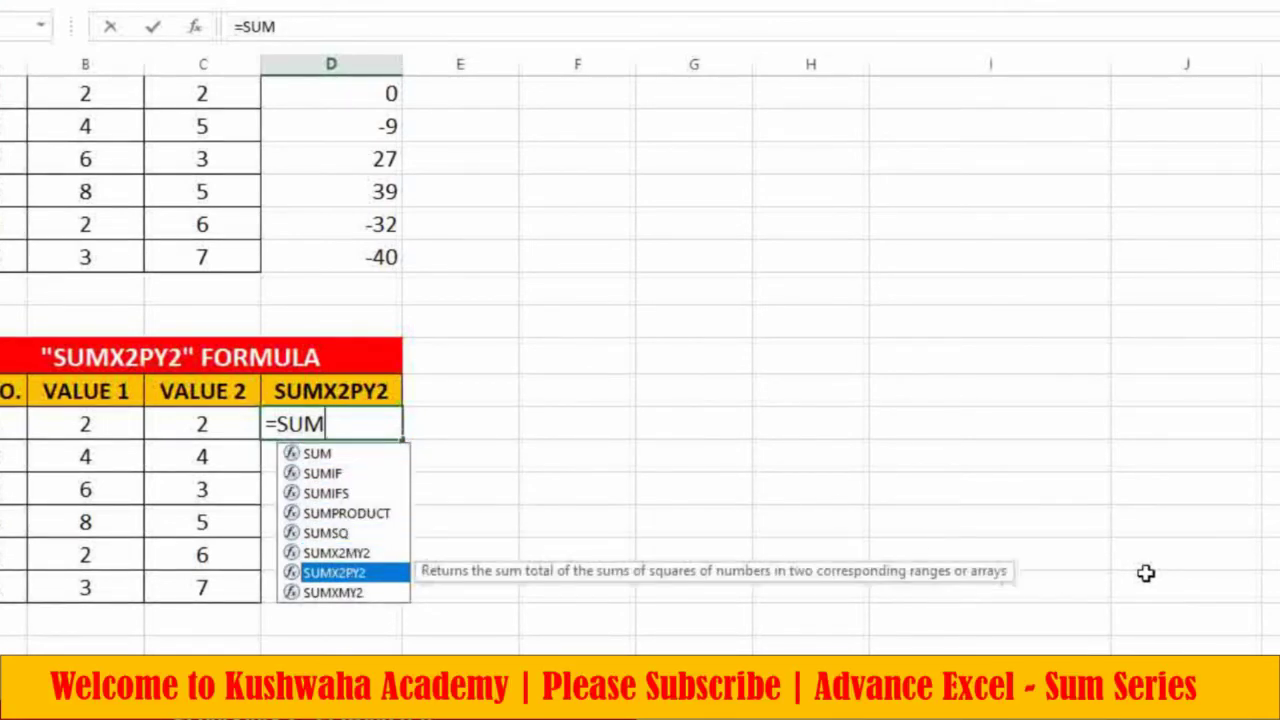
{"action": "key", "text": "Return"}
{"action": "key", "text": "Up"}
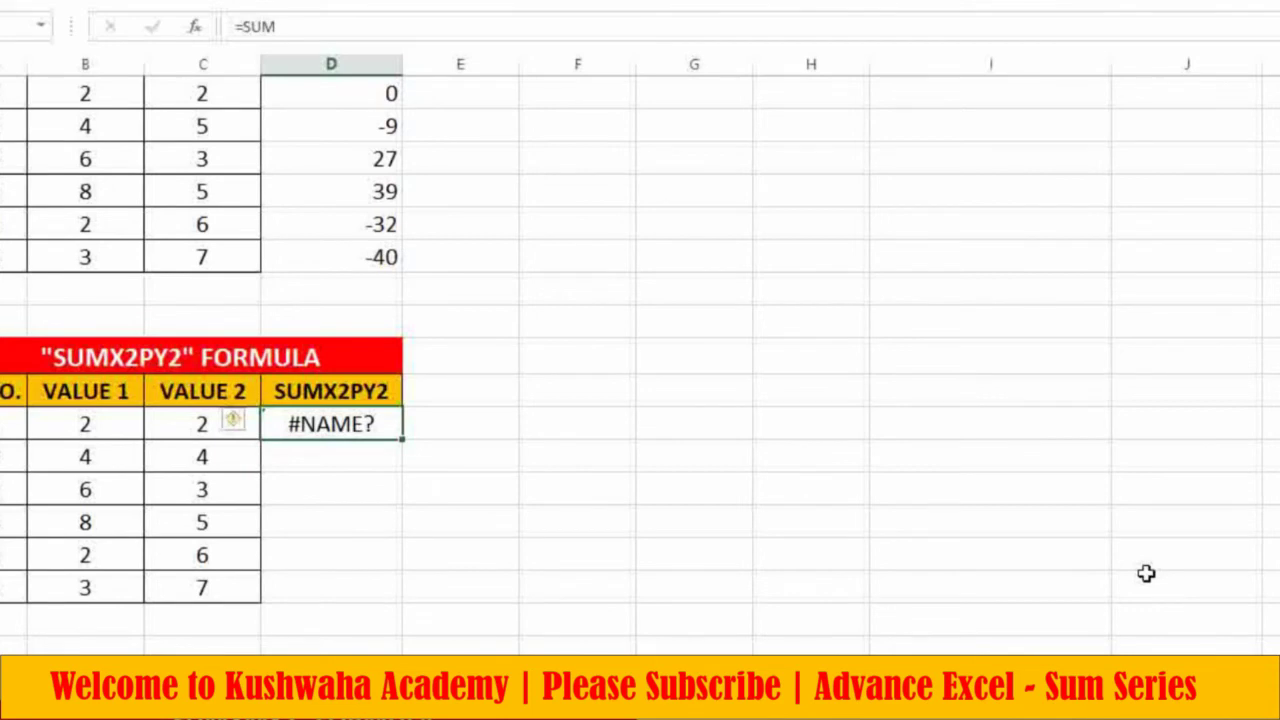
Enter =SUMX2PY2(B67:B72,C67:C72) in the SUMX2PY2 table's first result cell, using the full VALUE 1 and VALUE 2 columns as arrays.
{"action": "type", "text": "=SUM"}
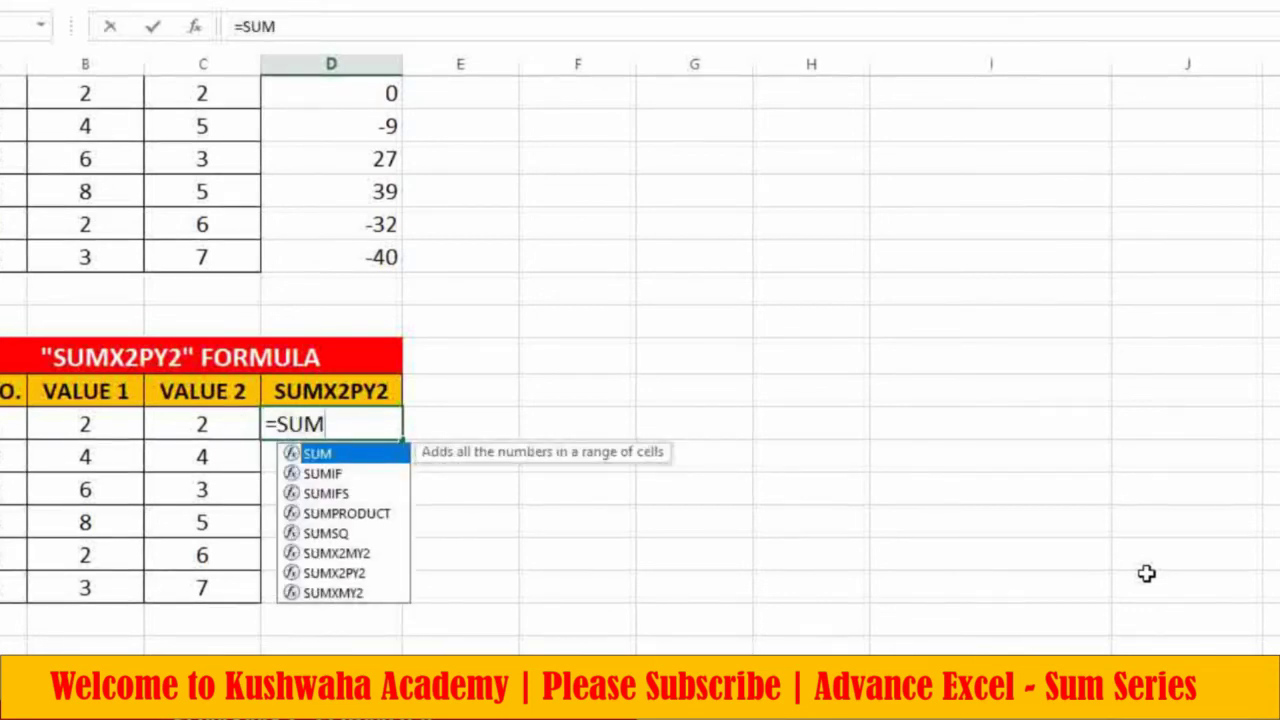
{"action": "key", "text": "Down"}
{"action": "key", "text": "Down"}
{"action": "key", "text": "Down"}
{"action": "key", "text": "Down"}
{"action": "key", "text": "Down"}
{"action": "key", "text": "Down"}
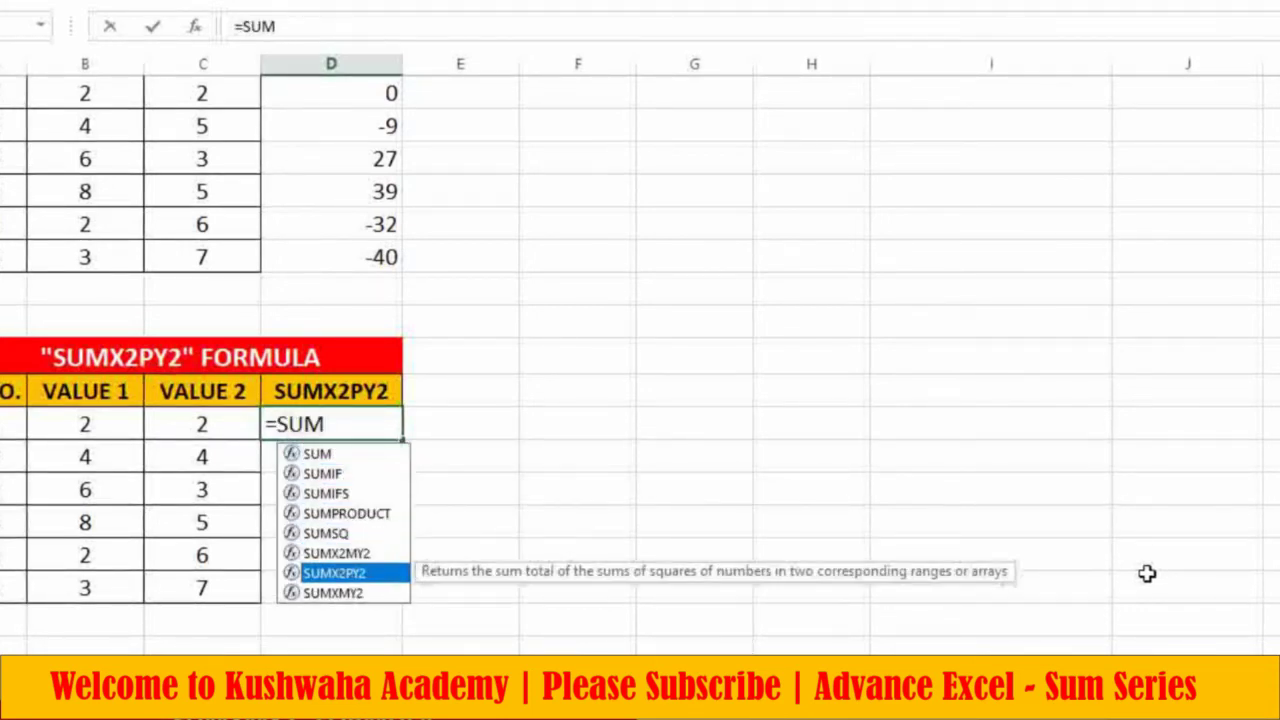
{"action": "key", "text": "Tab"}
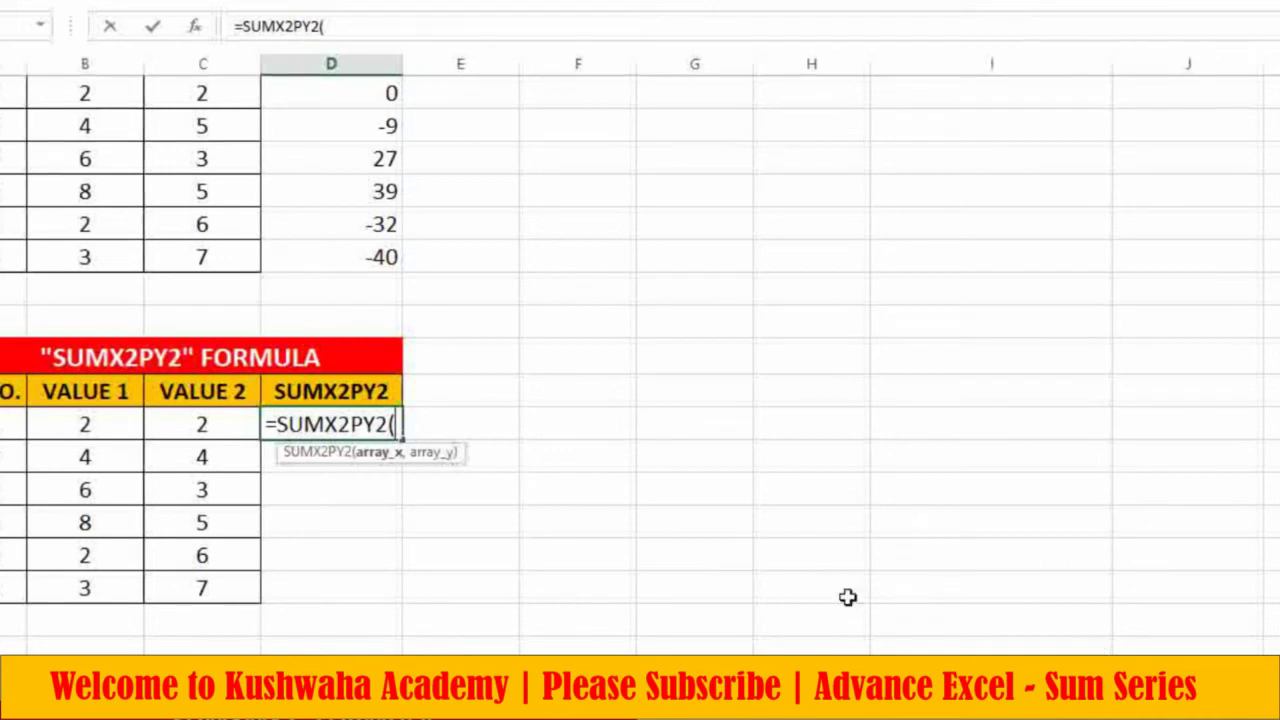
{"action": "left_click", "coordinate": [59, 423]}
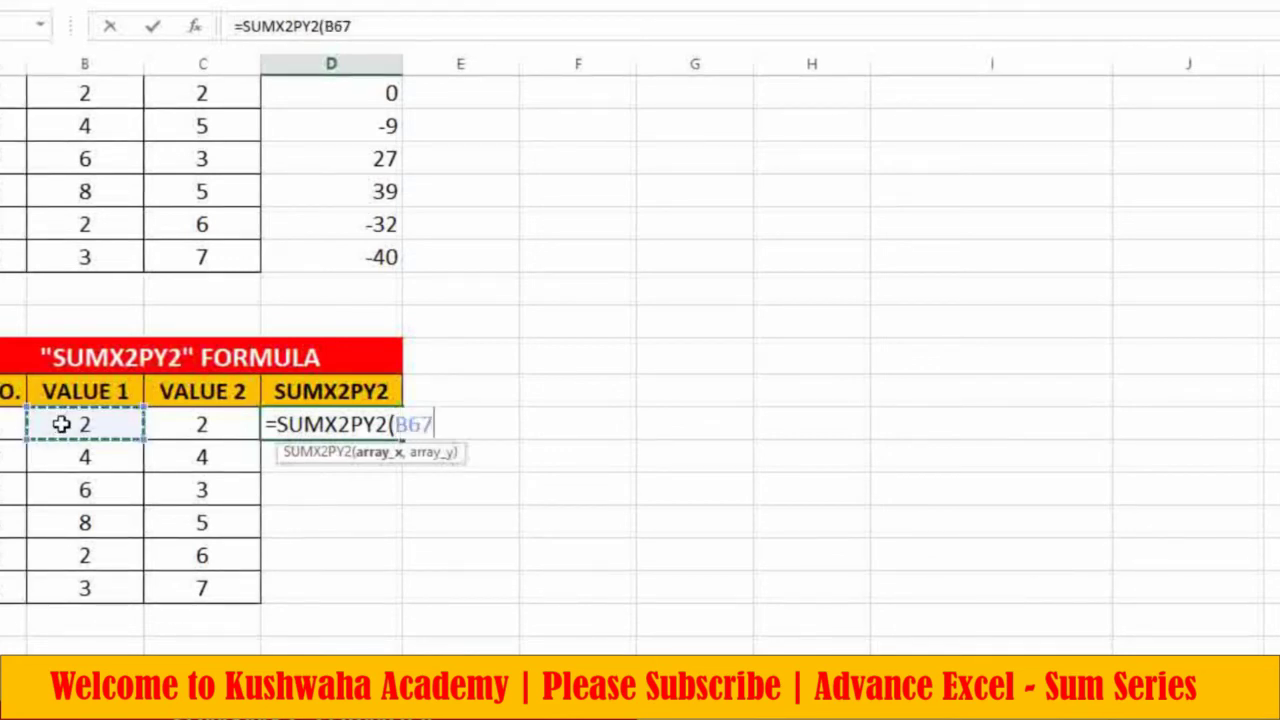
{"action": "left_click_drag", "start_coordinate": [70, 426], "coordinate": [109, 580]}
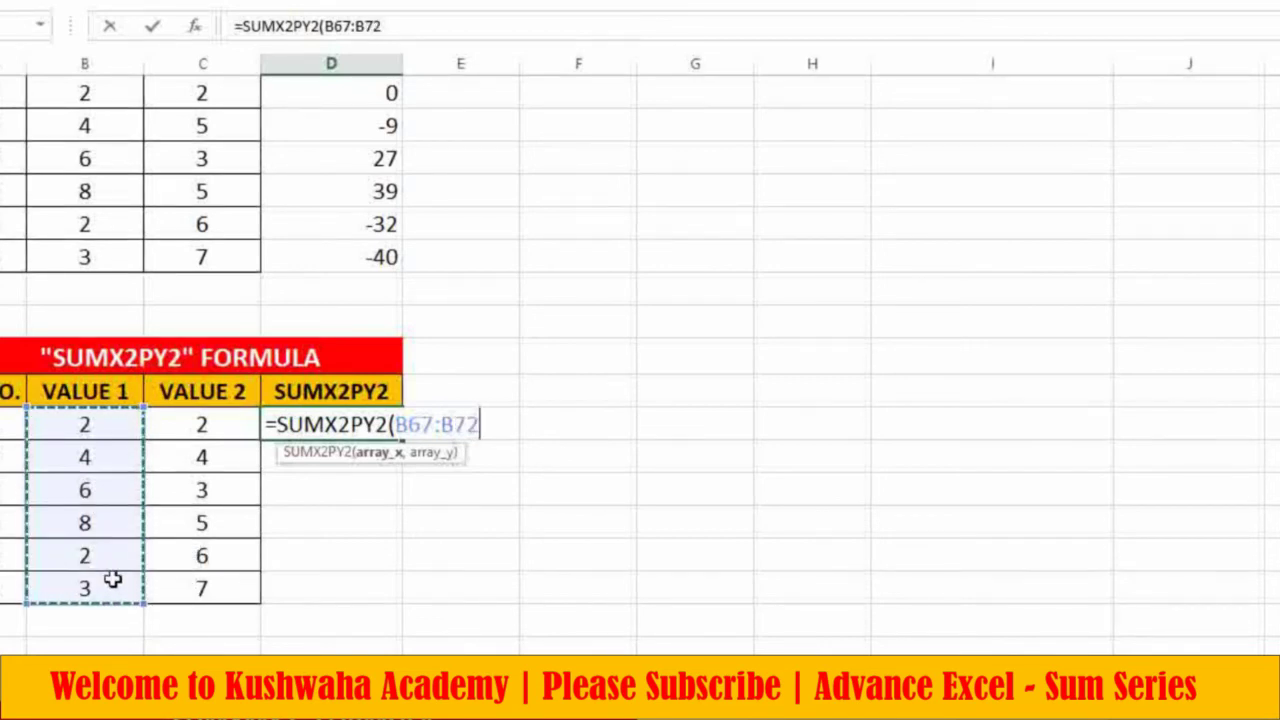
{"action": "type", "text": ","}
{"action": "left_click_drag", "start_coordinate": [202, 428], "coordinate": [202, 570]}
{"action": "key", "text": "Return"}
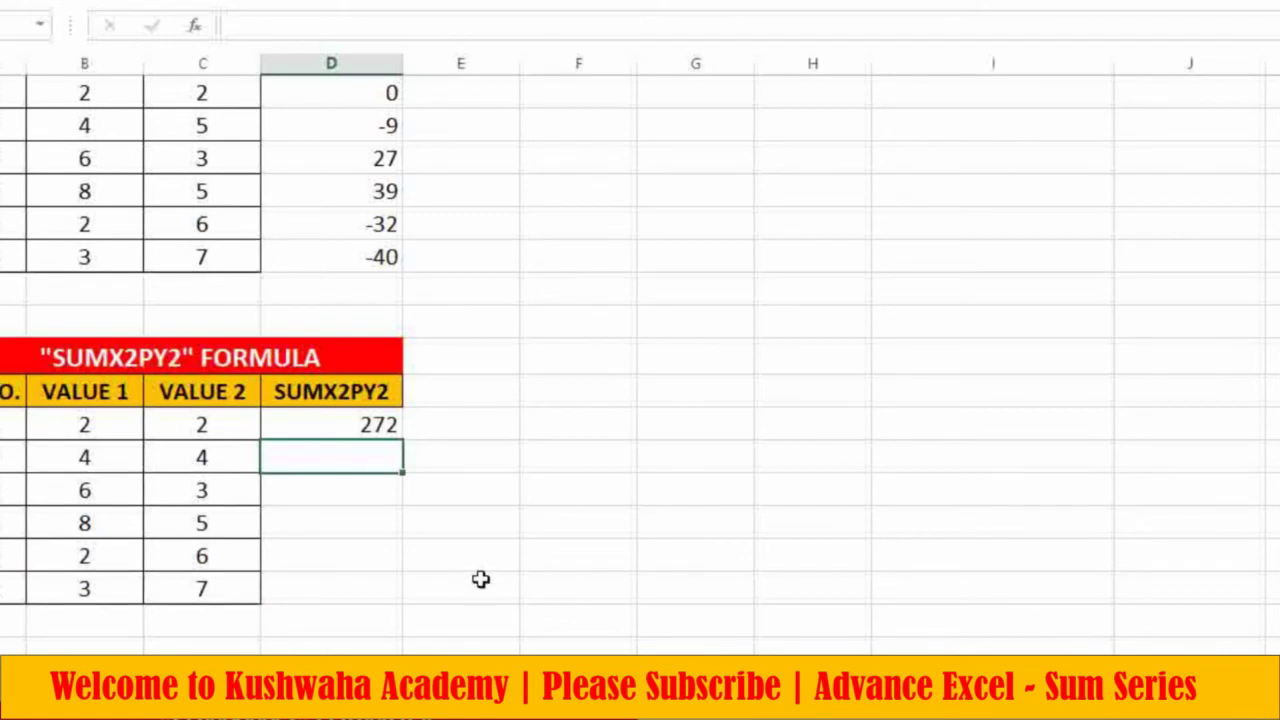
{"action": "left_click", "coordinate": [335, 429]}
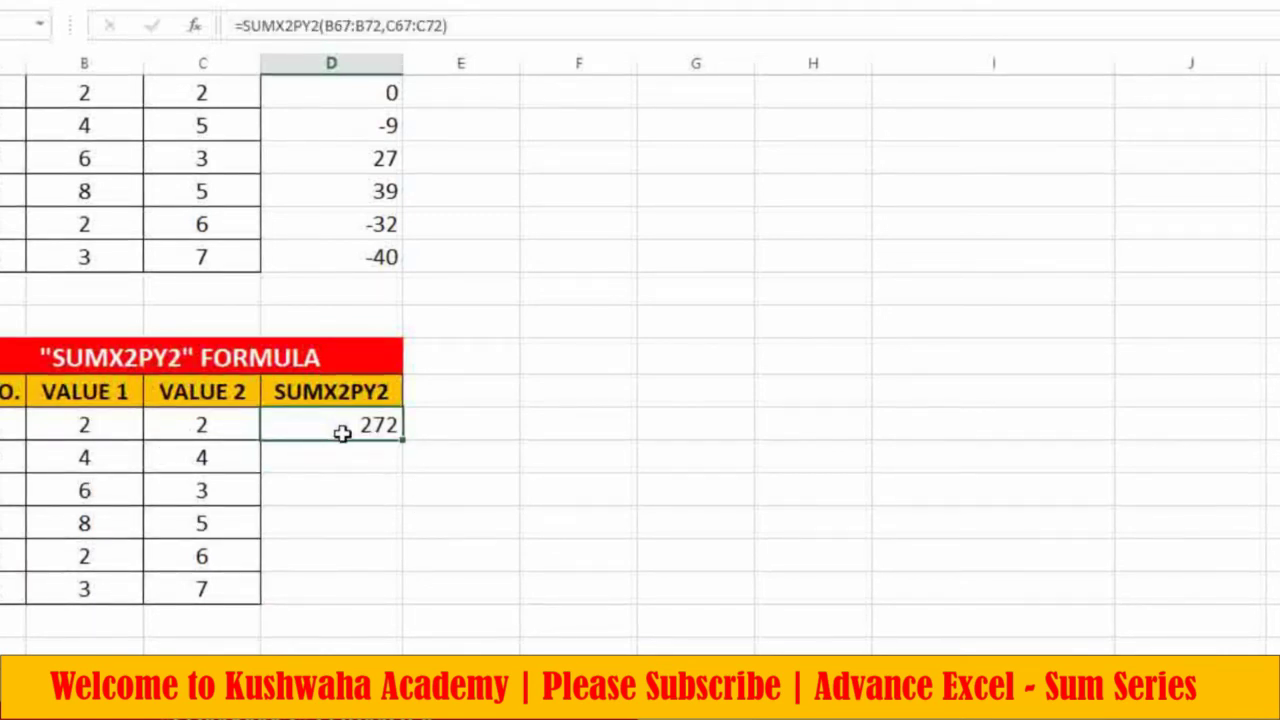